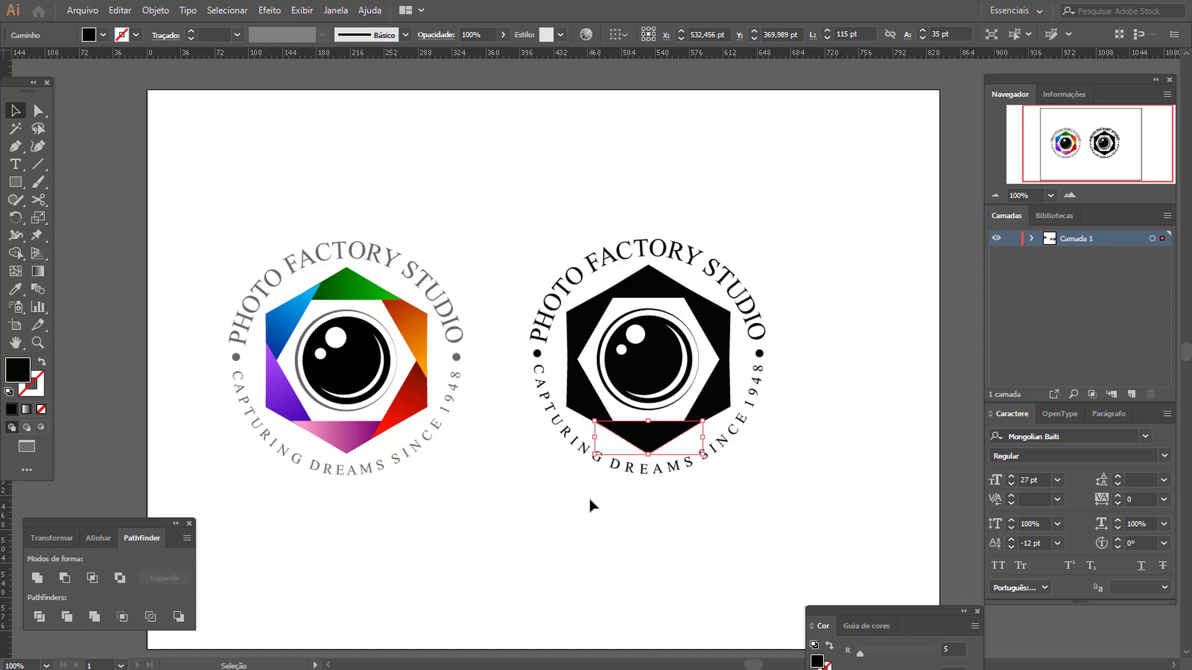
{"action": "left_click", "coordinate": [589, 500]}
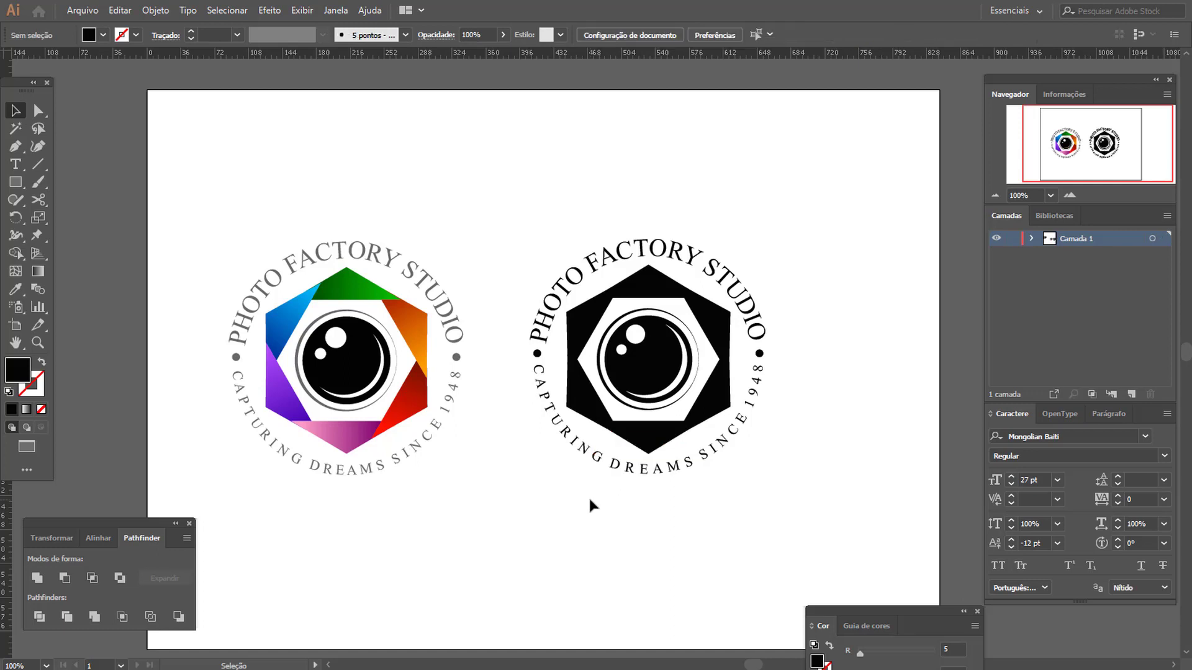
{"action": "left_click", "coordinate": [407, 415]}
{"action": "left_click", "coordinate": [500, 454]}
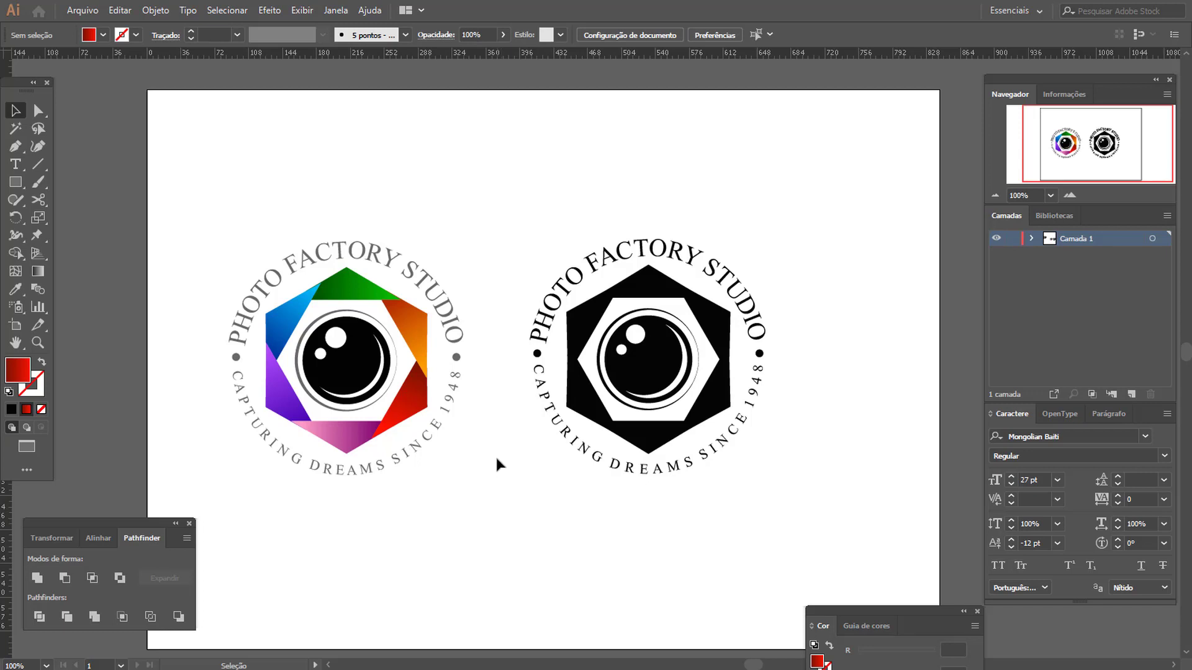
{"action": "left_click", "coordinate": [660, 434]}
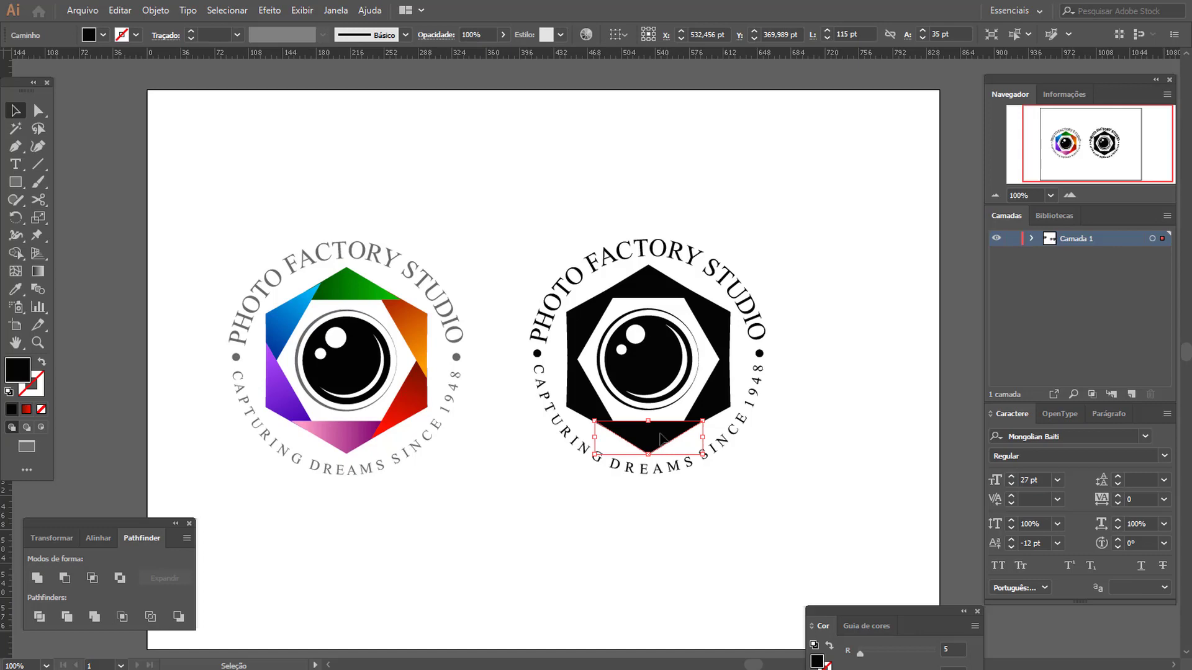
{"action": "left_click", "coordinate": [565, 495]}
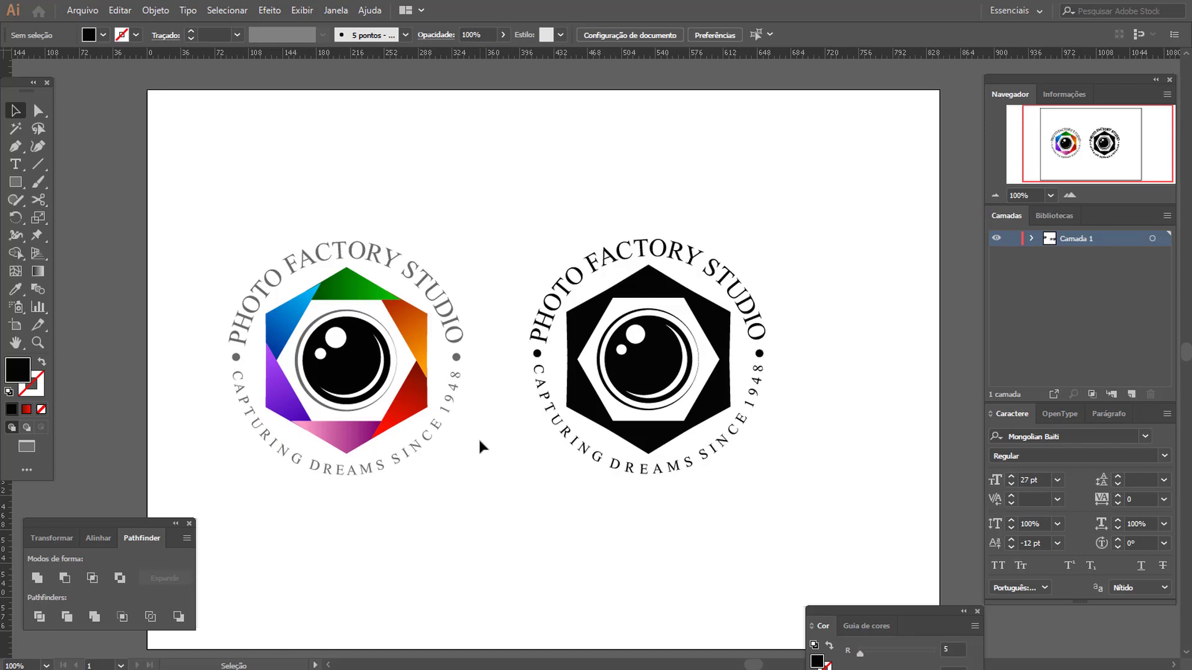
- Move the coloured logo past the artboard's left edge and the black logo to the artboard's lower-left area
{"action": "left_click_drag", "start_coordinate": [179, 177], "coordinate": [422, 471]}
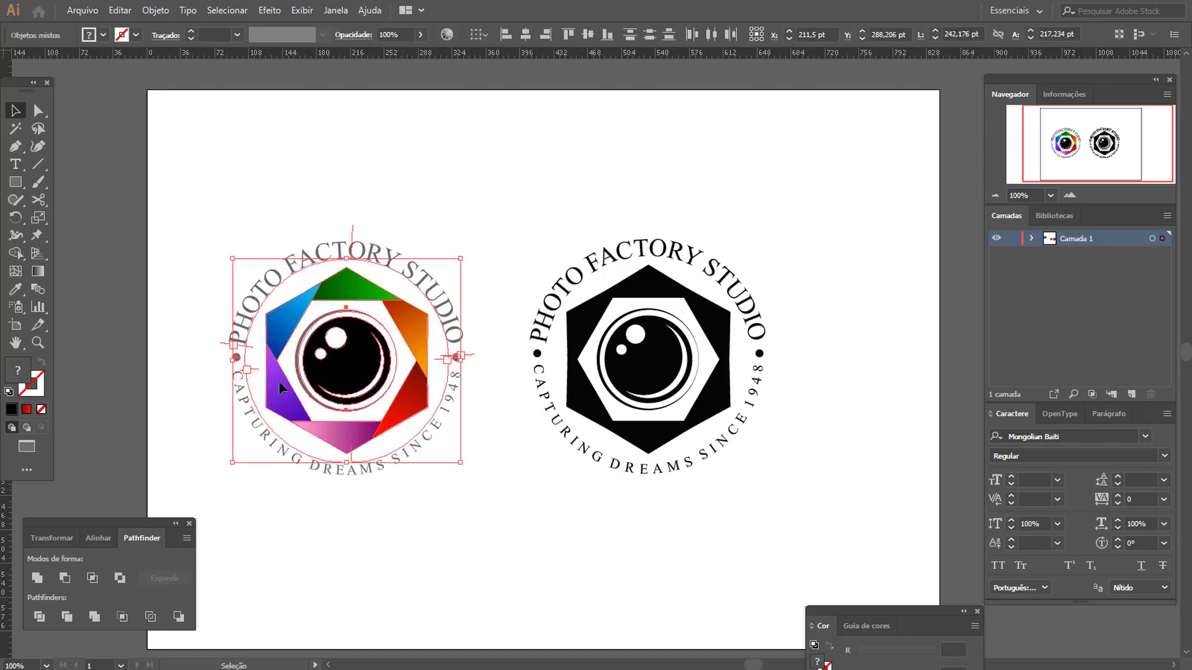
{"action": "left_click_drag", "start_coordinate": [402, 408], "coordinate": [147, 364]}
{"action": "left_click_drag", "start_coordinate": [492, 194], "coordinate": [799, 486]}
{"action": "left_click_drag", "start_coordinate": [692, 417], "coordinate": [483, 486]}
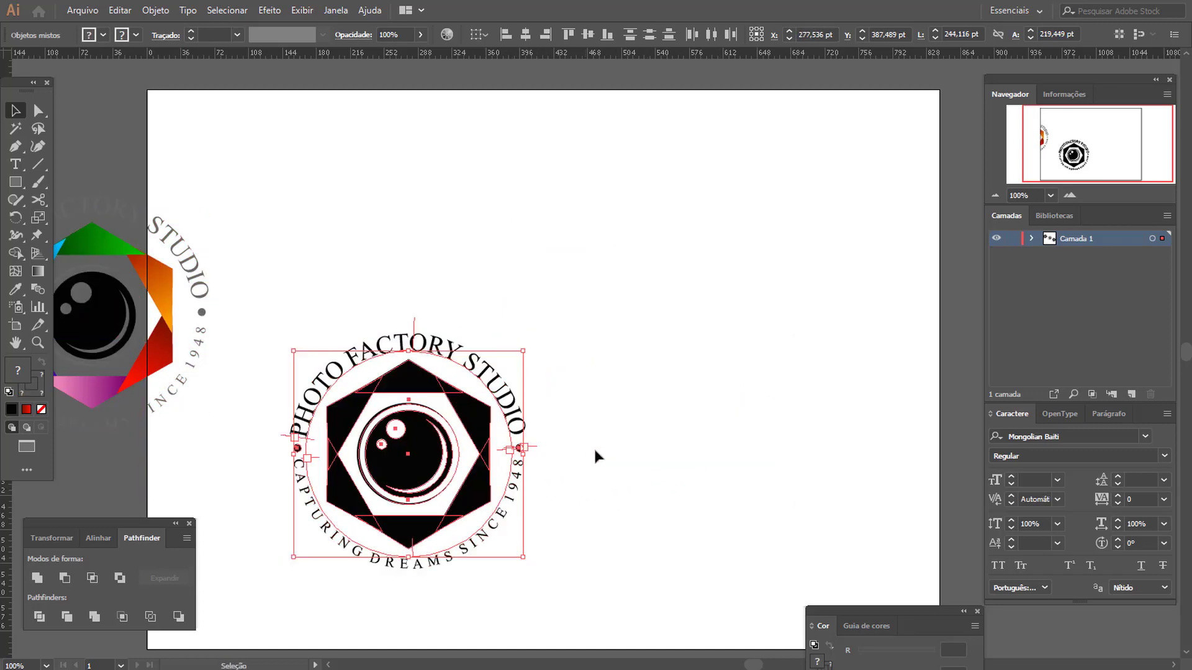
- Duplicate the black logo into the artboard's upper-right area and move the original to the artboard's lower-left corner
{"action": "key", "text": "a"}
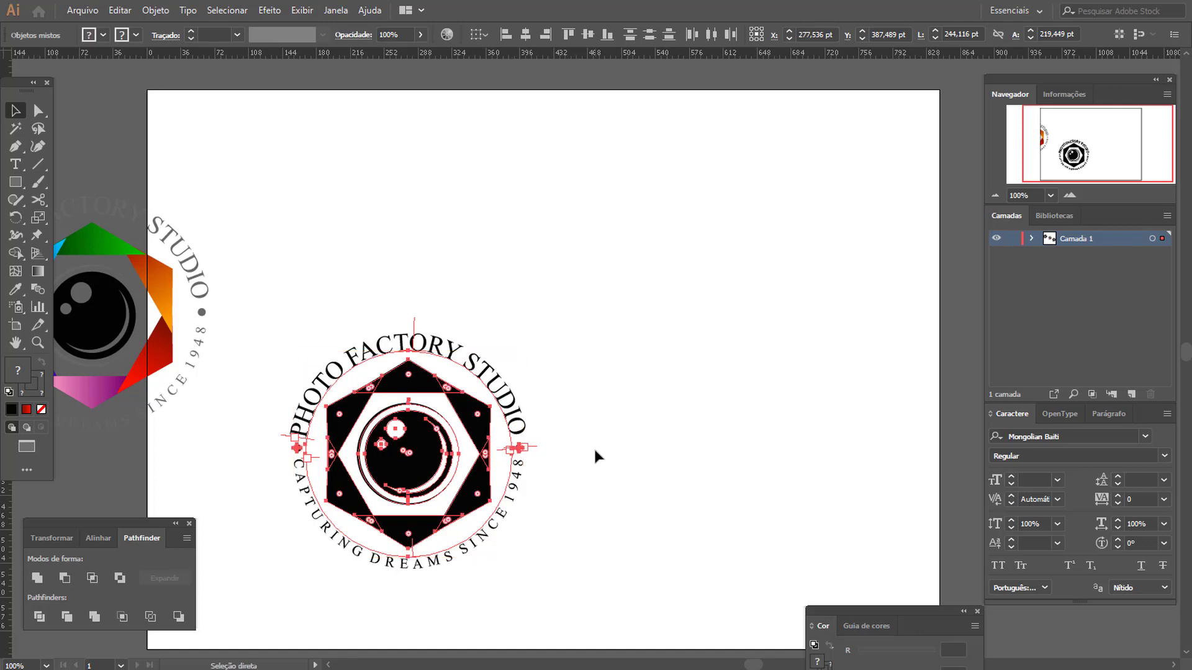
{"action": "key", "text": "v"}
{"action": "key", "text": "ctrl+v"}
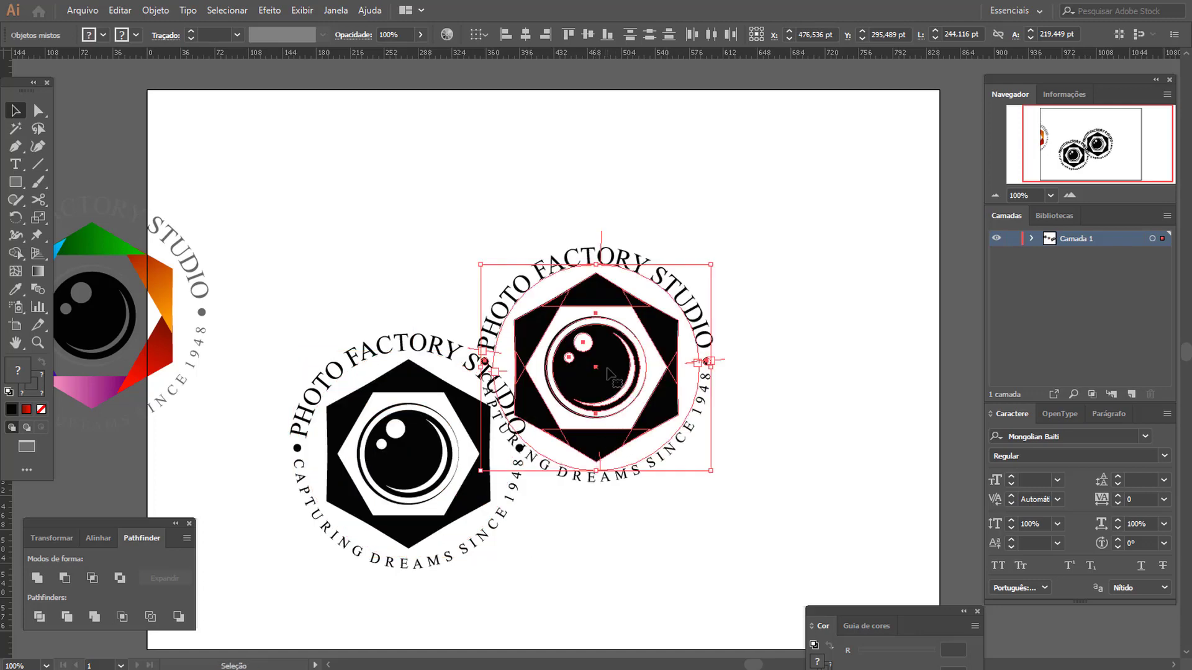
{"action": "left_click_drag", "start_coordinate": [610, 374], "coordinate": [682, 300]}
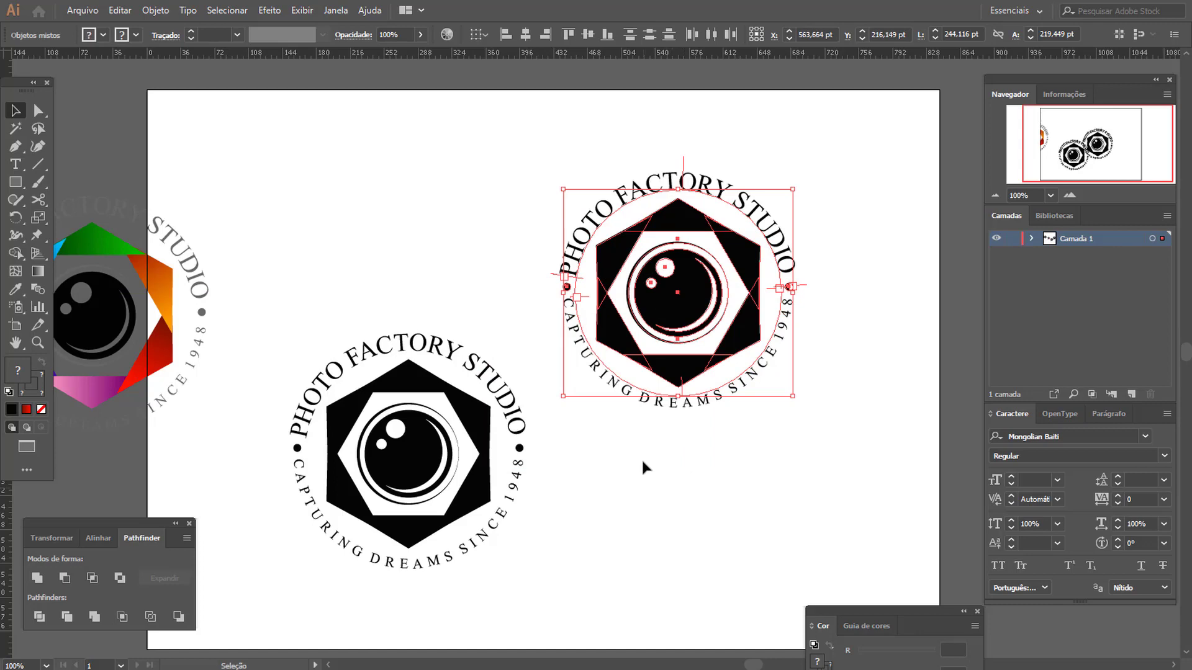
{"action": "left_click", "coordinate": [642, 457]}
{"action": "left_click_drag", "start_coordinate": [277, 306], "coordinate": [533, 558]}
{"action": "left_click_drag", "start_coordinate": [488, 503], "coordinate": [392, 546]}
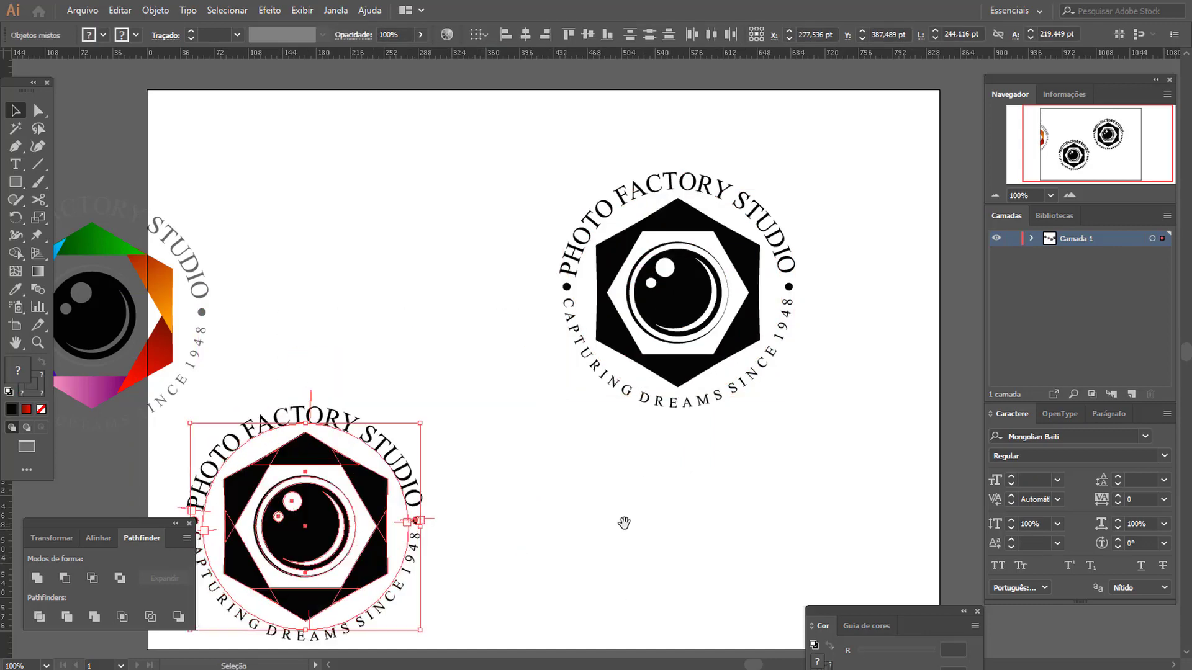
- Shift the duplicated black logo slightly down and to the left, closer to the artboard's centre
{"action": "left_click_drag", "start_coordinate": [623, 524], "coordinate": [488, 582]}
{"action": "left_click_drag", "start_coordinate": [389, 207], "coordinate": [683, 495]}
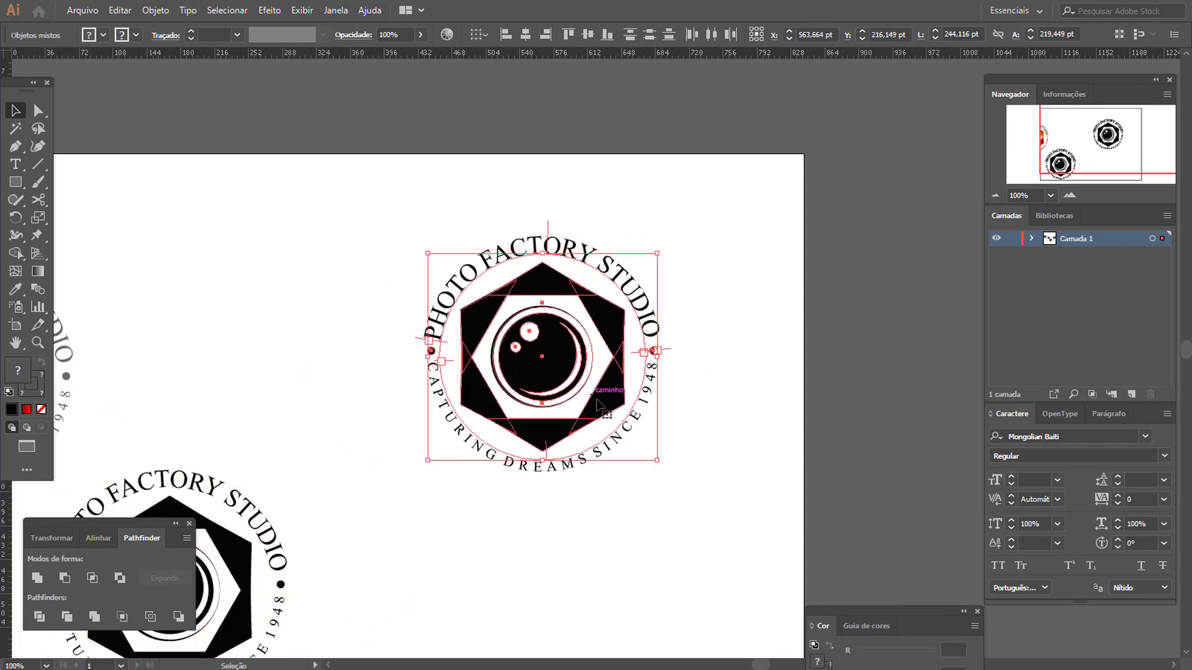
{"action": "left_click_drag", "start_coordinate": [573, 426], "coordinate": [521, 403]}
{"action": "left_click", "coordinate": [746, 435]}
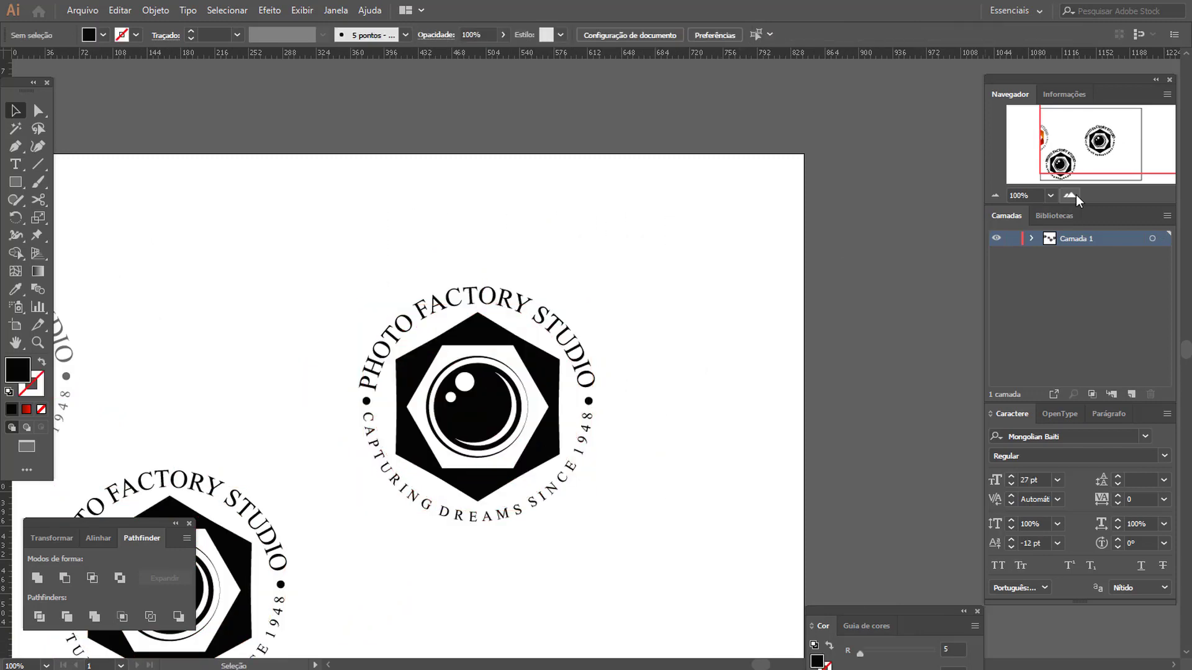
- Cut the two side dots, the lens circles and highlights, and both curved texts from the duplicated logo, leaving only the hexagon segments
{"action": "left_click", "coordinate": [1069, 195]}
{"action": "left_click", "coordinate": [1069, 195]}
{"action": "left_click_drag", "start_coordinate": [844, 308], "coordinate": [898, 315]}
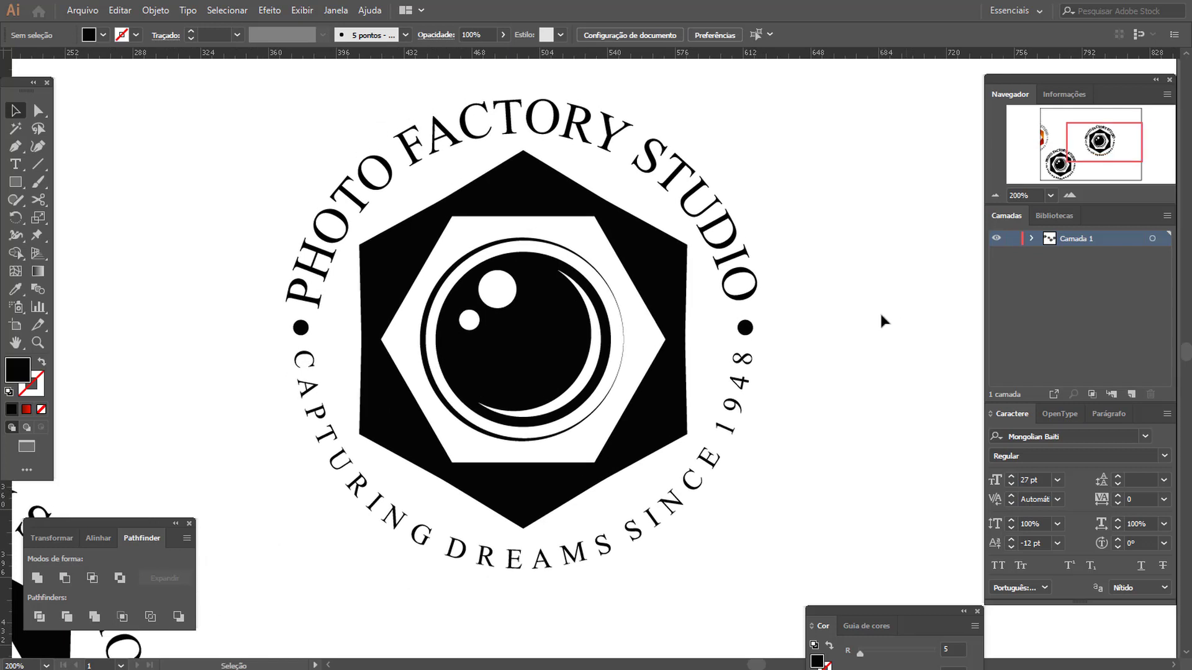
{"action": "left_click_drag", "start_coordinate": [855, 354], "coordinate": [854, 377]}
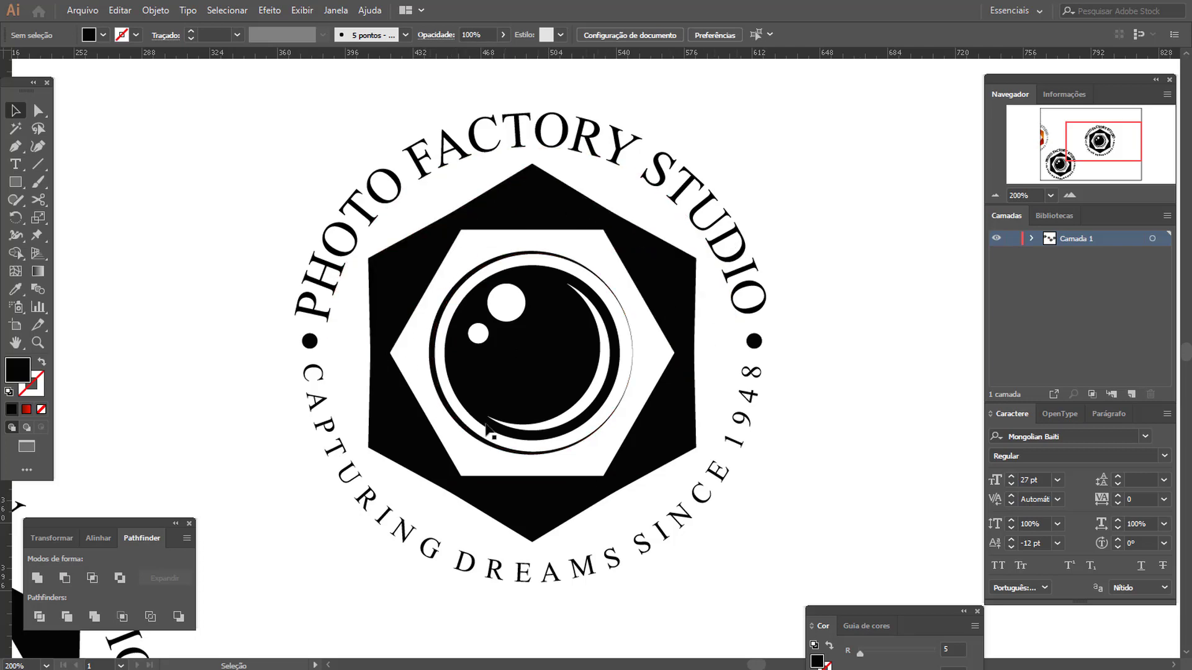
{"action": "scroll", "coordinate": [807, 468], "scroll_direction": "up", "scroll_amount": 2}
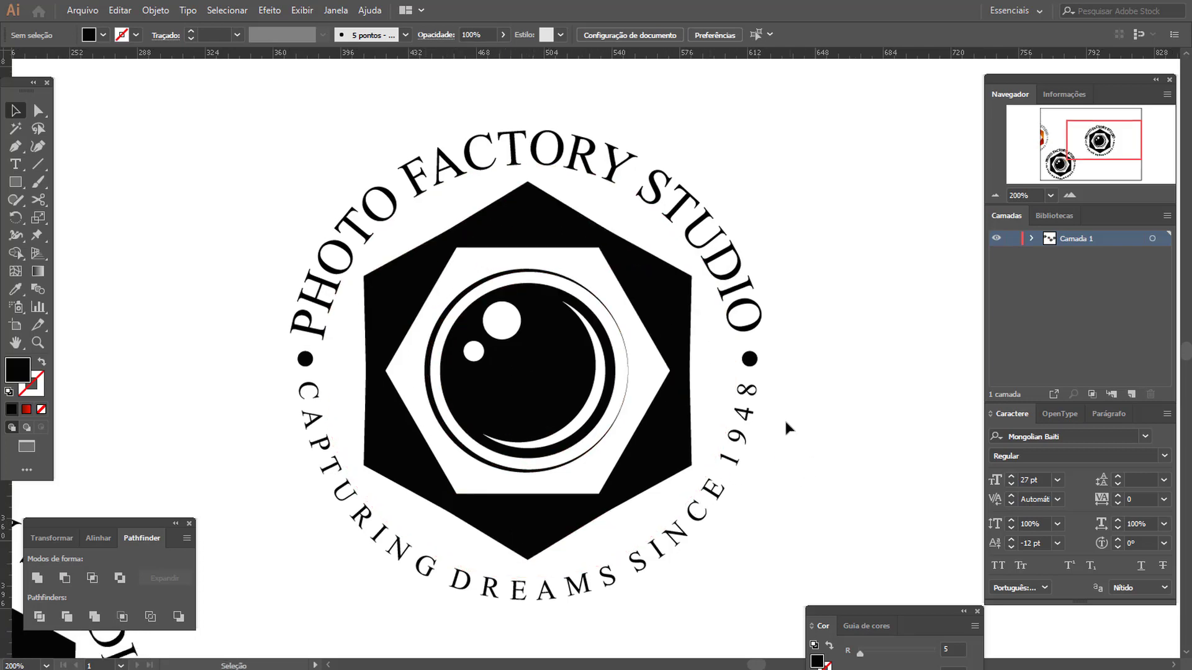
{"action": "left_click", "coordinate": [750, 360]}
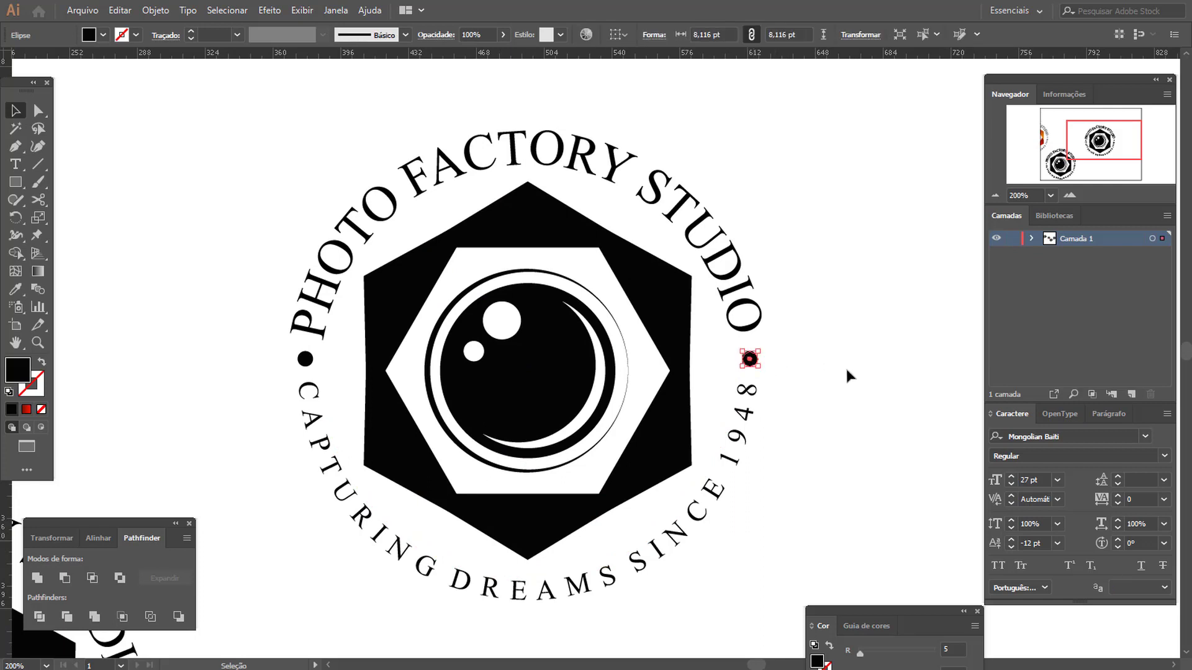
{"action": "left_click", "coordinate": [305, 360], "text": "shift"}
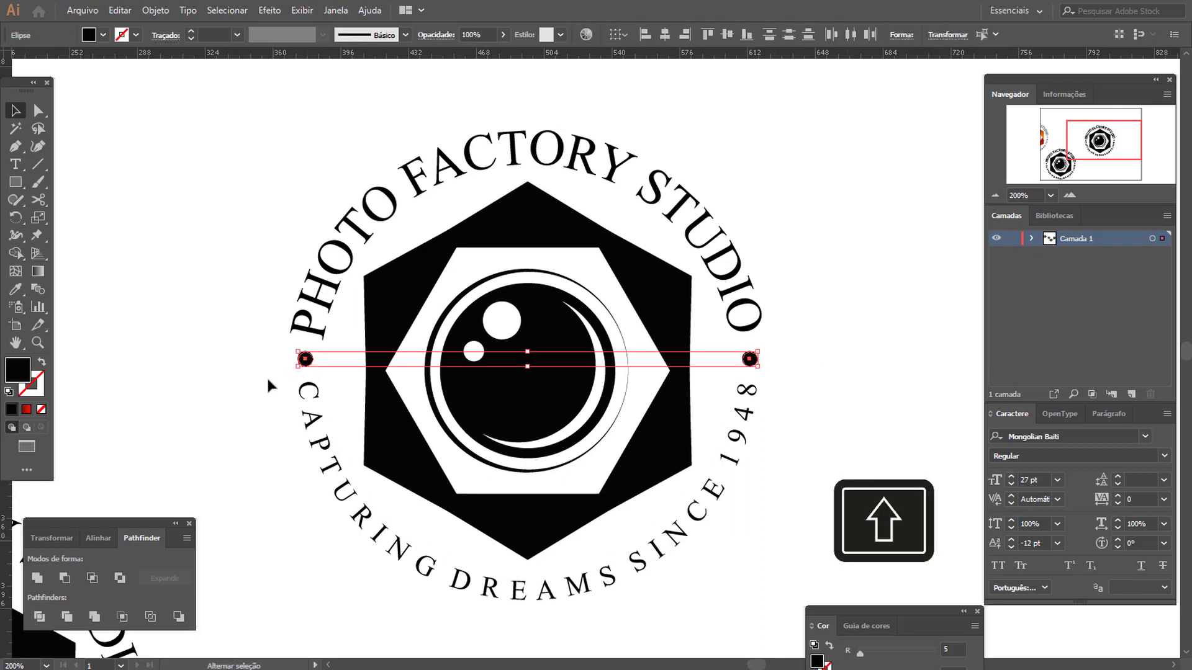
{"action": "left_click", "coordinate": [457, 306], "text": "shift"}
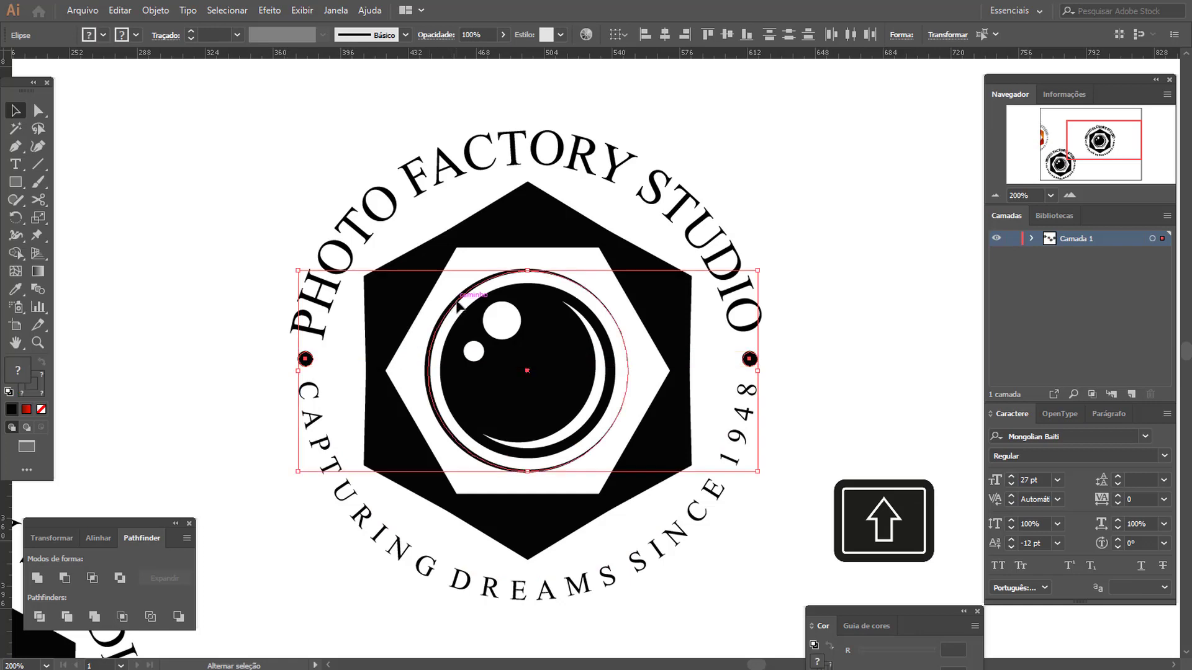
{"action": "left_click", "coordinate": [474, 352], "text": "shift"}
{"action": "left_click", "coordinate": [502, 320], "text": "shift"}
{"action": "left_click", "coordinate": [600, 390], "text": "shift"}
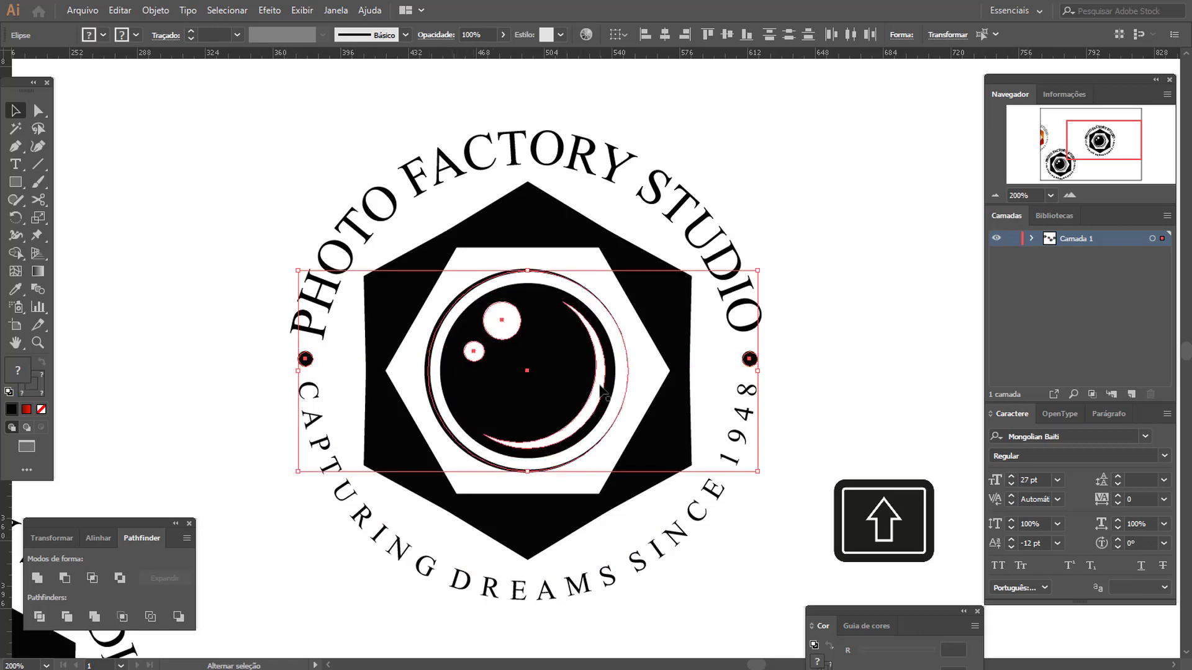
{"action": "left_click", "coordinate": [599, 389], "text": "shift"}
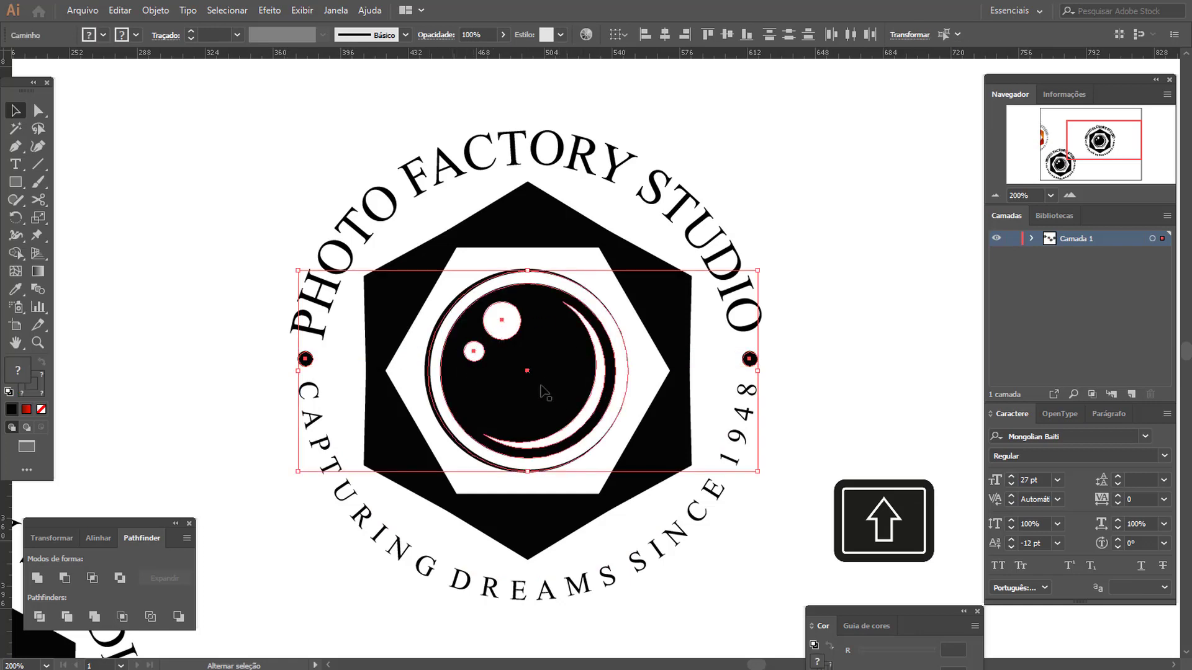
{"action": "left_click", "coordinate": [482, 587], "text": "shift"}
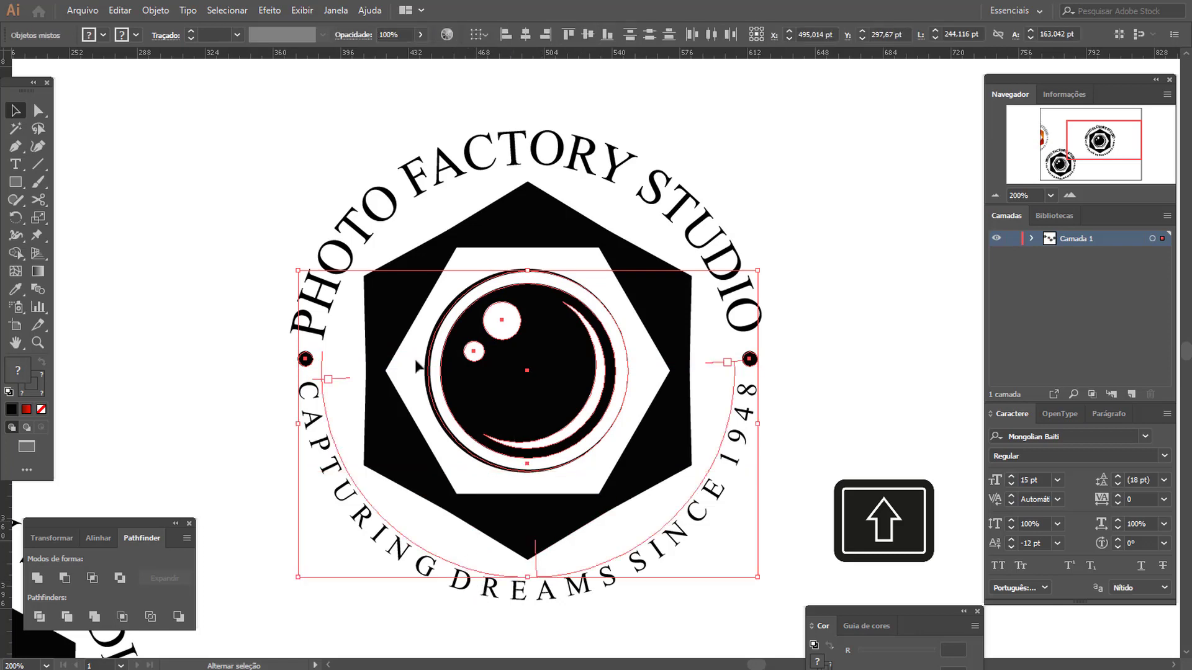
{"action": "left_click", "coordinate": [410, 197], "text": "shift"}
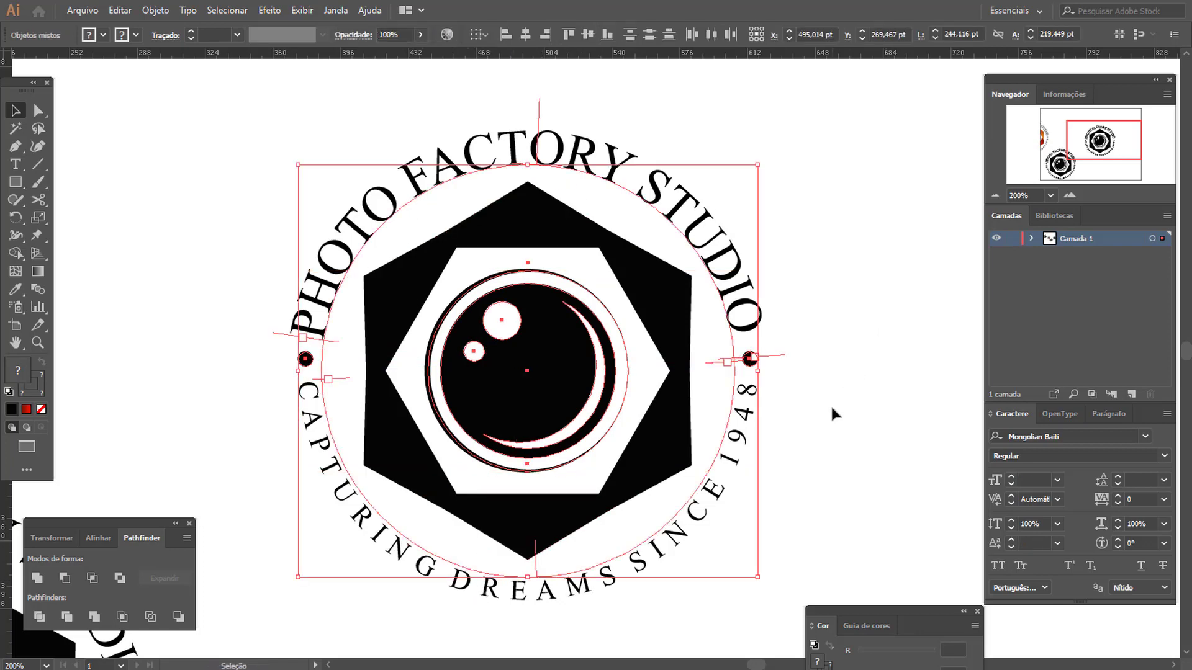
{"action": "key", "text": "Delete"}
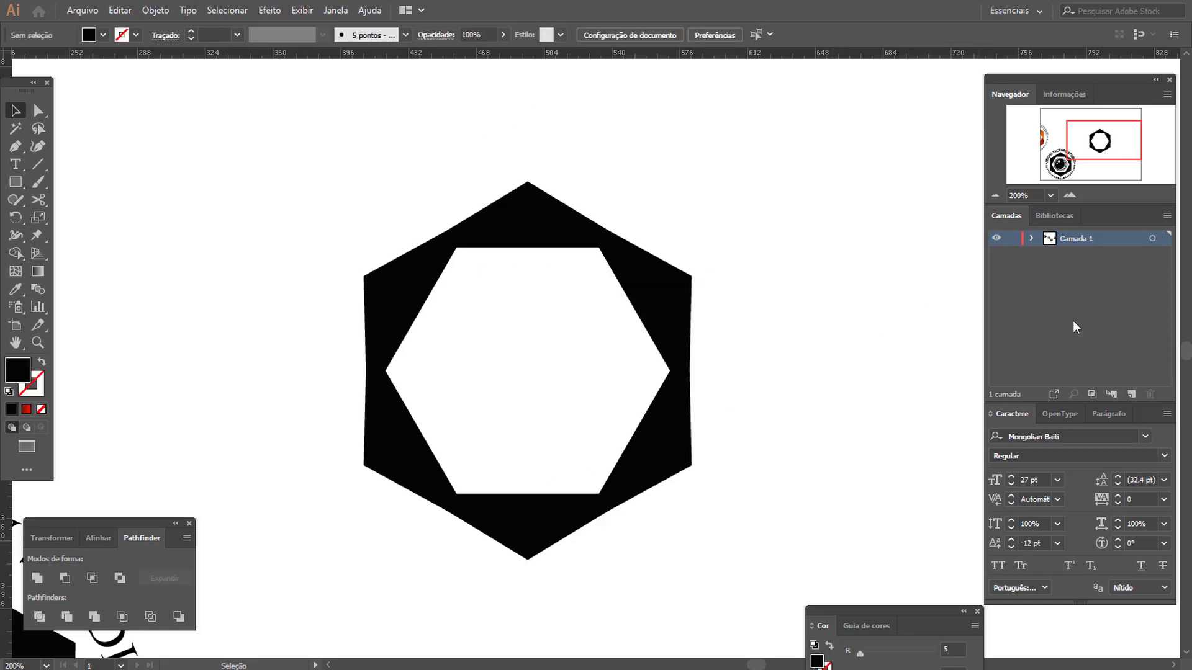
- Create a new layer and paste the cut lens, dots and texts in front on it at their original position
{"action": "left_click", "coordinate": [1132, 394]}
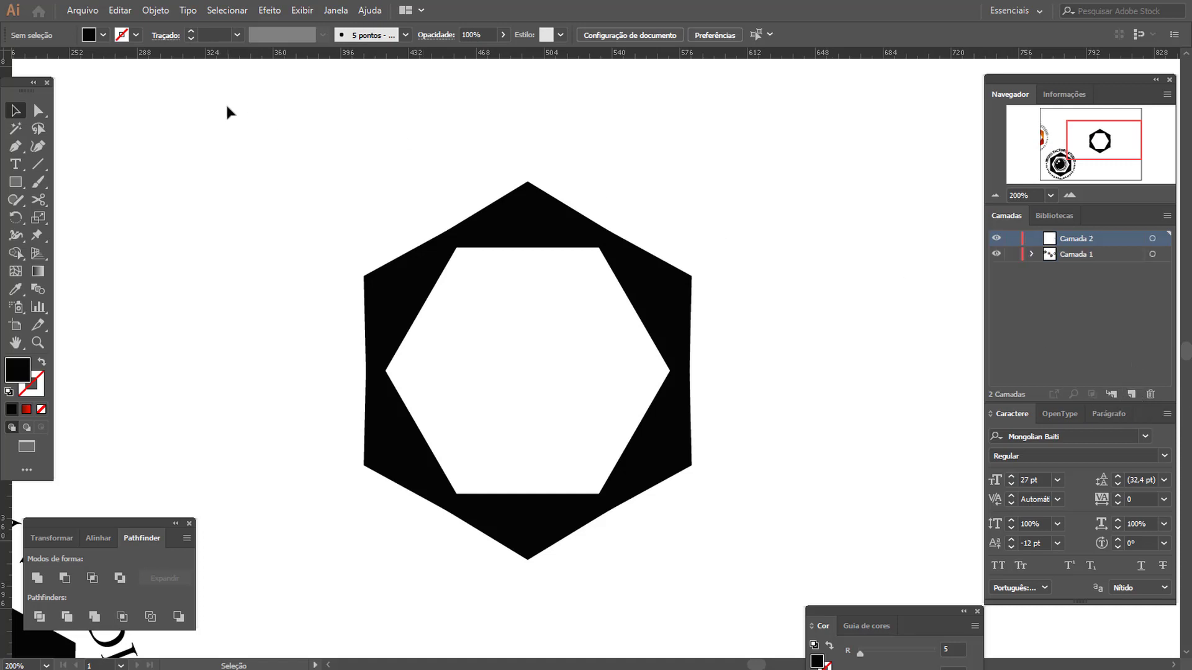
{"action": "left_click", "coordinate": [118, 11]}
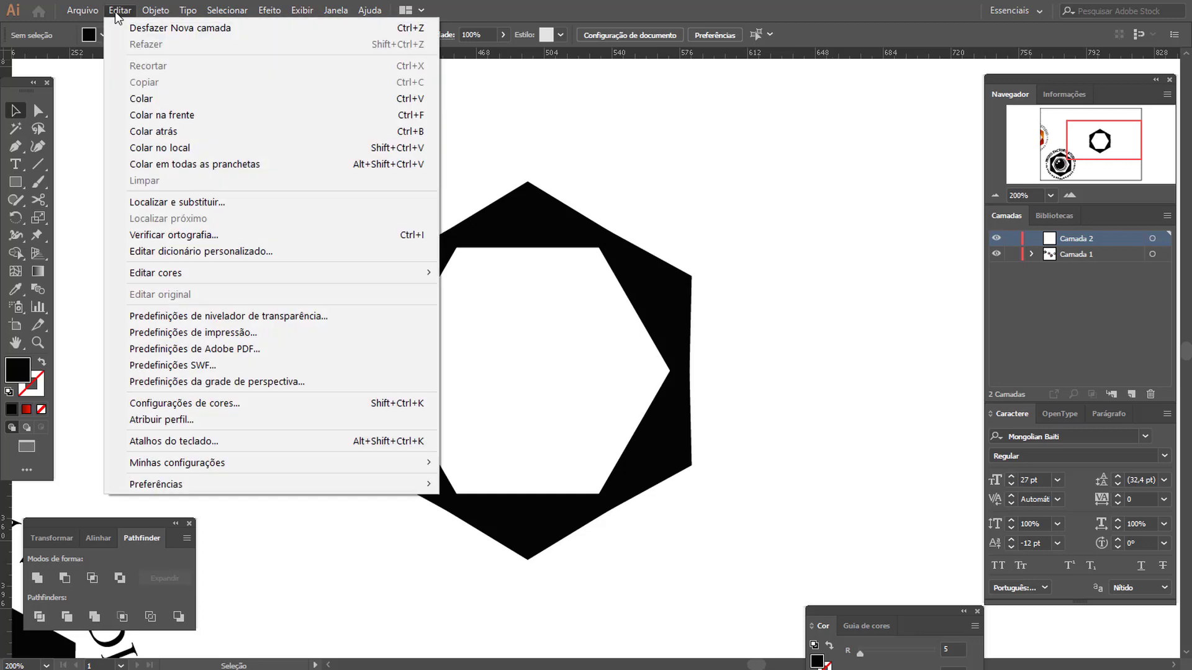
{"action": "left_click", "coordinate": [201, 115]}
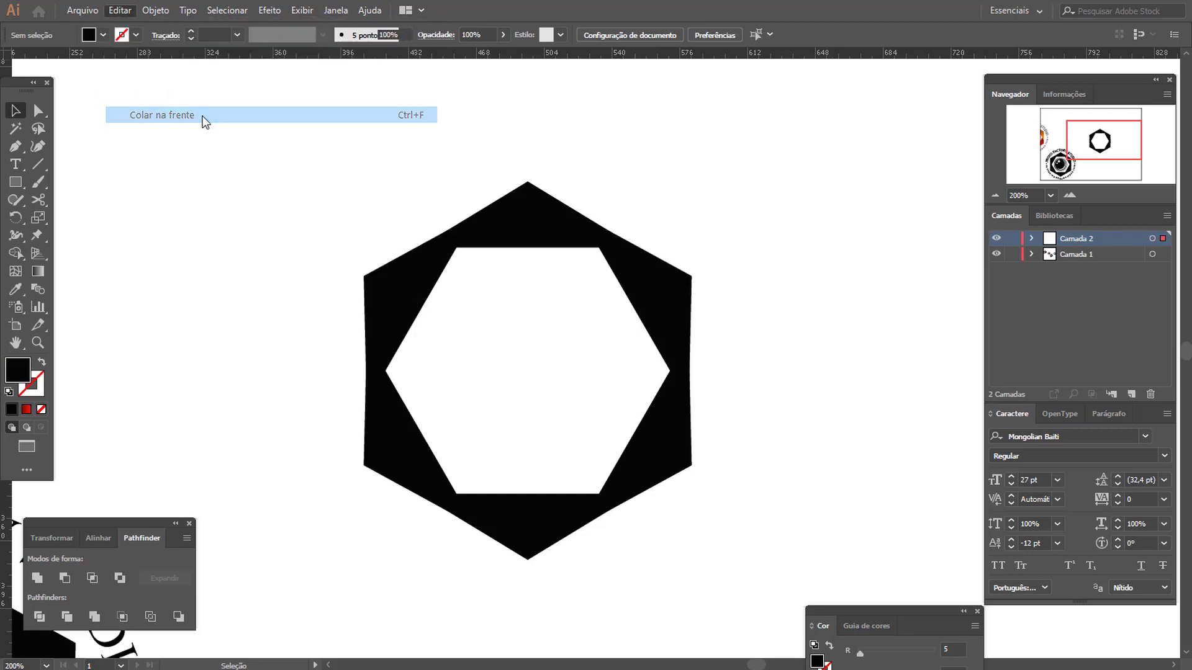
{"action": "left_click", "coordinate": [202, 115]}
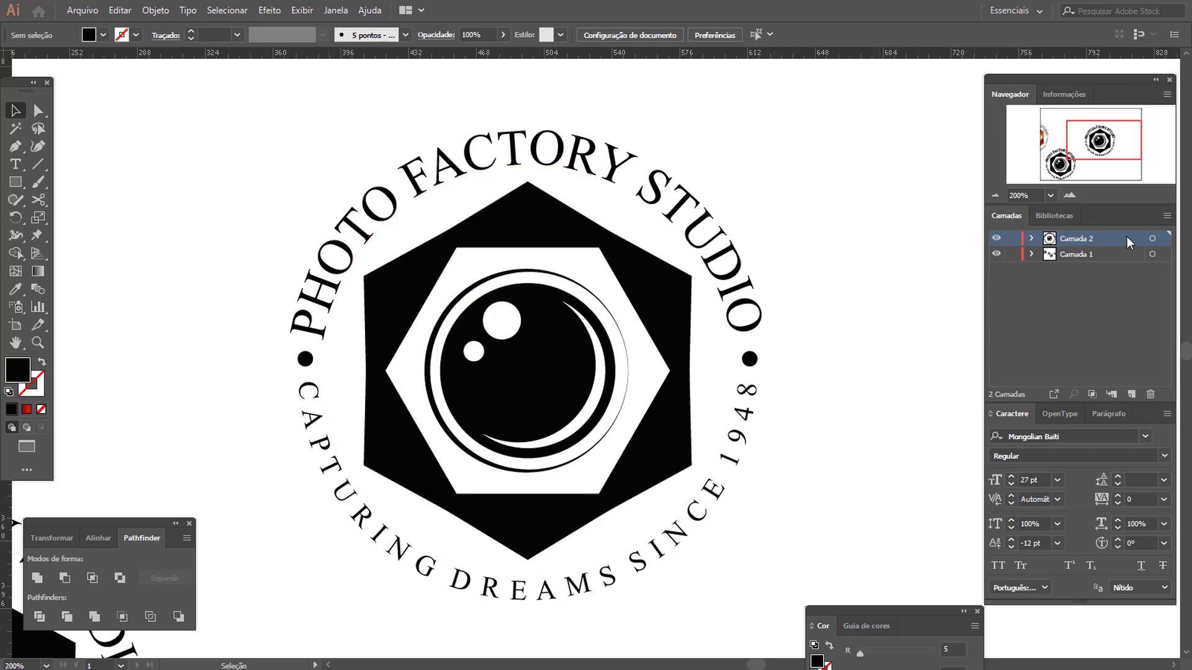
- Make Camada 1 the active layer, then lock and hide Camada 2
{"action": "left_click", "coordinate": [1106, 251]}
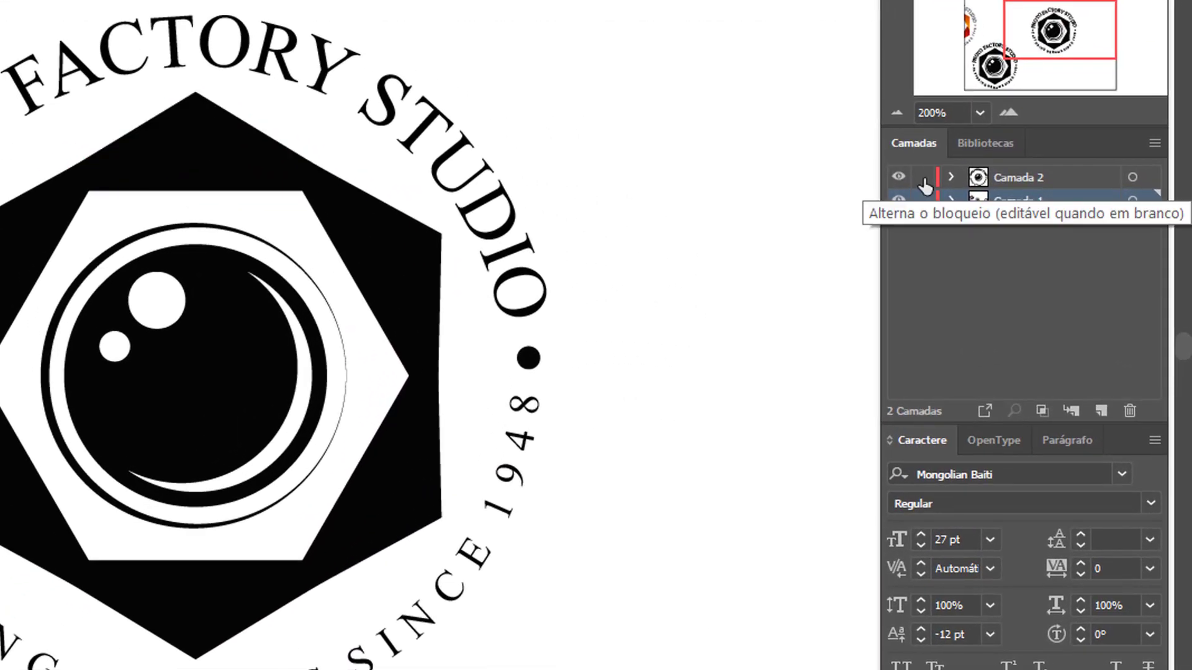
{"action": "left_click", "coordinate": [923, 178]}
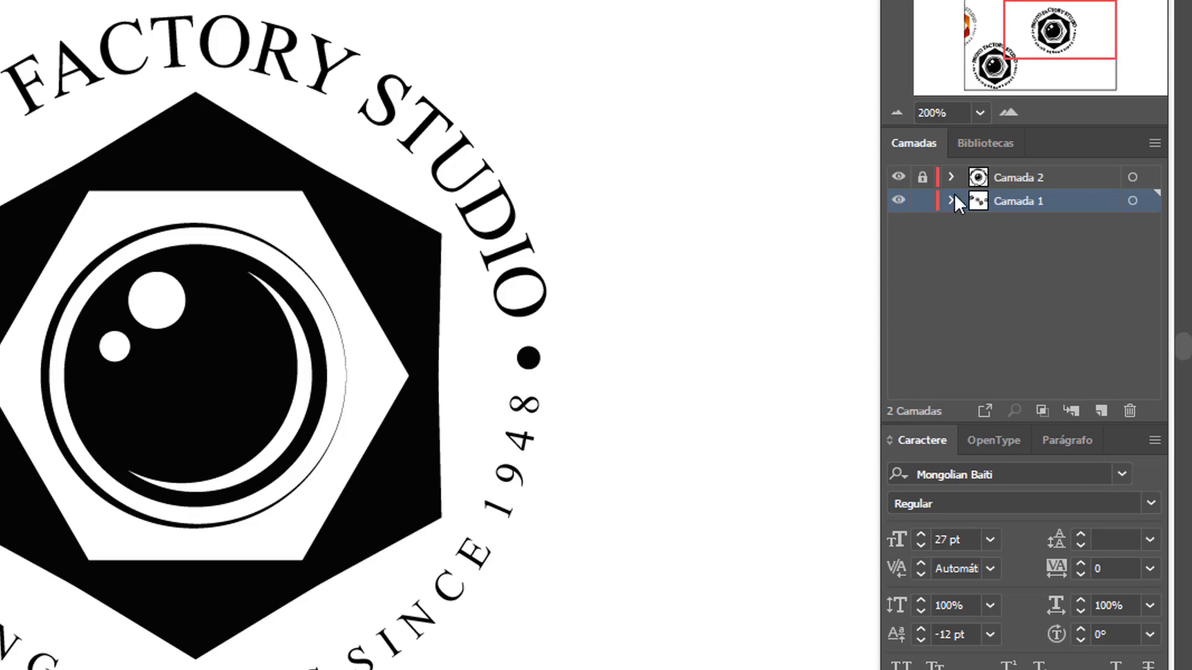
{"action": "left_click", "coordinate": [898, 178]}
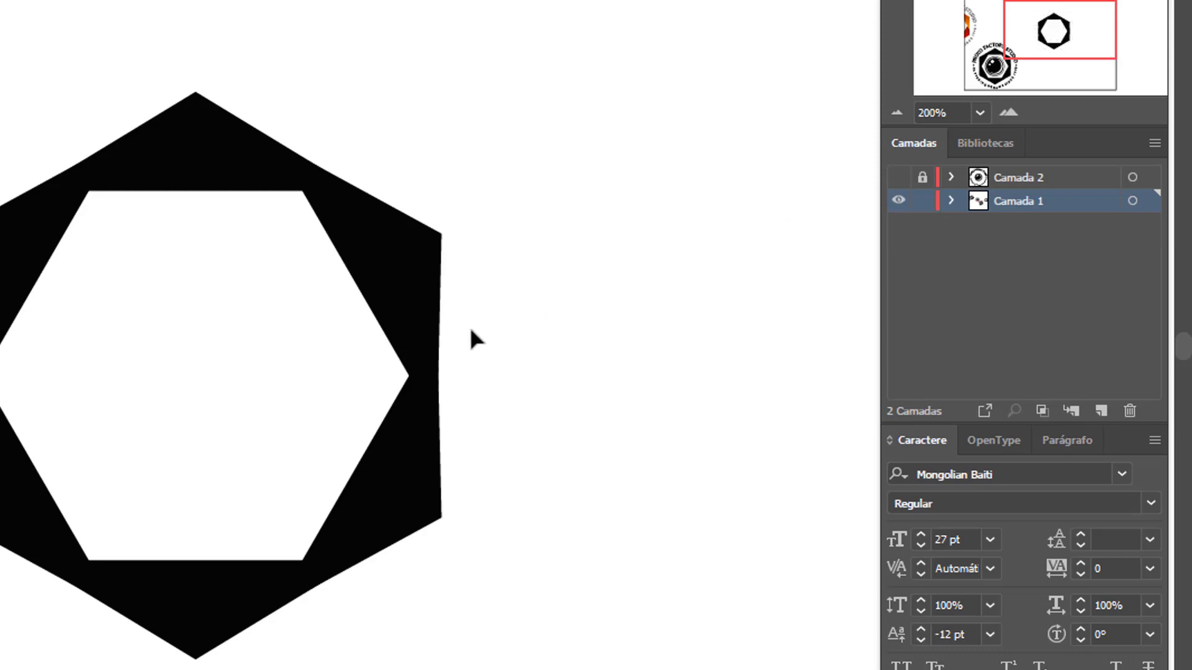
{"action": "left_click", "coordinate": [898, 179]}
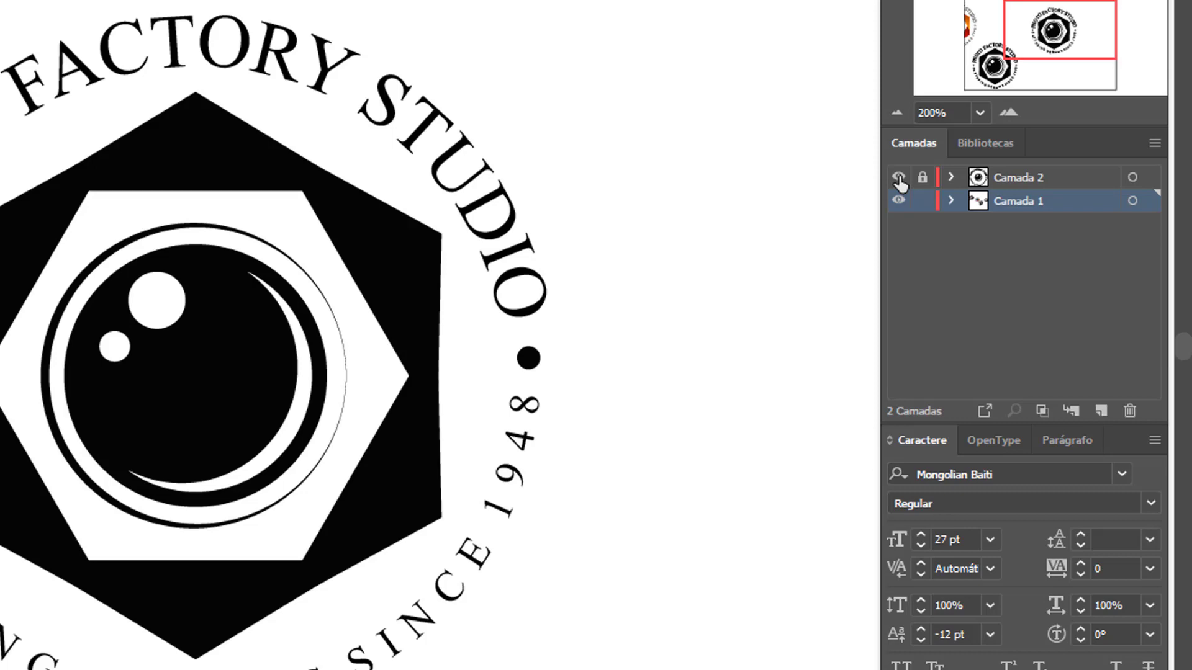
{"action": "left_click", "coordinate": [898, 178]}
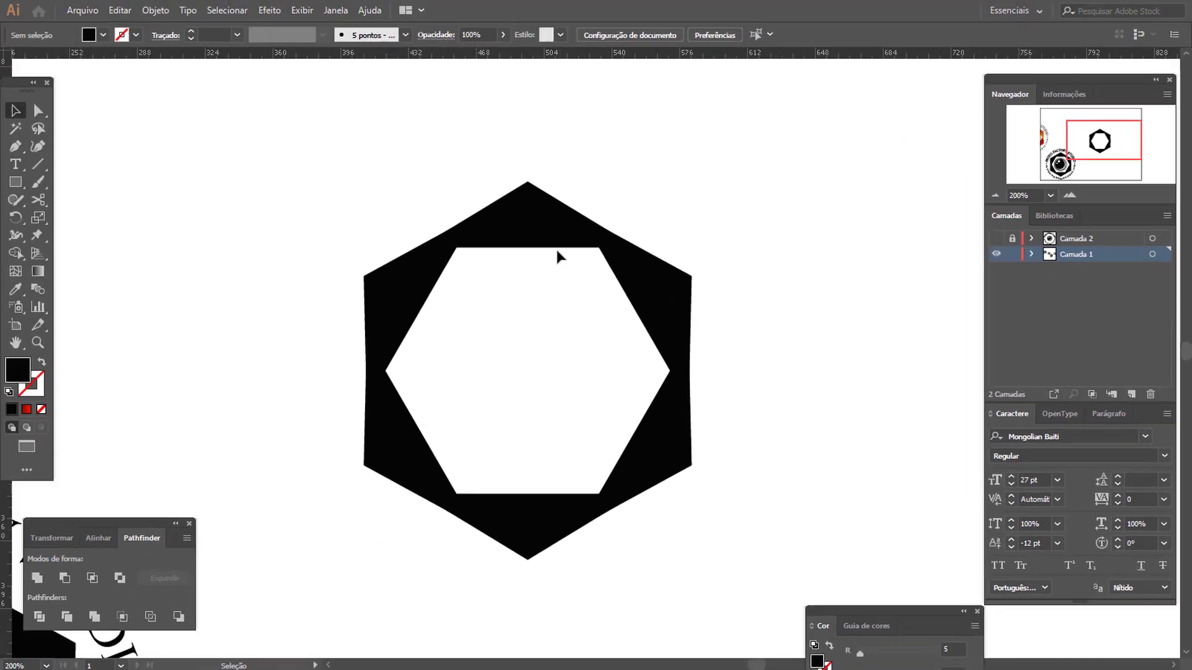
- Give the hexagon's top segment a near-white stroke with colour fcfcfc
{"action": "left_click", "coordinate": [555, 238]}
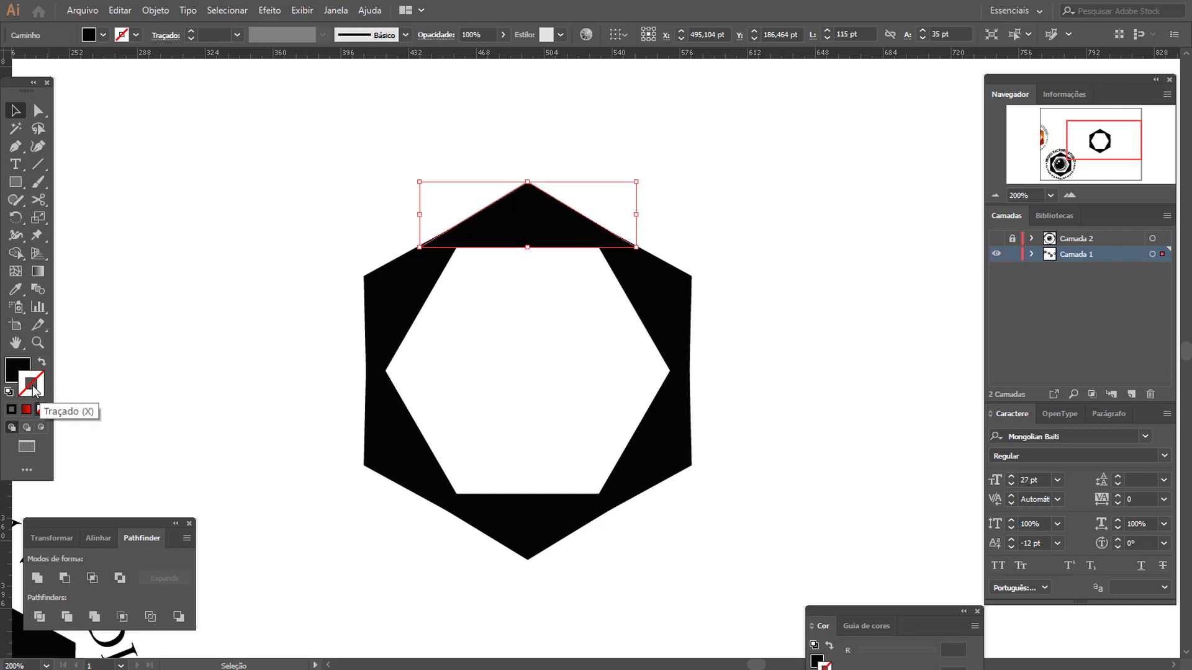
{"action": "double_click", "coordinate": [32, 386]}
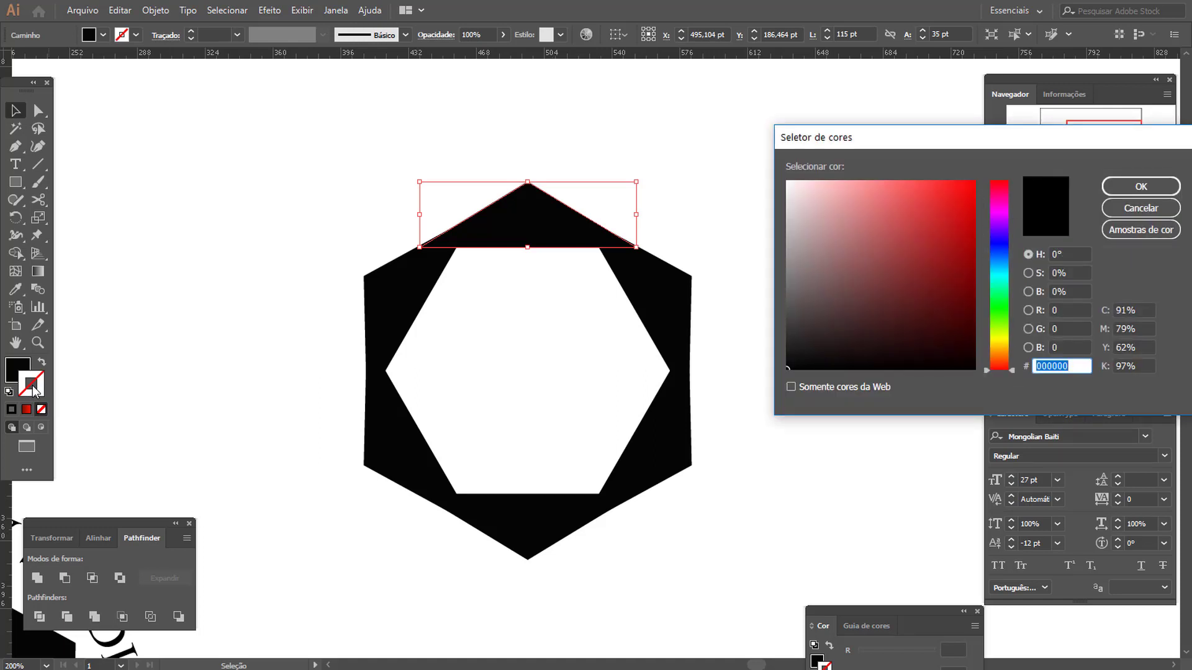
{"action": "left_click", "coordinate": [787, 182]}
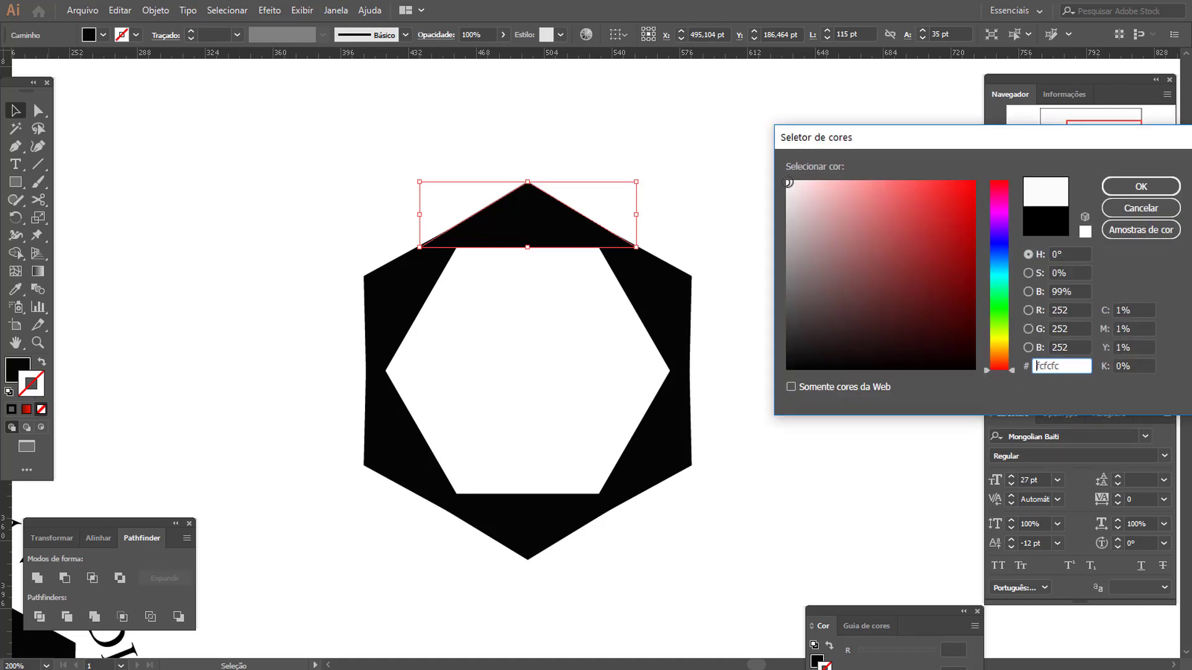
{"action": "left_click", "coordinate": [1141, 187]}
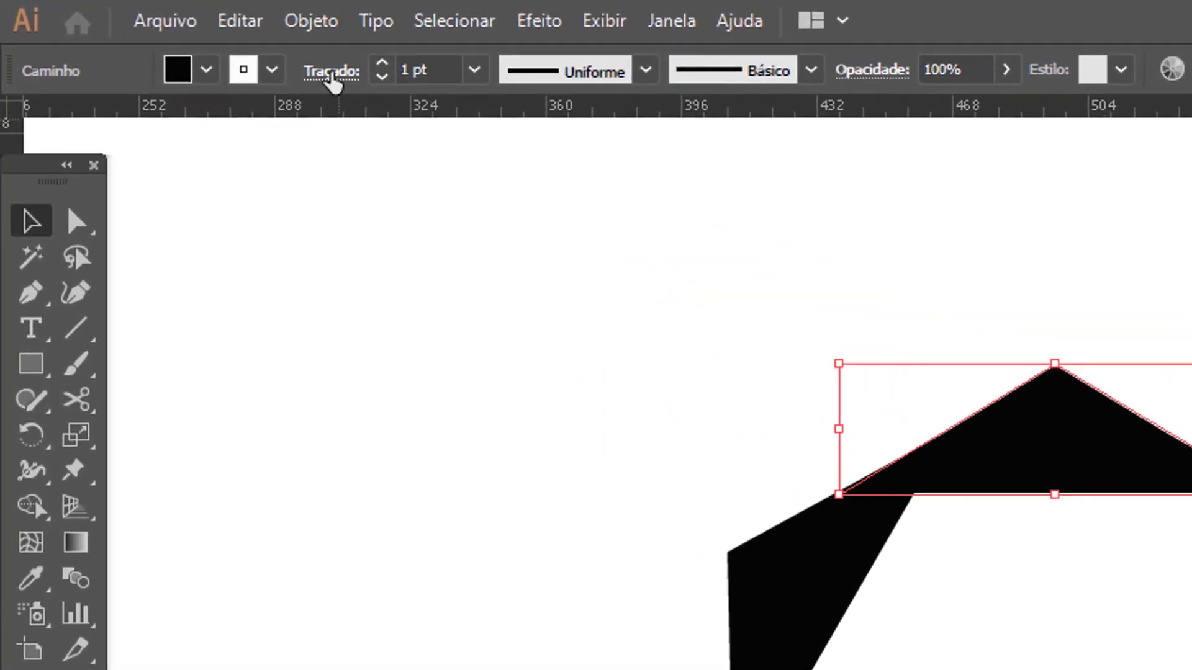
- Align the top segment's stroke to the outside and set its weight to 4 pt
{"action": "left_click", "coordinate": [166, 35]}
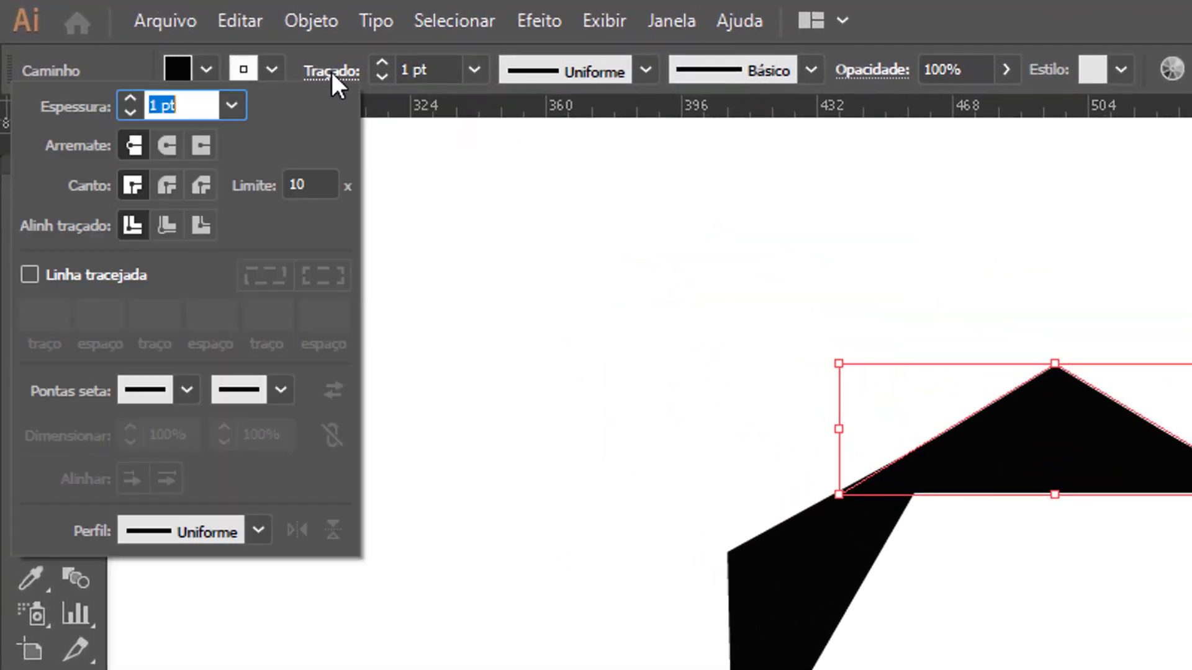
{"action": "left_click", "coordinate": [200, 225]}
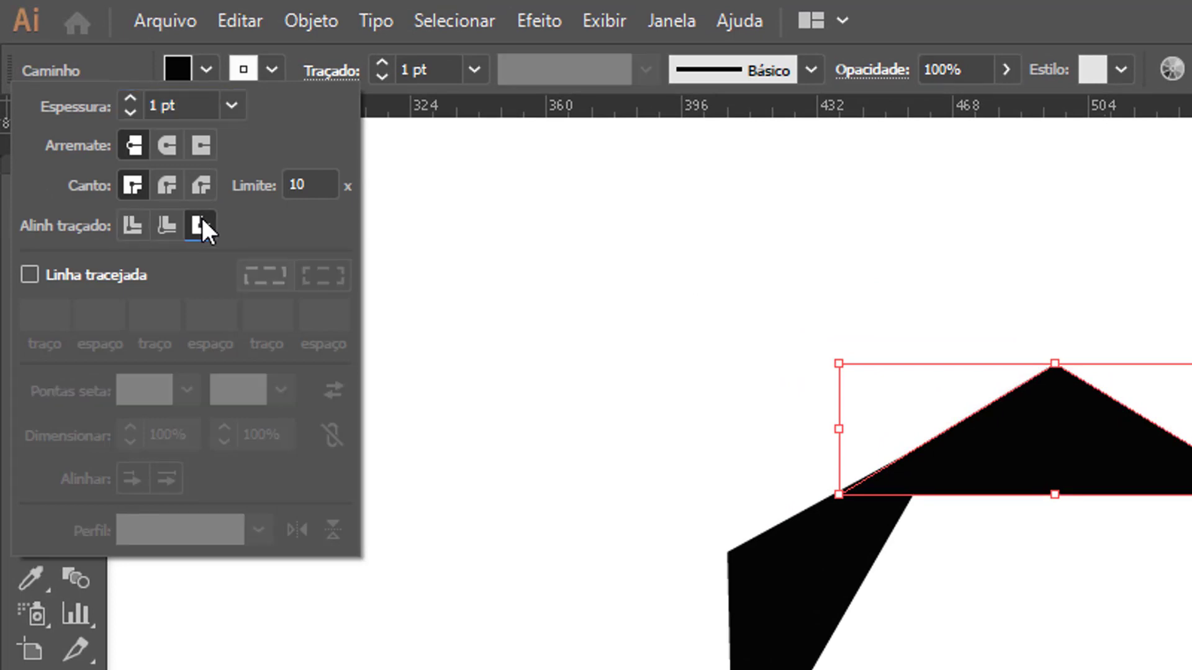
{"action": "left_click", "coordinate": [130, 100]}
{"action": "left_click", "coordinate": [130, 101]}
{"action": "left_click", "coordinate": [131, 101]}
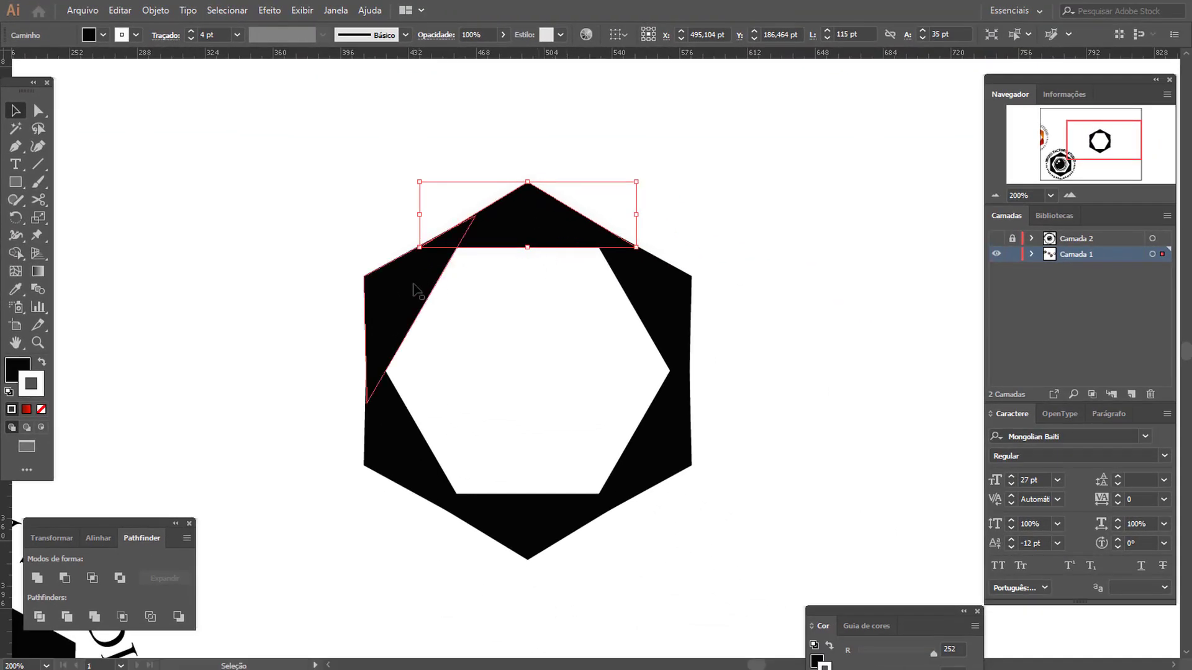
- Bring the hexagon's top segment to the front of the other segments, then deselect it
{"action": "right_click", "coordinate": [544, 235]}
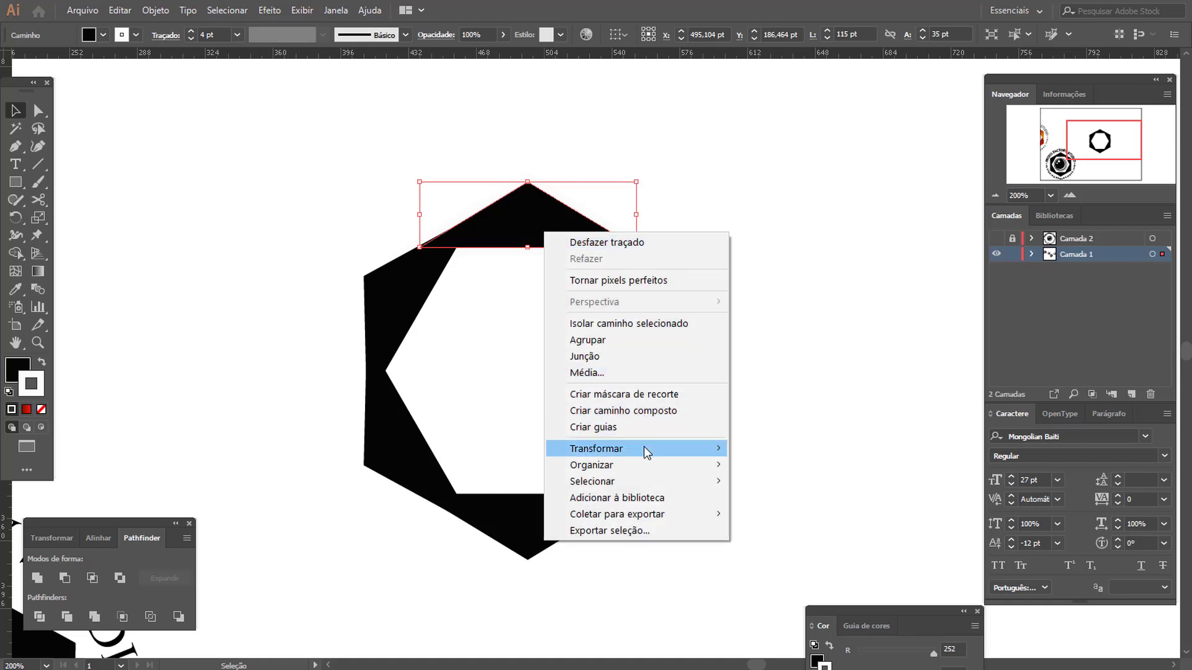
{"action": "mouse_move", "coordinate": [647, 464]}
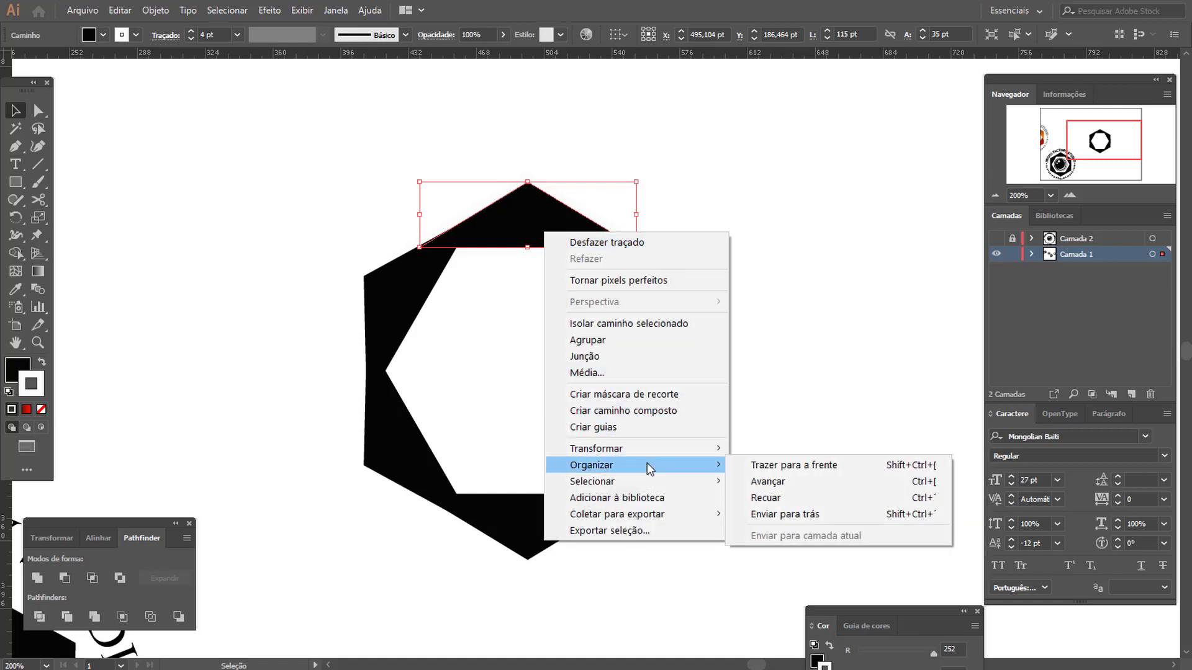
{"action": "left_click", "coordinate": [804, 472]}
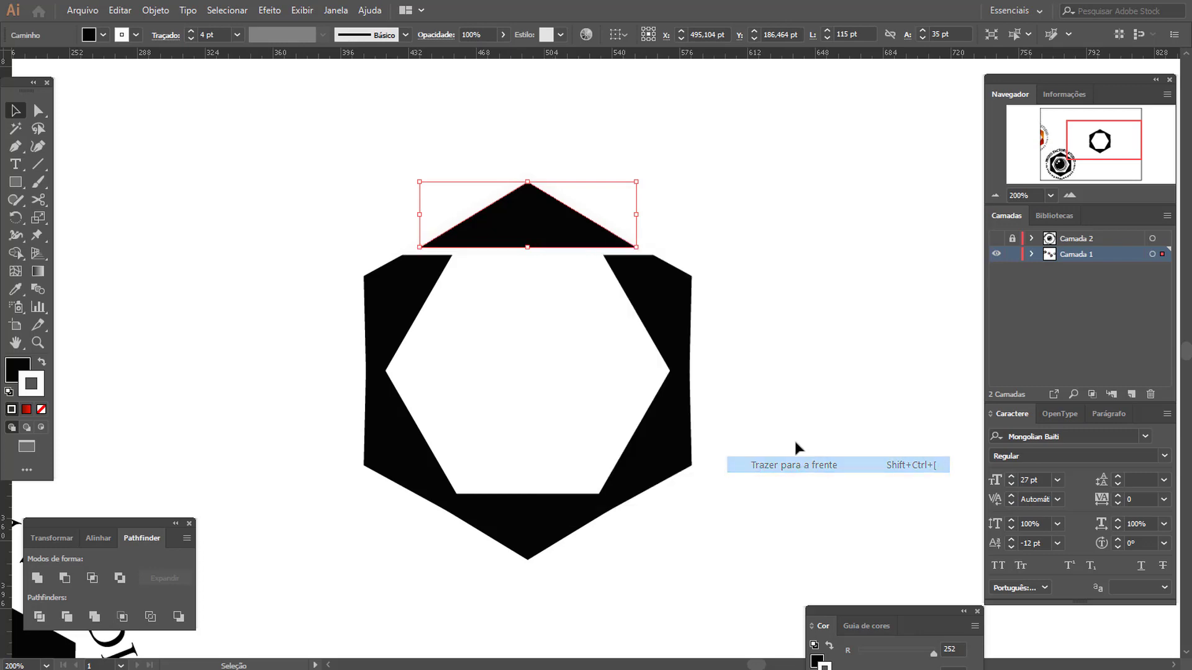
{"action": "left_click", "coordinate": [770, 319]}
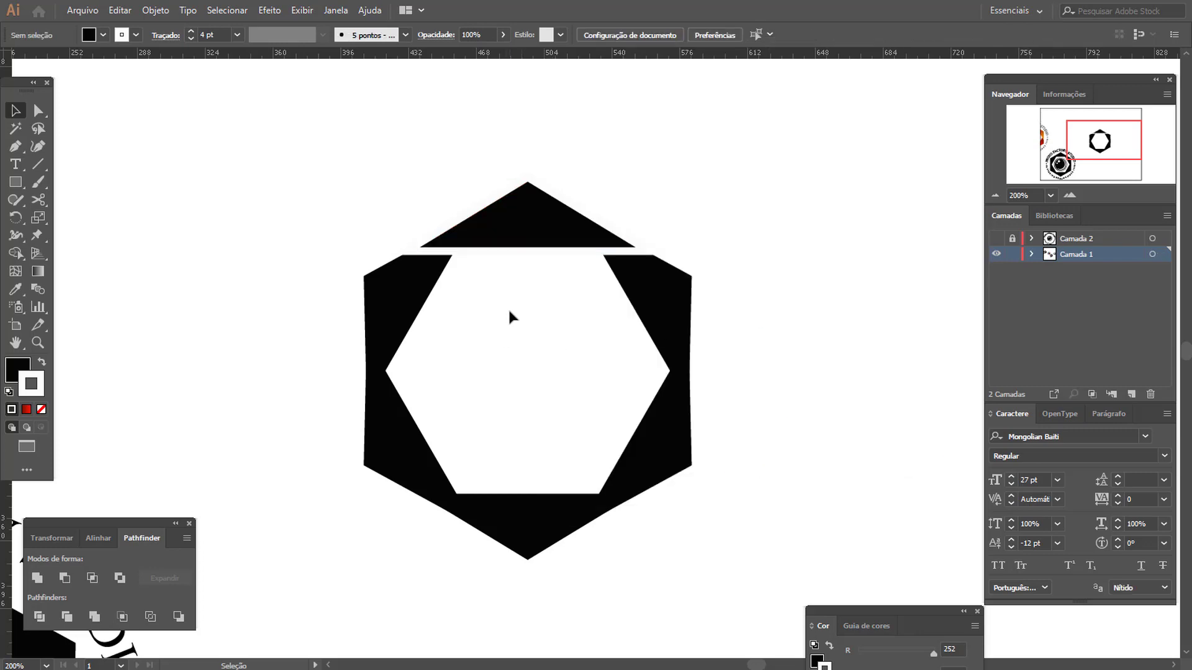
- Increase the top segment's stroke weight to 5 pt
{"action": "left_click", "coordinate": [532, 219]}
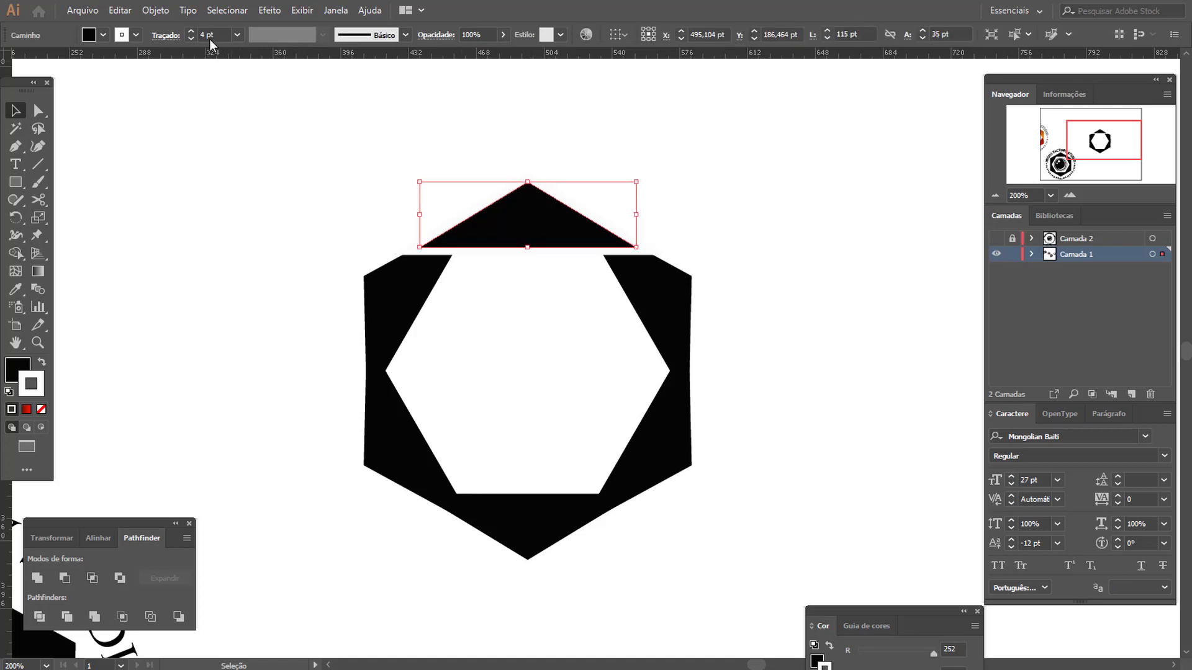
{"action": "left_click", "coordinate": [192, 31]}
{"action": "left_click", "coordinate": [333, 267]}
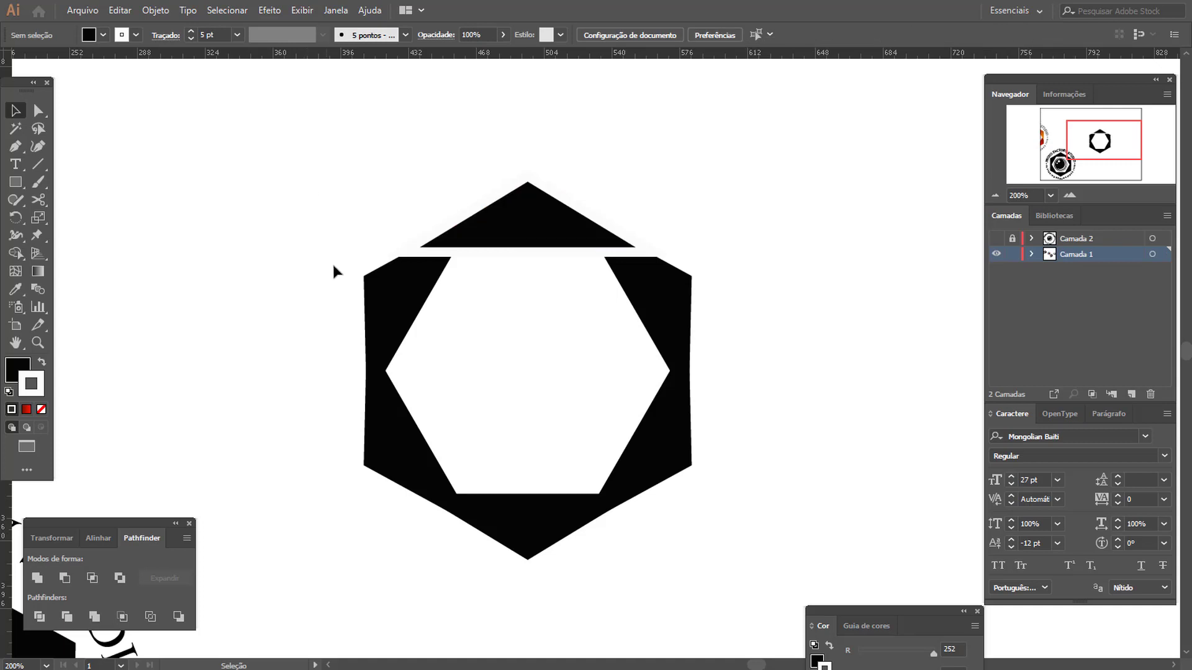
- Select the other five hexagon segments and copy the top segment's white outside stroke onto them with the Eyedropper
{"action": "left_click", "coordinate": [405, 308]}
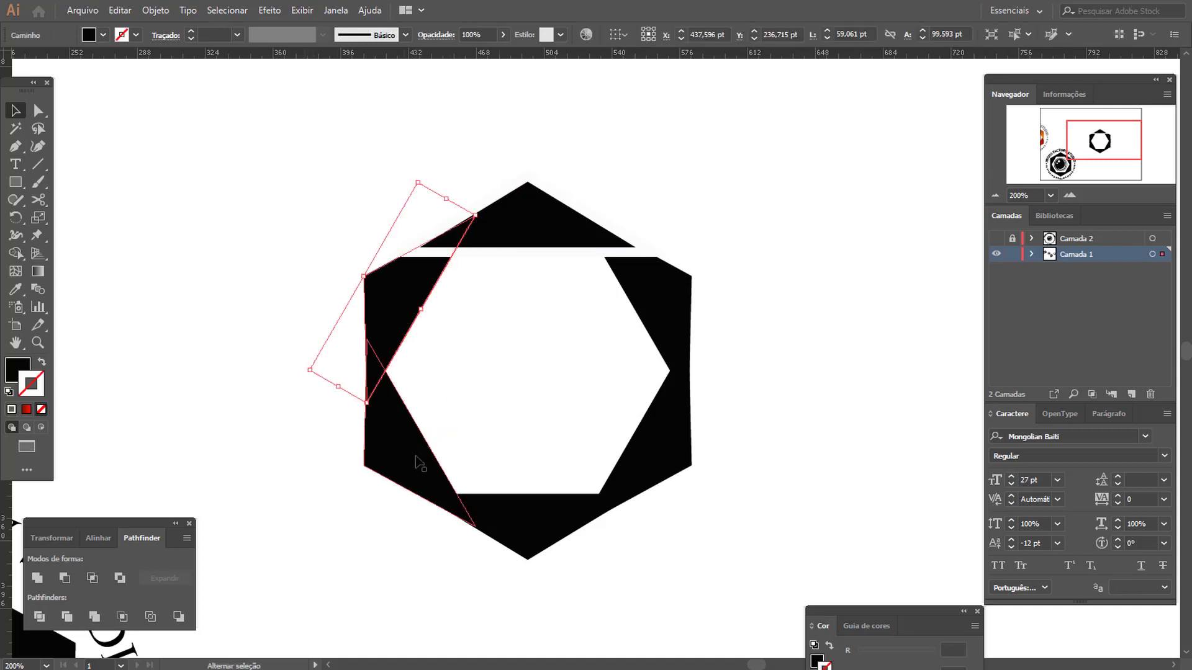
{"action": "left_click", "coordinate": [621, 479], "text": "shift"}
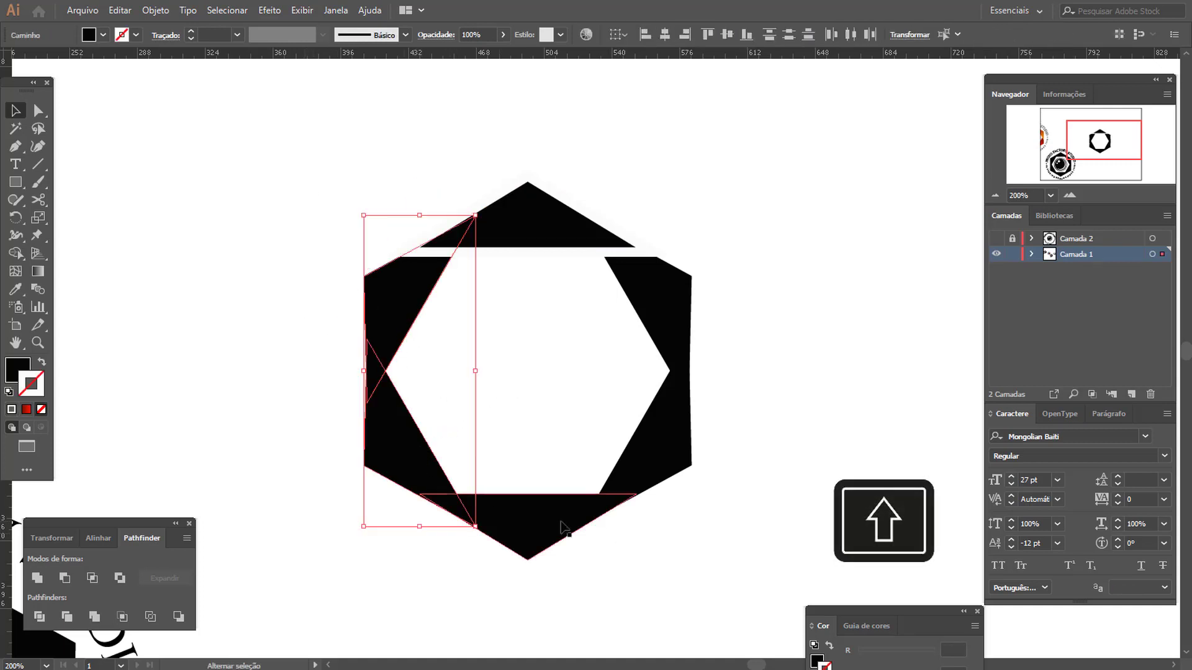
{"action": "left_click", "coordinate": [666, 444], "text": "shift"}
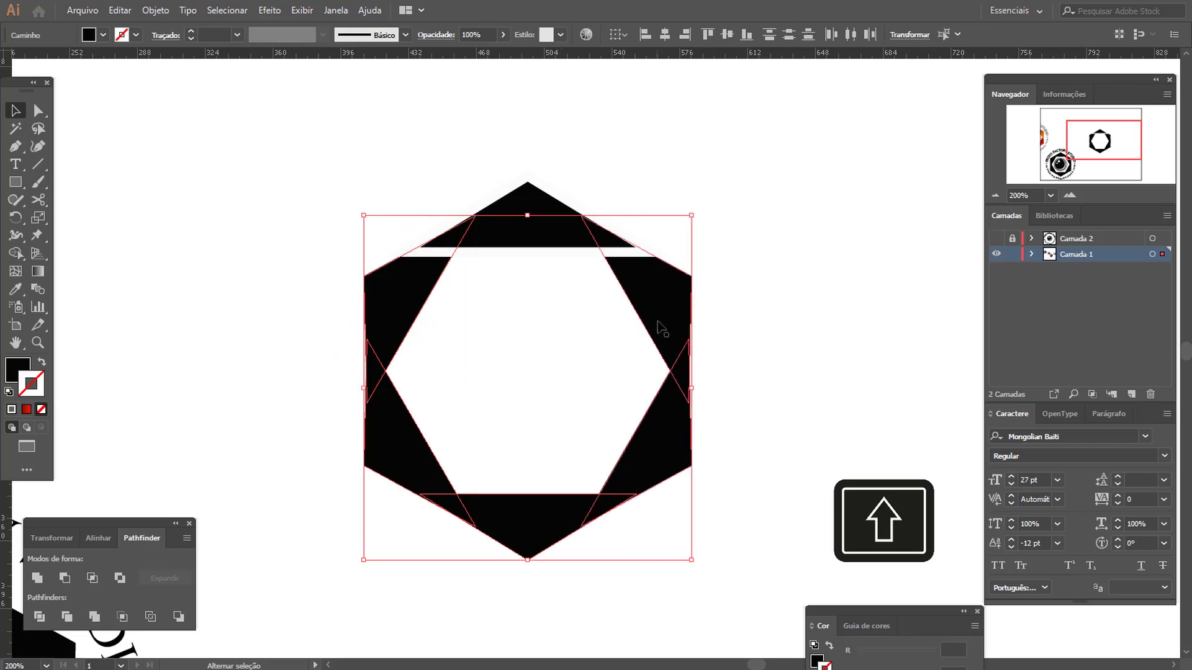
{"action": "left_click", "coordinate": [15, 289]}
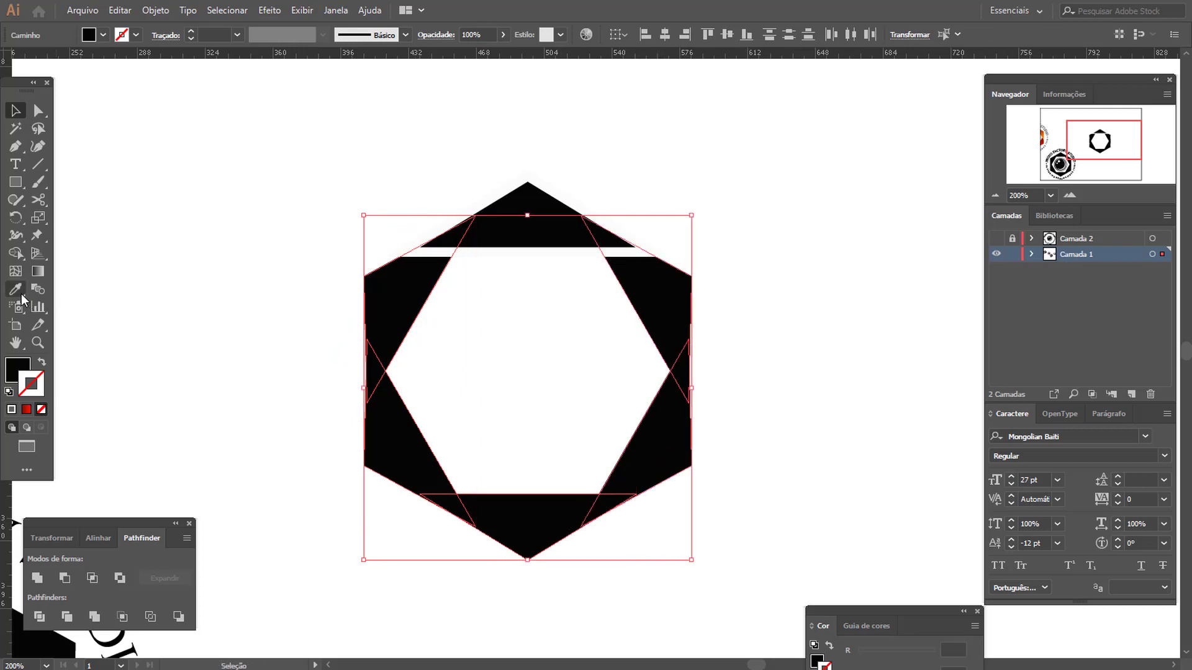
{"action": "left_click", "coordinate": [559, 214]}
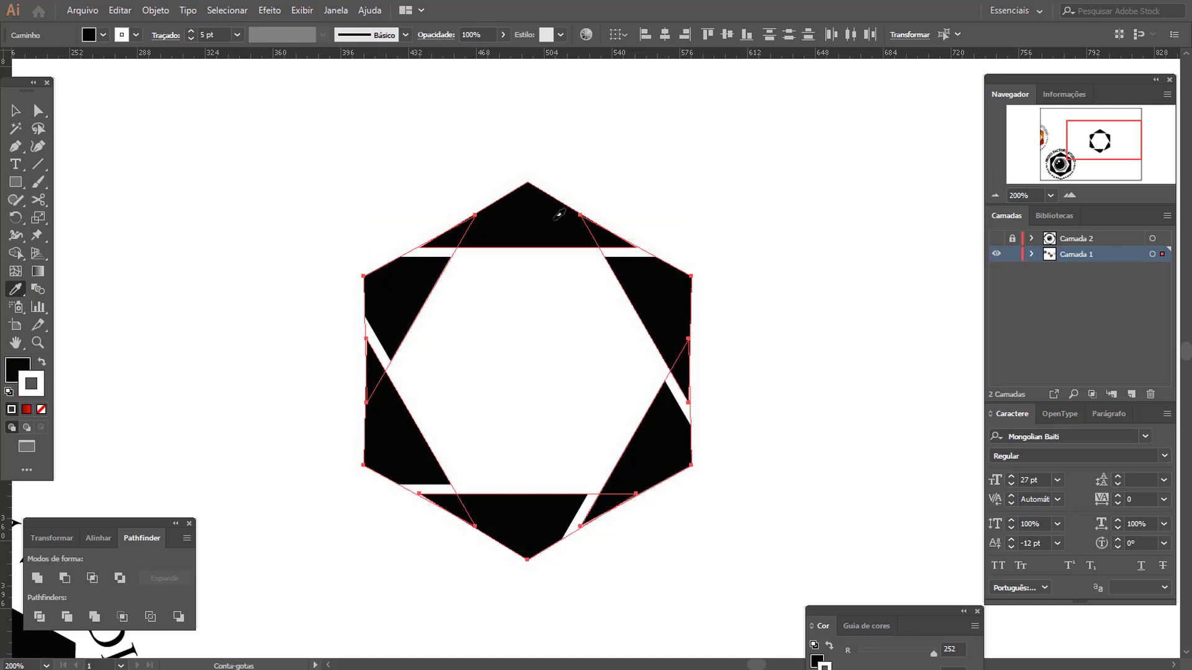
{"action": "left_click", "coordinate": [15, 111]}
{"action": "left_click", "coordinate": [336, 167]}
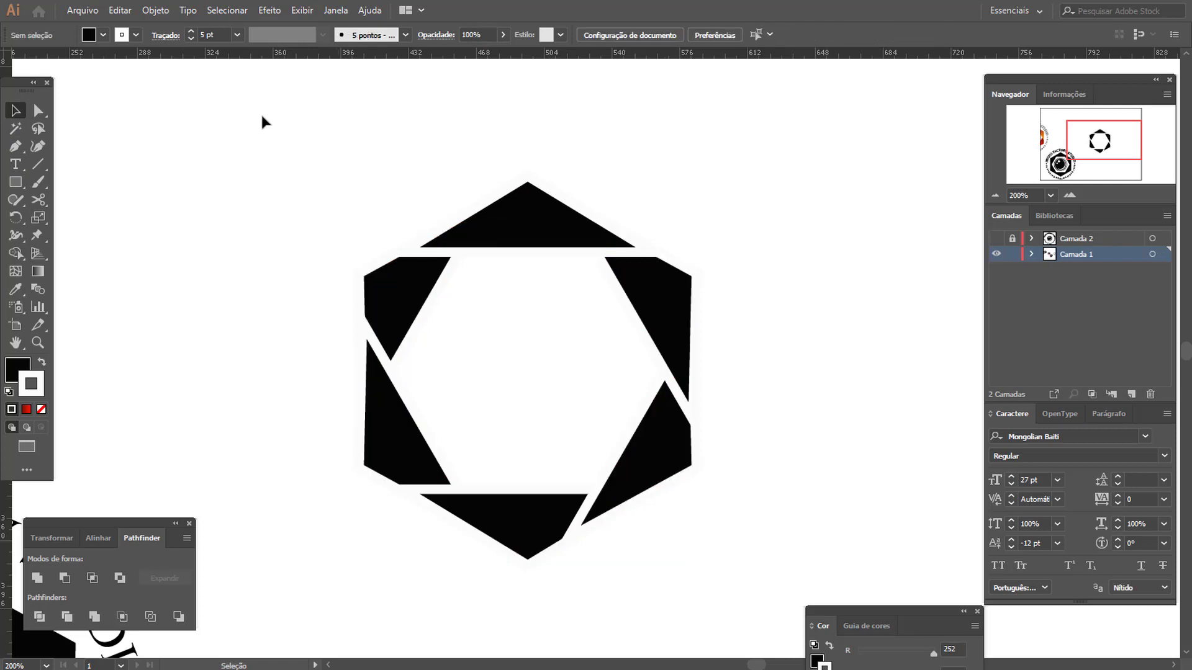
- Select all six hexagon segments and expand their appearance
{"action": "left_click_drag", "start_coordinate": [260, 112], "coordinate": [755, 598]}
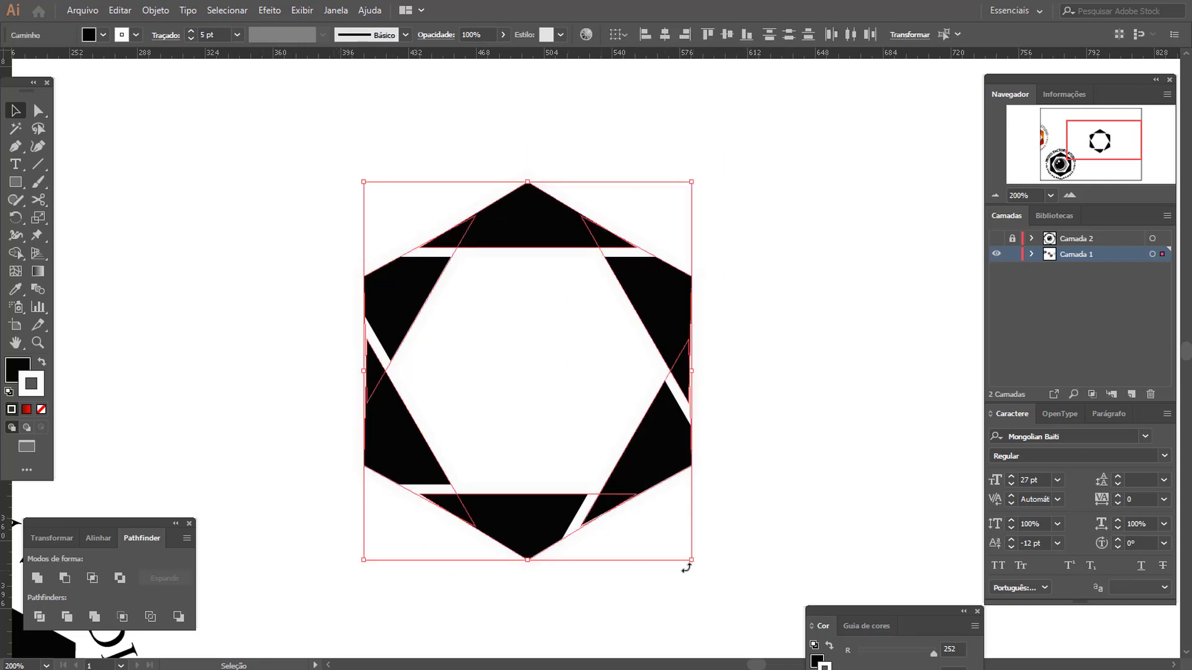
{"action": "left_click", "coordinate": [484, 308]}
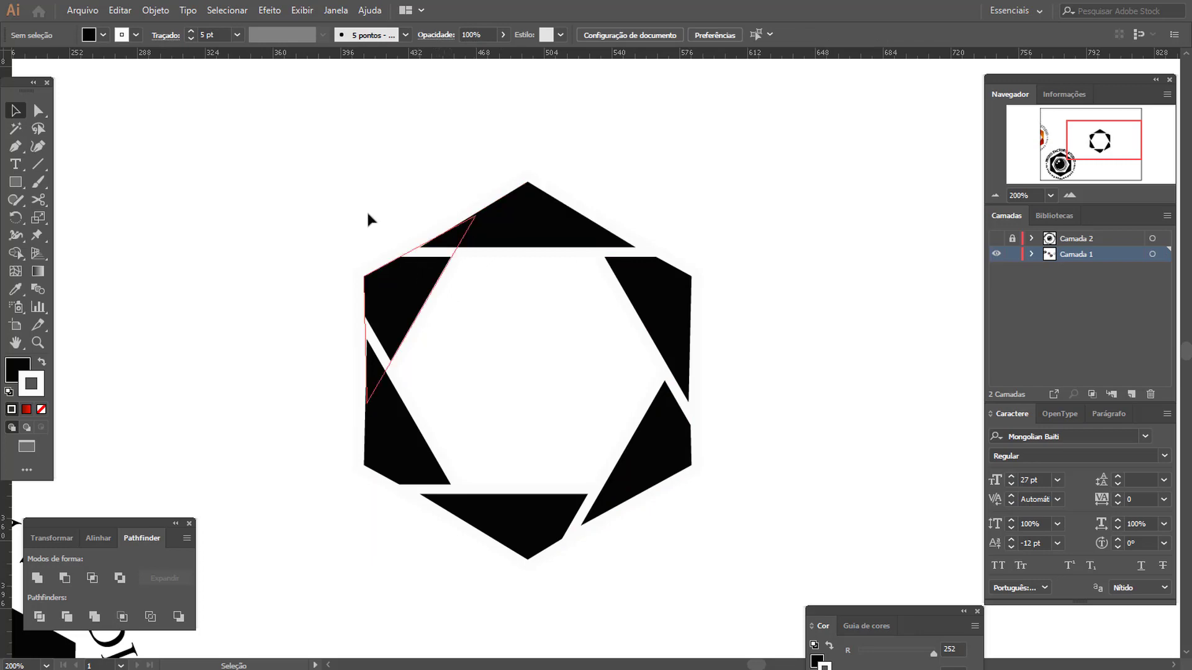
{"action": "left_click_drag", "start_coordinate": [306, 149], "coordinate": [752, 595]}
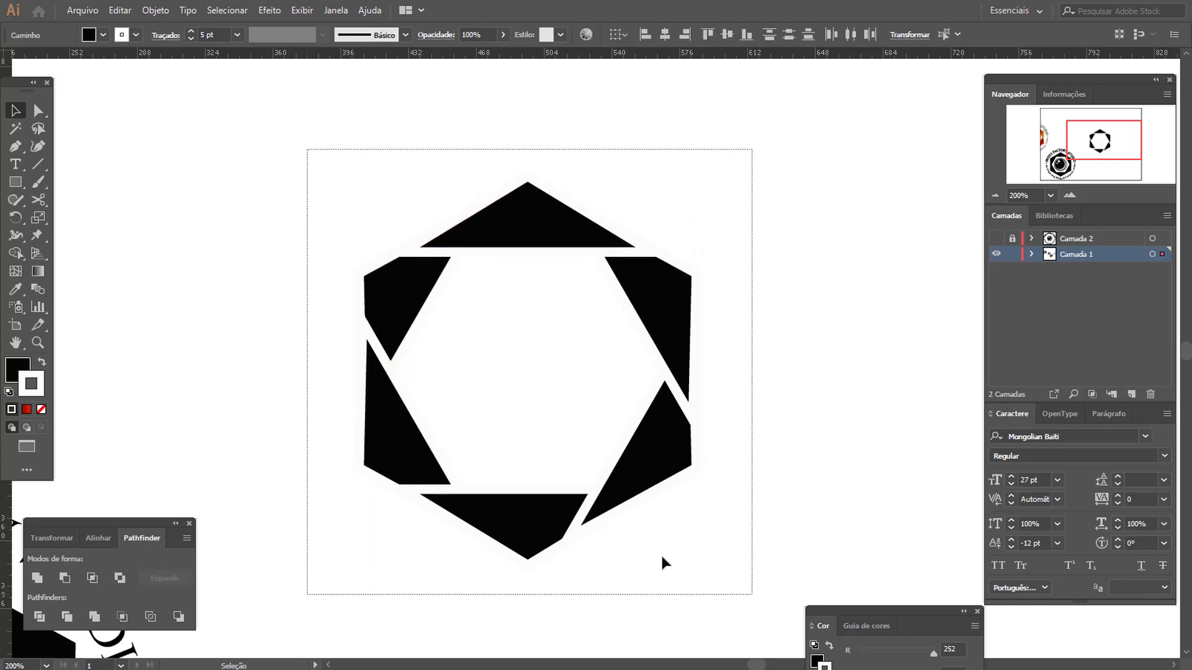
{"action": "left_click", "coordinate": [148, 11]}
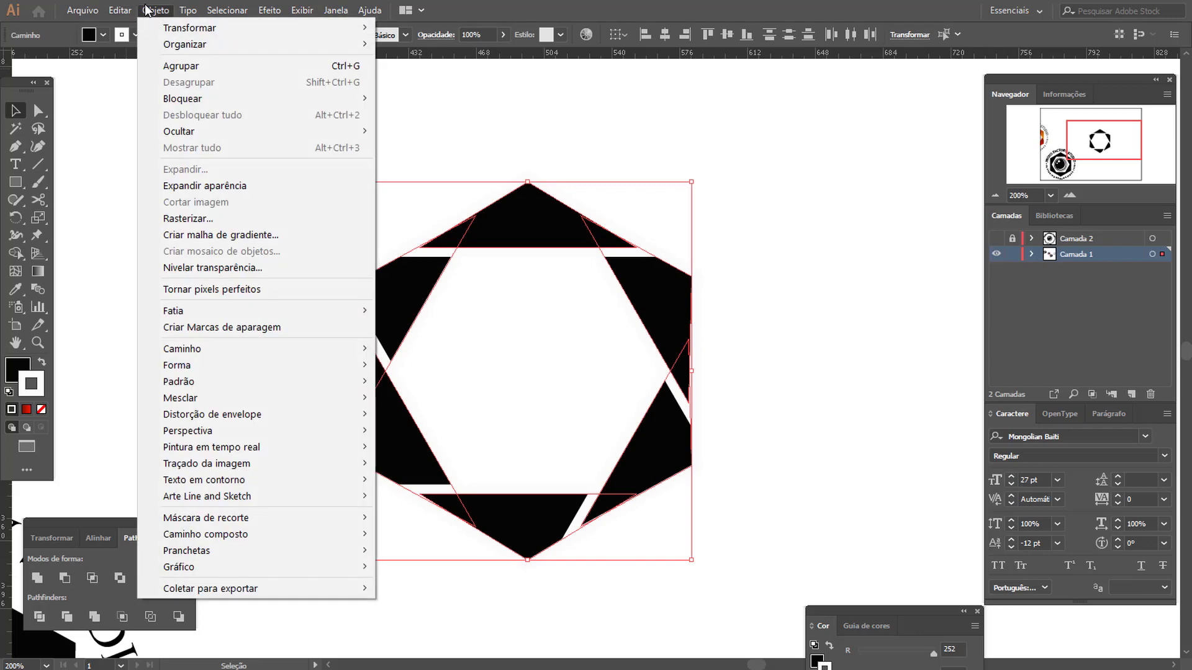
{"action": "left_click", "coordinate": [231, 185]}
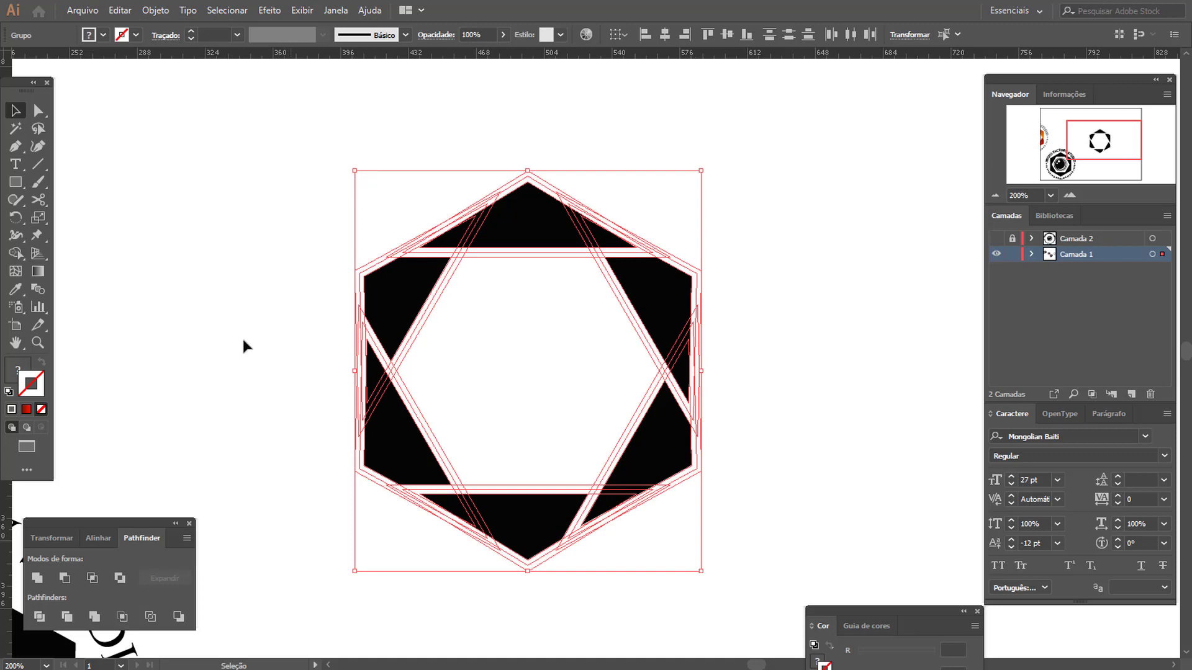
- Divide the expanded hexagon shapes with Pathfinder and ungroup the resulting pieces
{"action": "left_click", "coordinate": [40, 617]}
{"action": "right_click", "coordinate": [516, 277]}
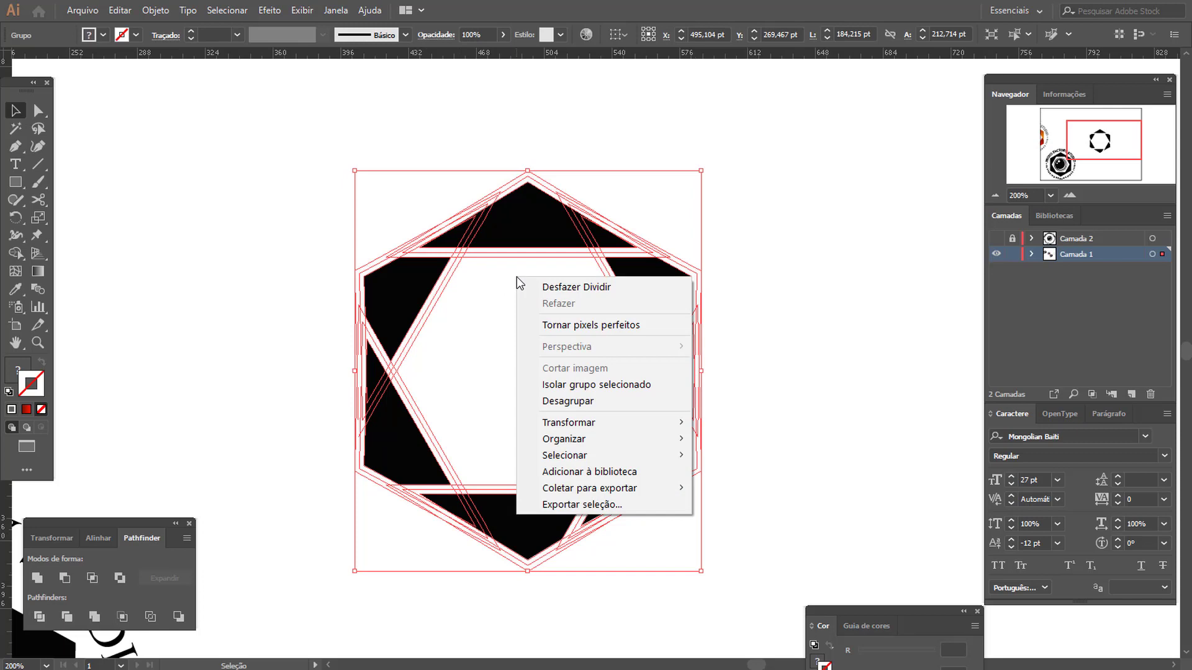
{"action": "left_click", "coordinate": [591, 402]}
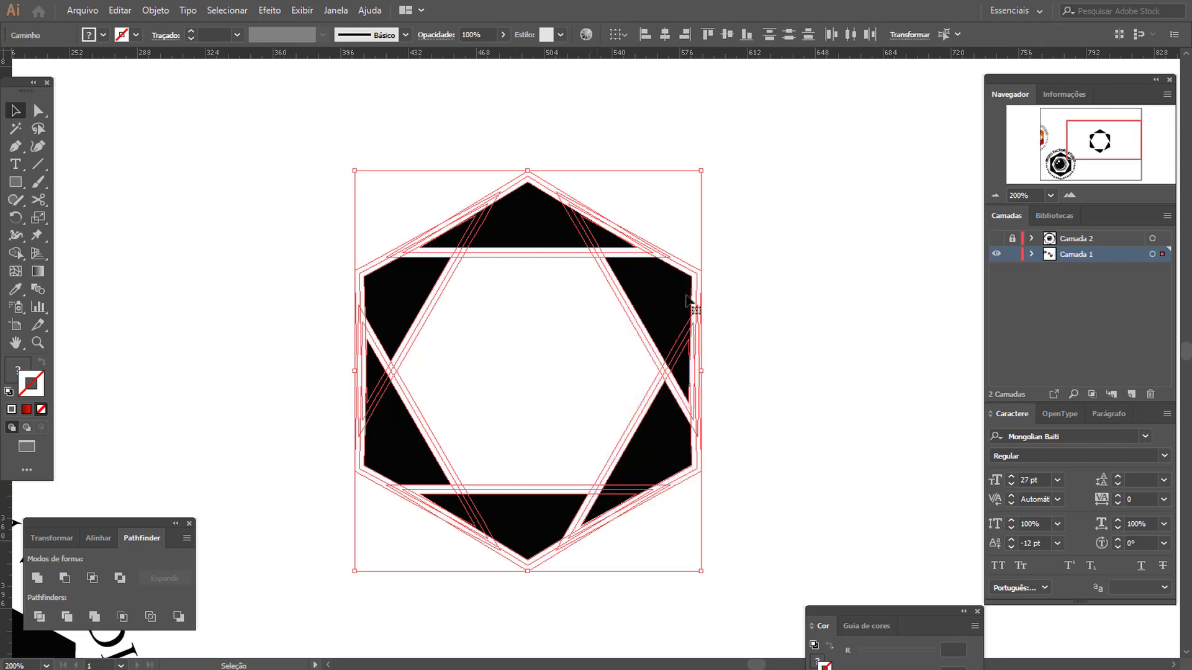
- Fill the narrow diagonal strips crossing the left part of the top segment with white, sampled with the Eyedropper
{"action": "left_click", "coordinate": [1069, 195]}
{"action": "left_click", "coordinate": [573, 423]}
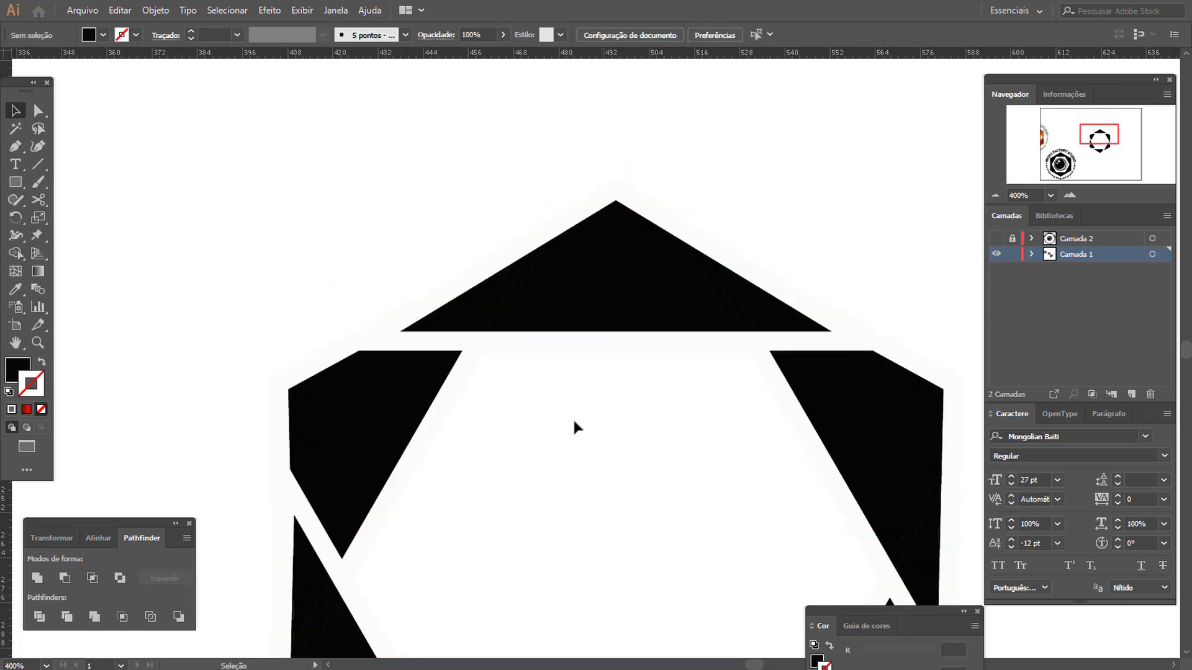
{"action": "left_click", "coordinate": [484, 313], "text": "shift"}
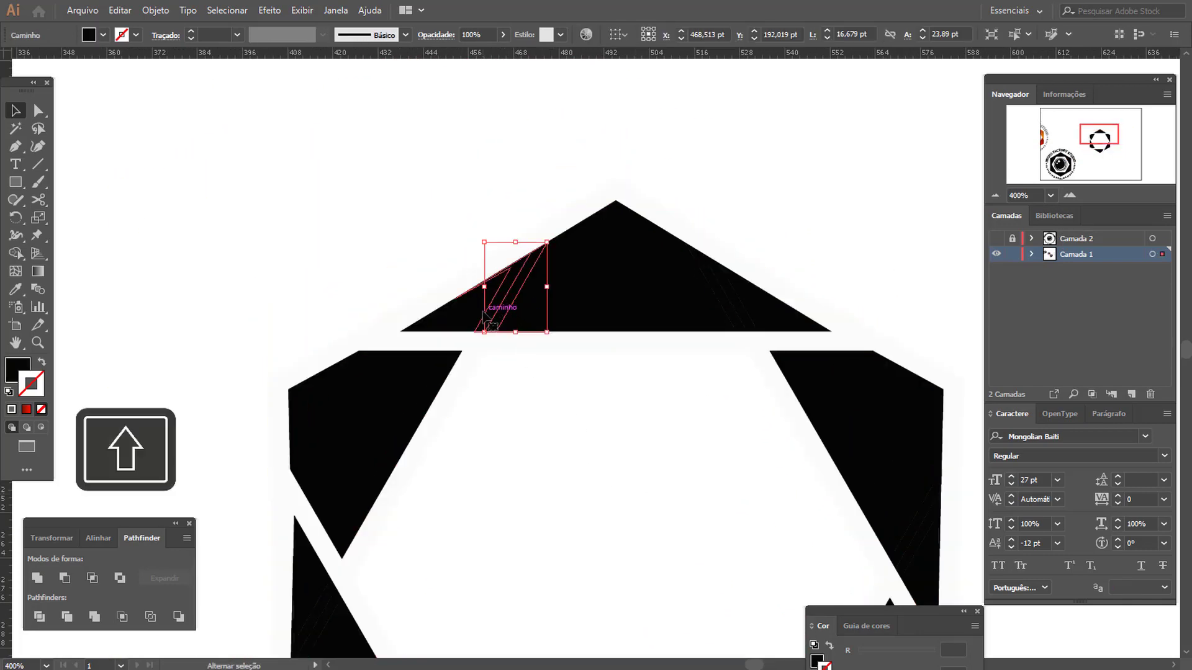
{"action": "left_click", "coordinate": [496, 323], "text": "shift"}
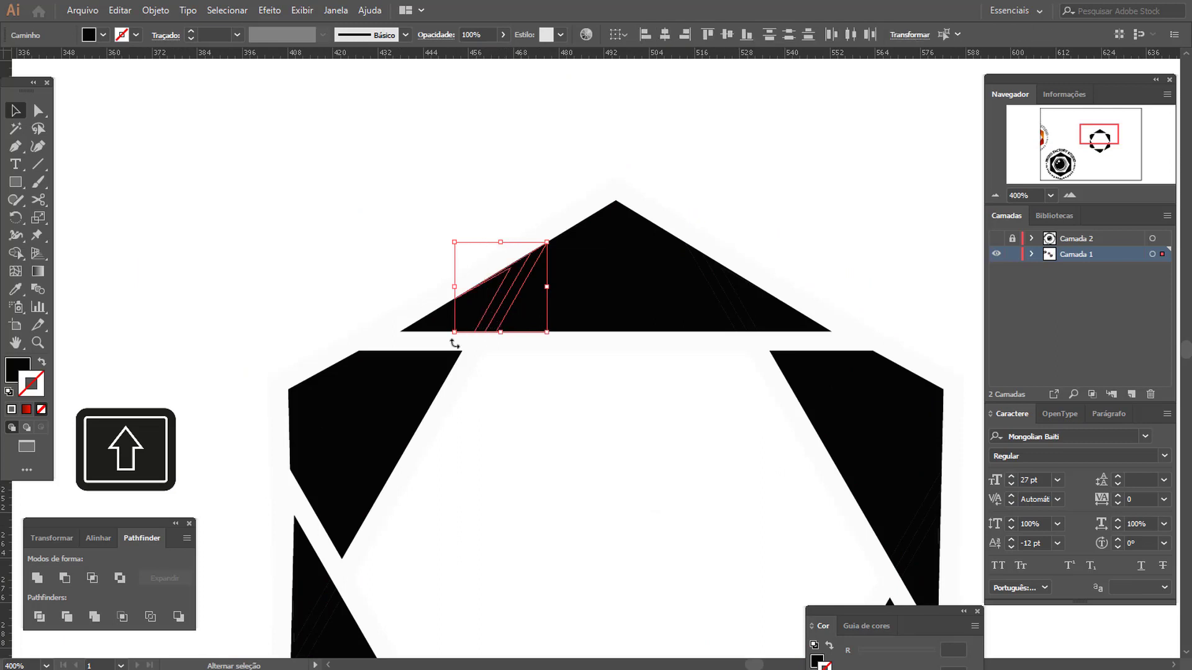
{"action": "left_click", "coordinate": [13, 290]}
{"action": "left_click", "coordinate": [271, 226]}
{"action": "key", "text": "v"}
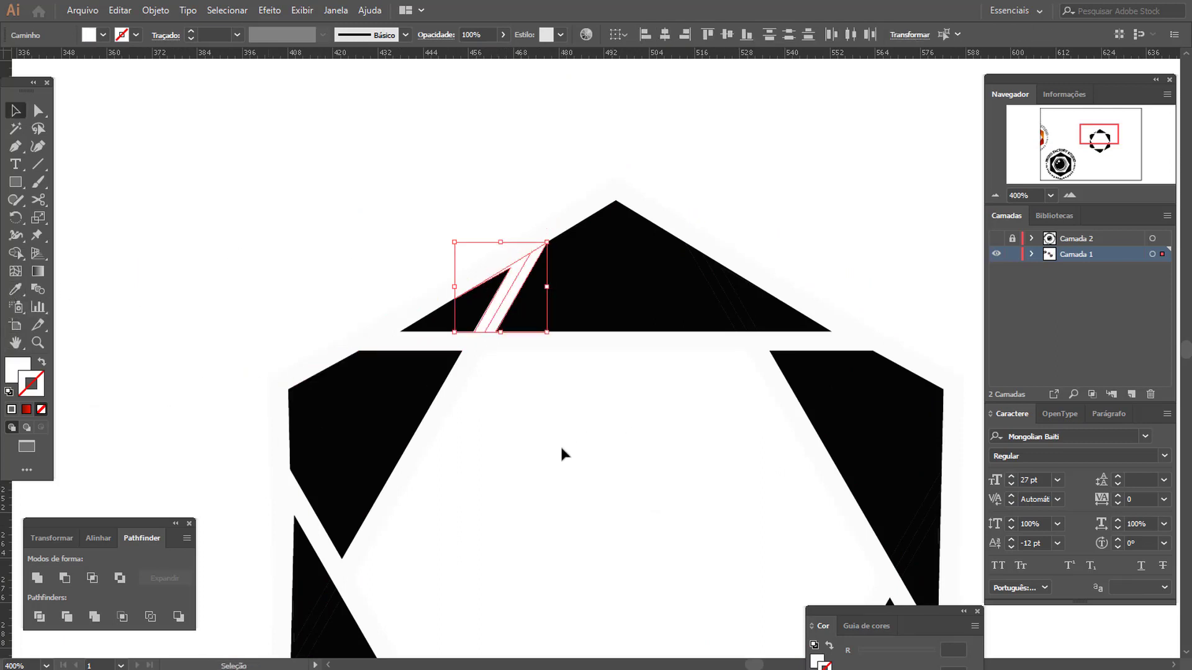
- Fill the white strips between the upper-left segment and the small corner piece above it with the segment's black, using the Eyedropper
{"action": "left_click", "coordinate": [452, 341]}
{"action": "left_click", "coordinate": [428, 349], "text": "shift"}
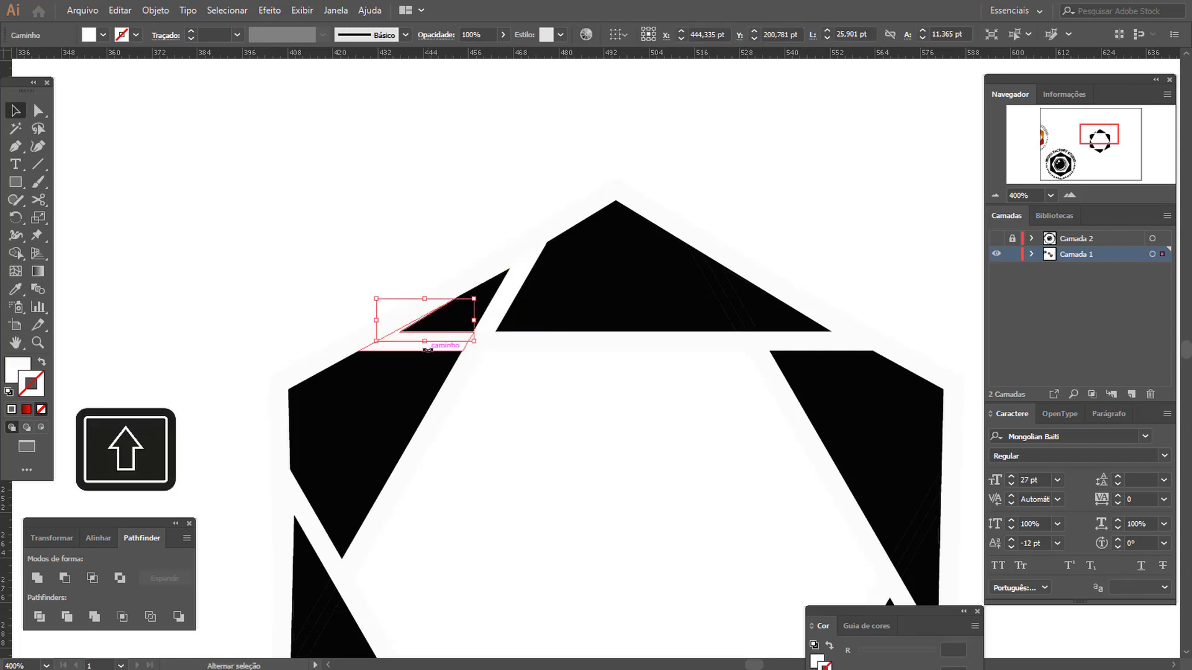
{"action": "left_click", "coordinate": [438, 349], "text": "shift"}
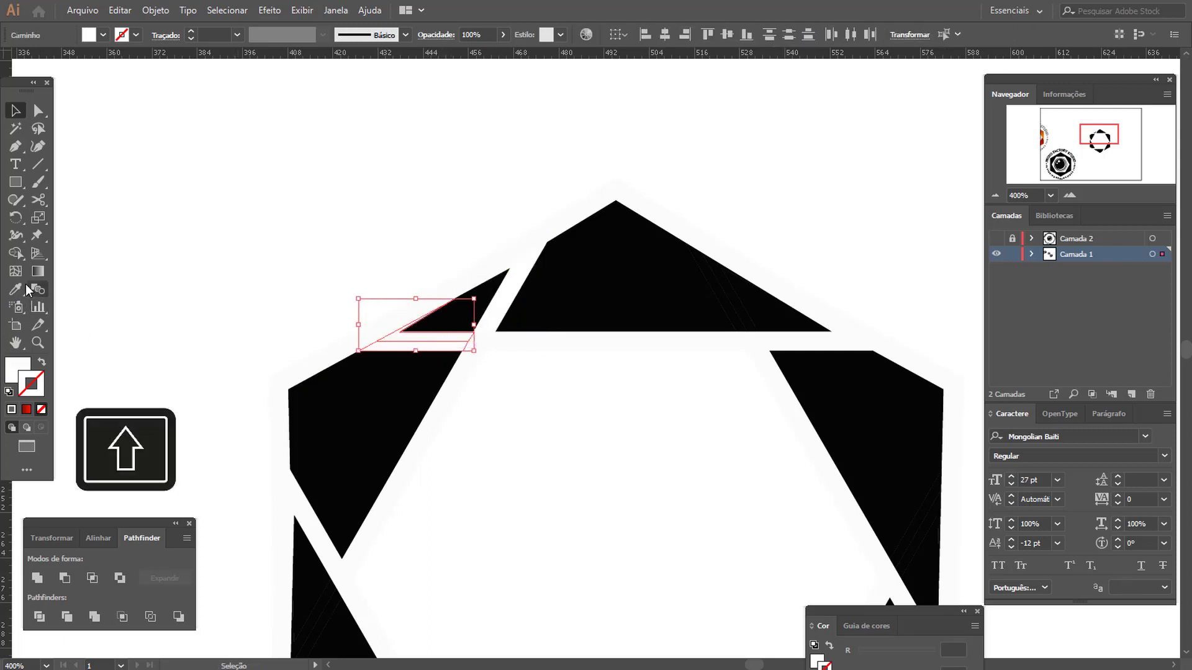
{"action": "key", "text": "i"}
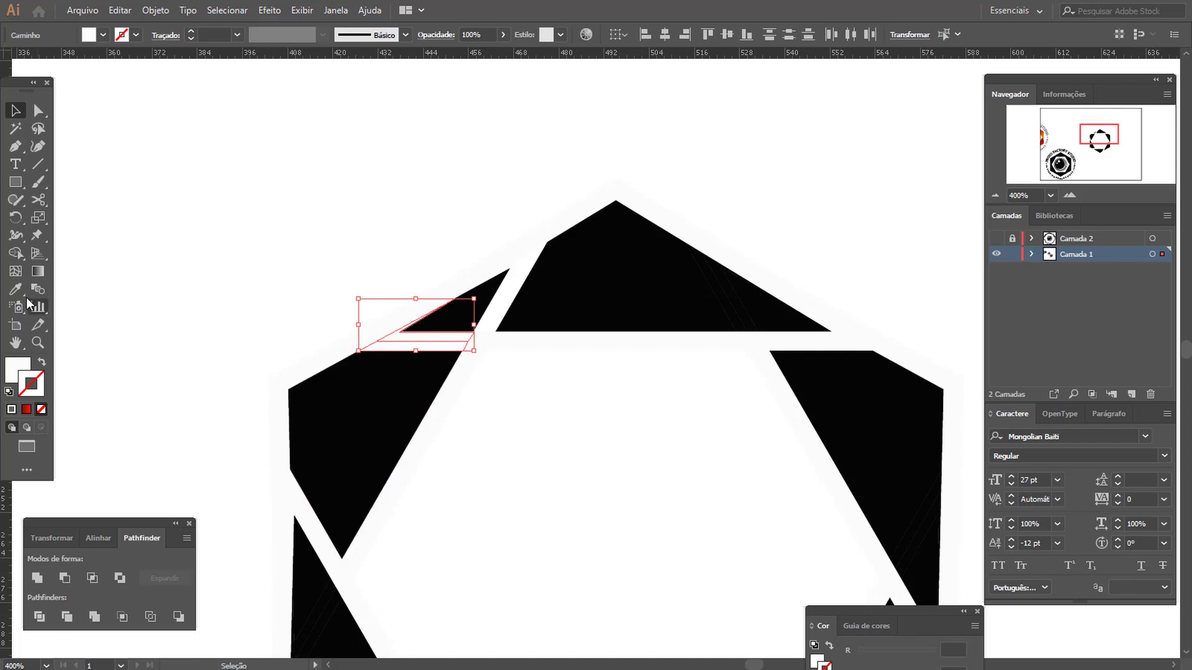
{"action": "left_click", "coordinate": [384, 401]}
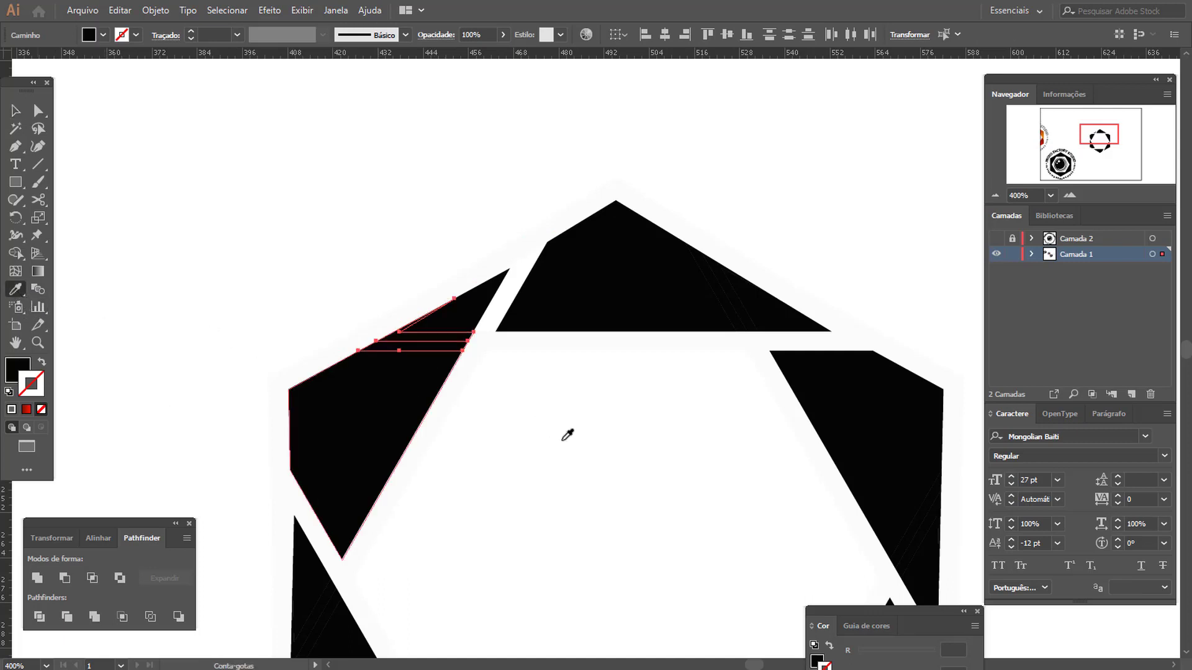
{"action": "key", "text": "v"}
{"action": "key", "text": "ctrl+shift+a"}
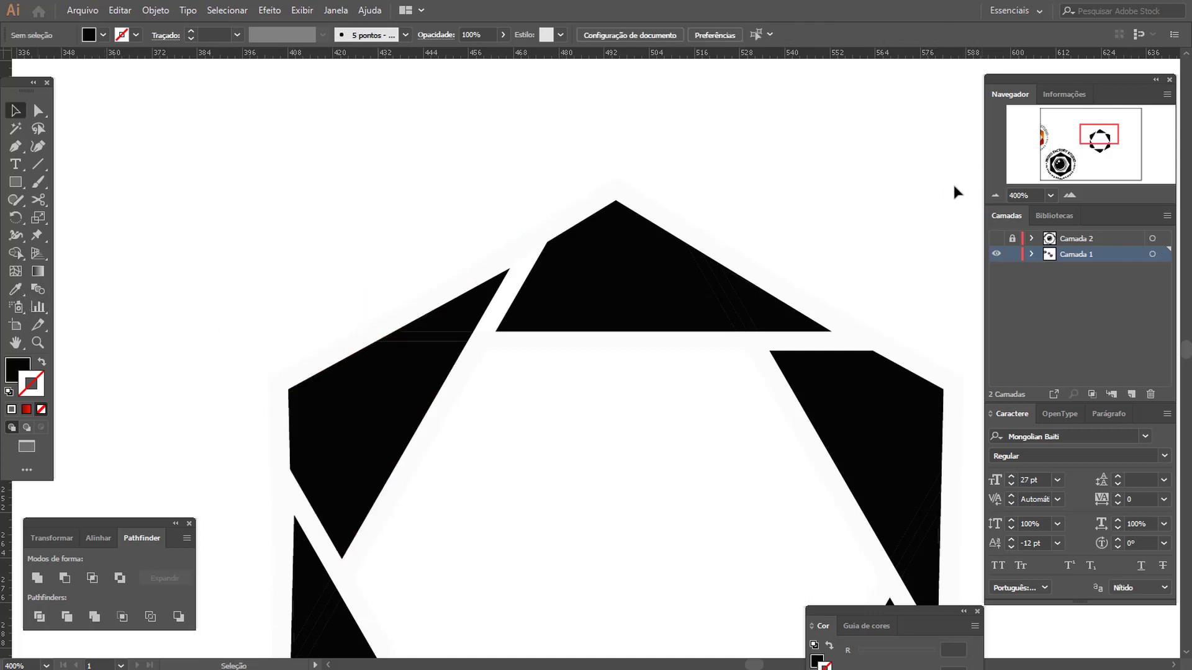
- Select all the hexagon pieces, merge them with the Pathfinder's Merge operation and ungroup the result
{"action": "left_click", "coordinate": [995, 195]}
{"action": "left_click", "coordinate": [994, 195]}
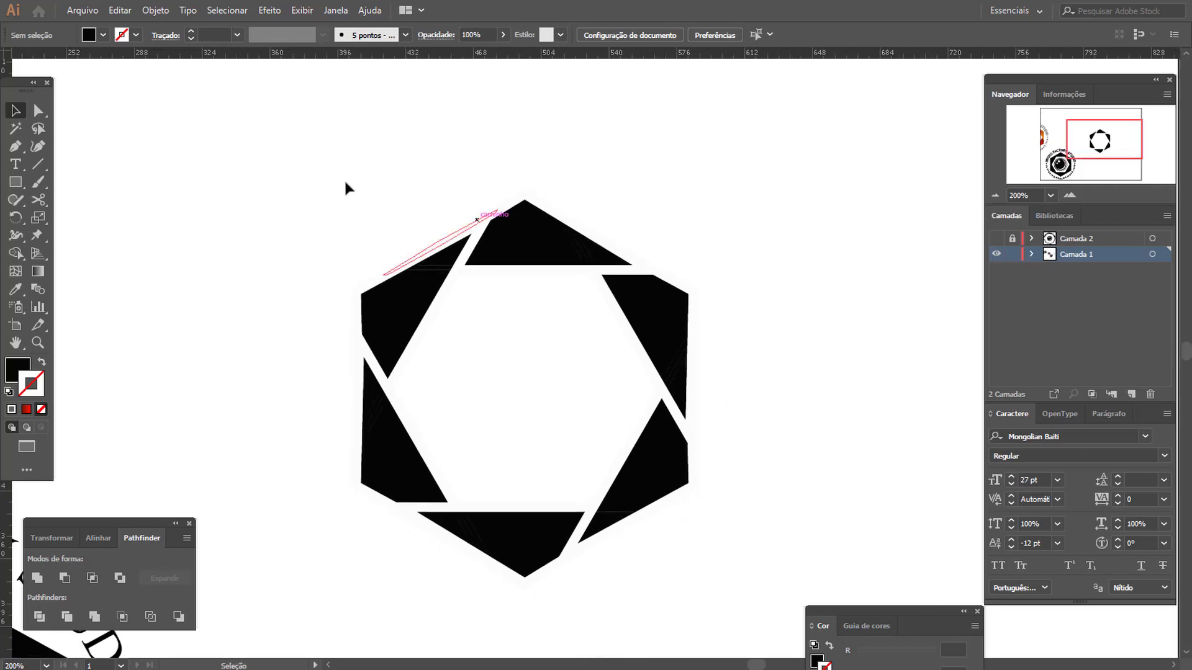
{"action": "left_click_drag", "start_coordinate": [241, 138], "coordinate": [774, 607]}
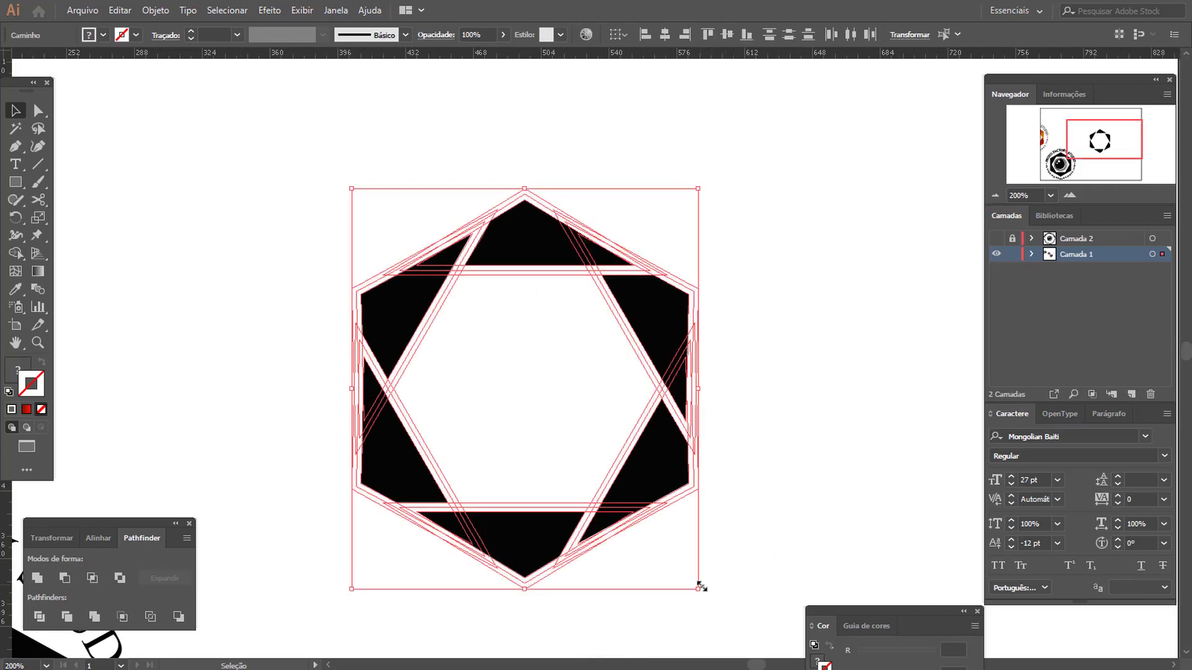
{"action": "left_click", "coordinate": [95, 617]}
{"action": "right_click", "coordinate": [523, 327]}
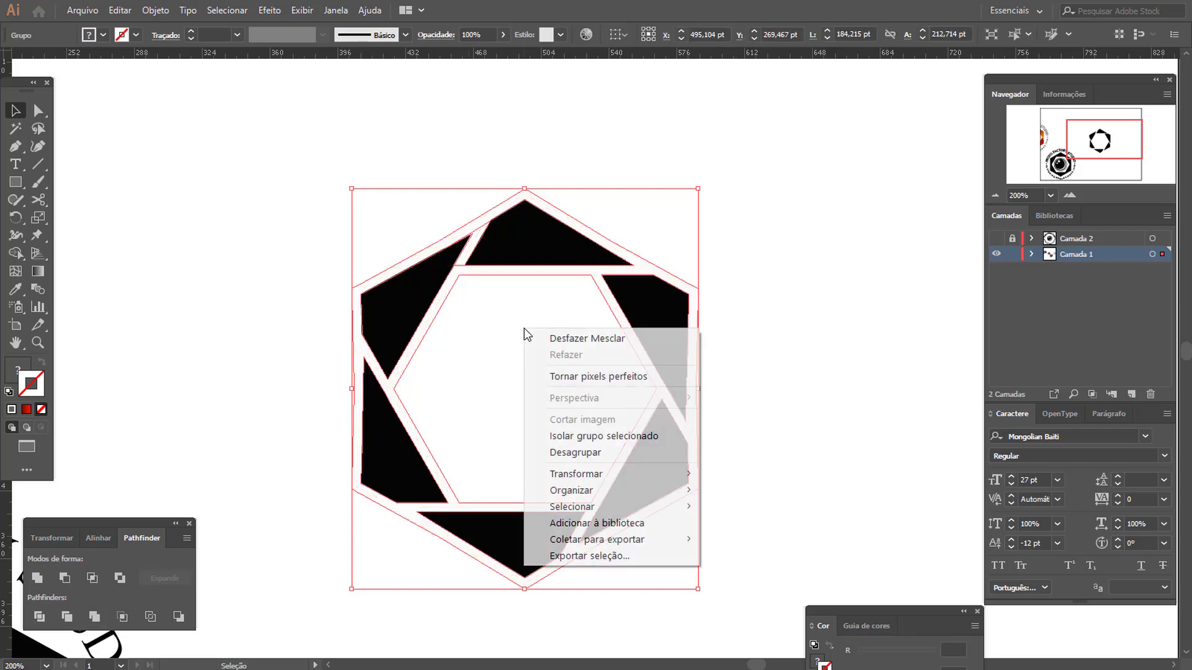
{"action": "left_click", "coordinate": [576, 452]}
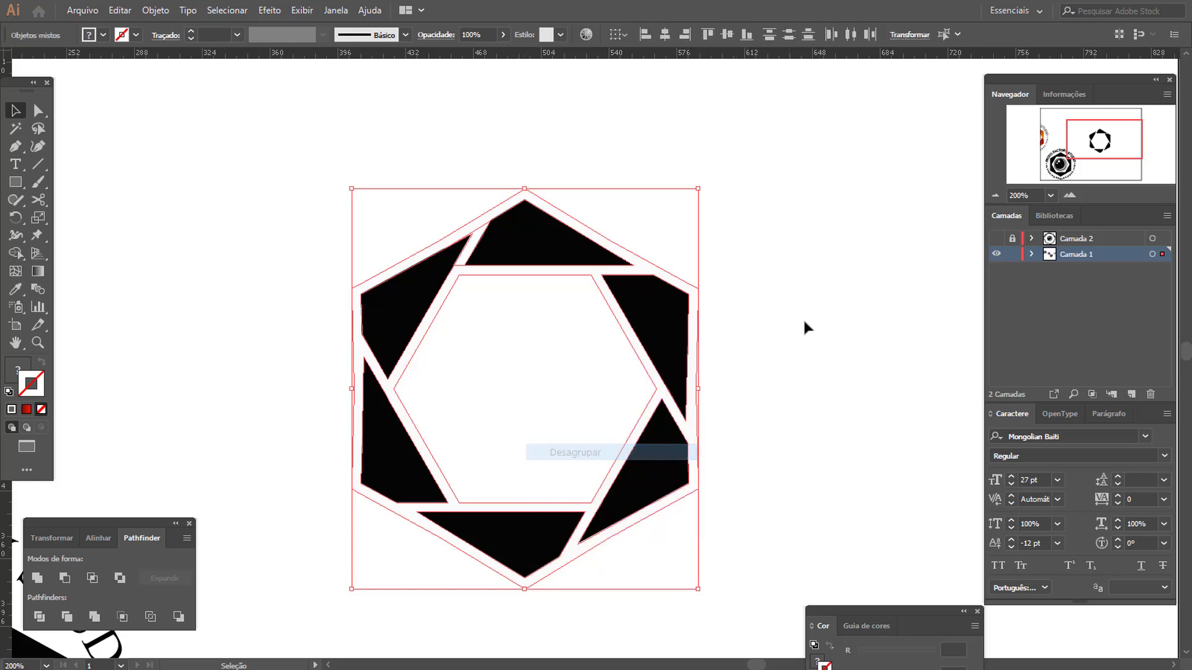
{"action": "left_click", "coordinate": [802, 319]}
- Delete the white outer frame and the white inner hexagon, leaving only the six black segments
{"action": "left_click", "coordinate": [696, 292]}
{"action": "key", "text": "Delete"}
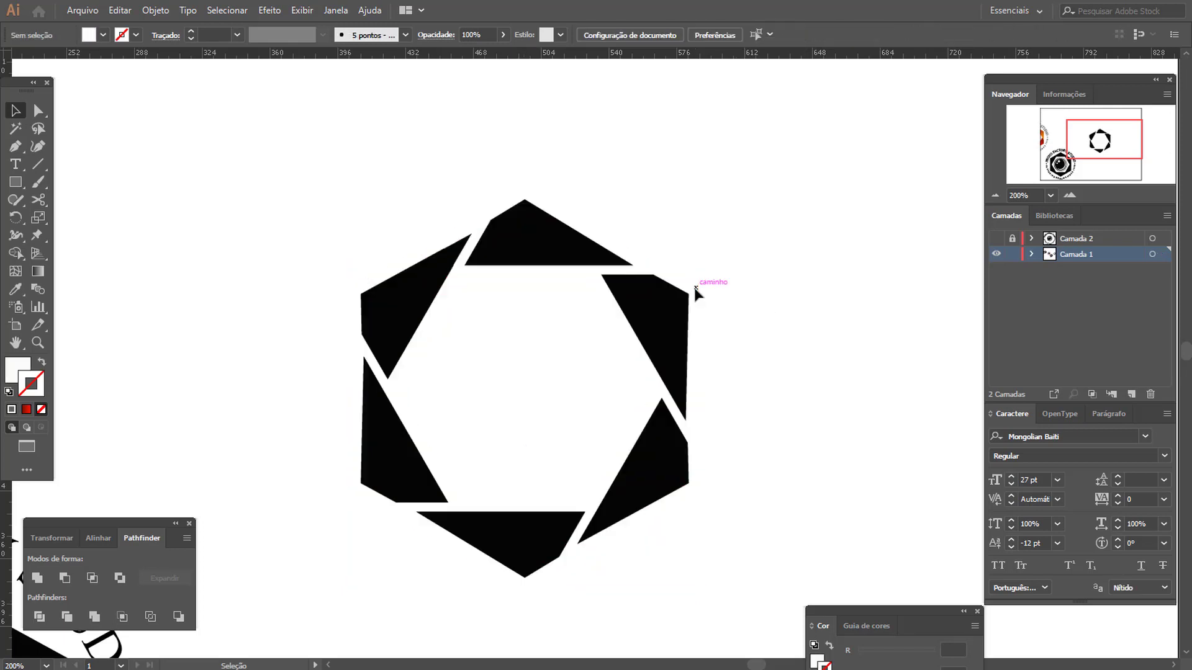
{"action": "left_click", "coordinate": [611, 353]}
{"action": "key", "text": "Delete"}
{"action": "left_click_drag", "start_coordinate": [295, 179], "coordinate": [800, 385]}
{"action": "left_click", "coordinate": [801, 380]}
- Show and unlock Camada 2, transfer the complete reworked logo onto it by cut and paste, and hide Camada 1
{"action": "left_click", "coordinate": [997, 239]}
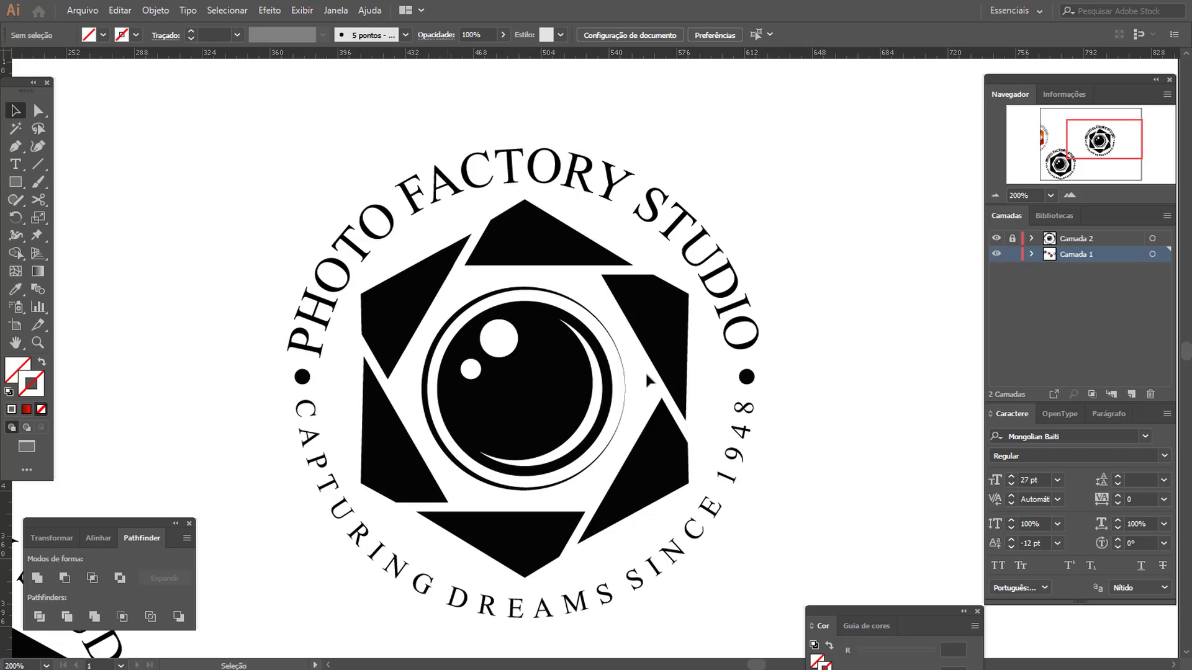
{"action": "left_click", "coordinate": [995, 196]}
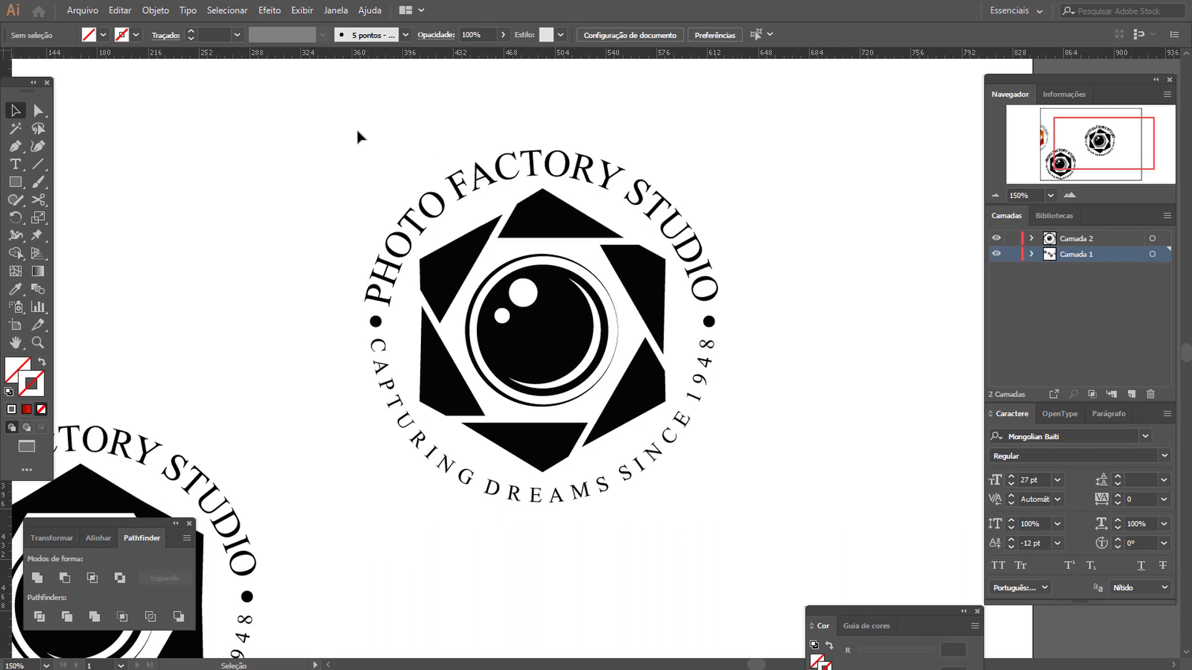
{"action": "left_click_drag", "start_coordinate": [345, 124], "coordinate": [762, 502]}
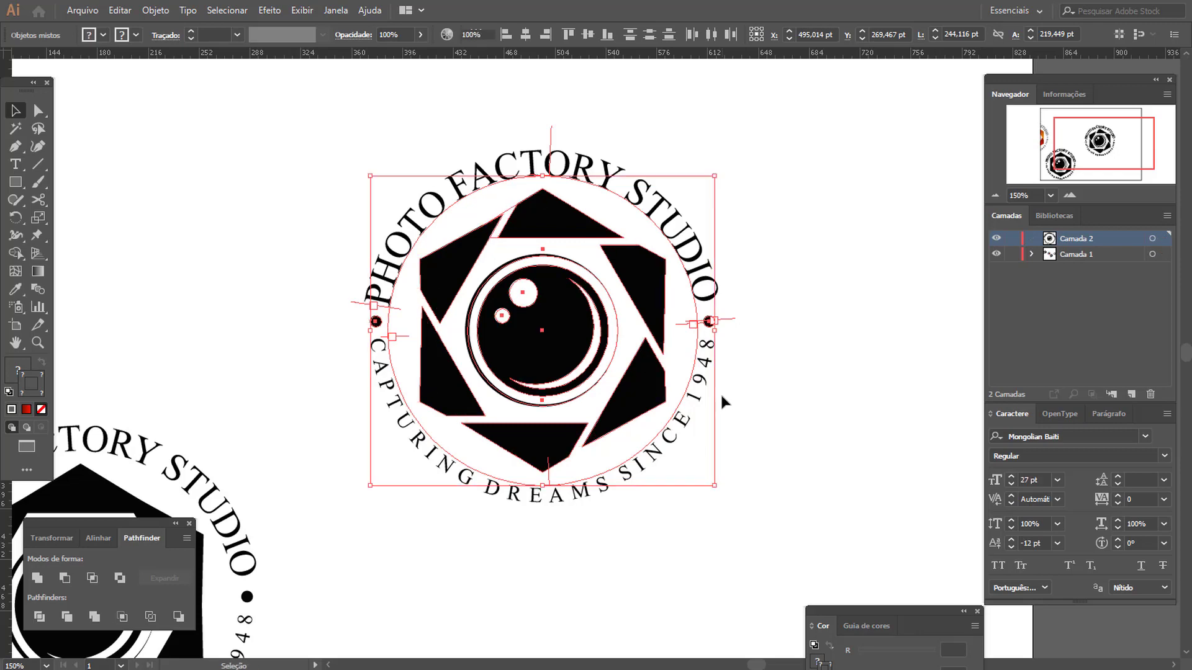
{"action": "key", "text": "ctrl+x"}
{"action": "key", "text": "ctrl+v"}
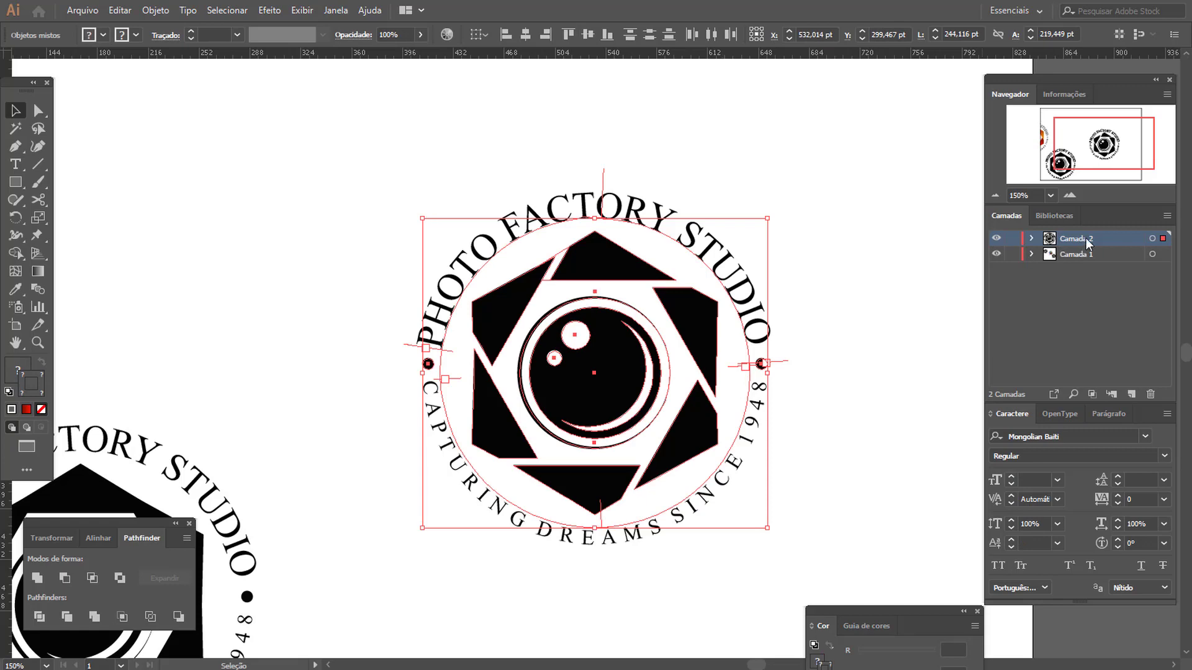
{"action": "left_click", "coordinate": [996, 255]}
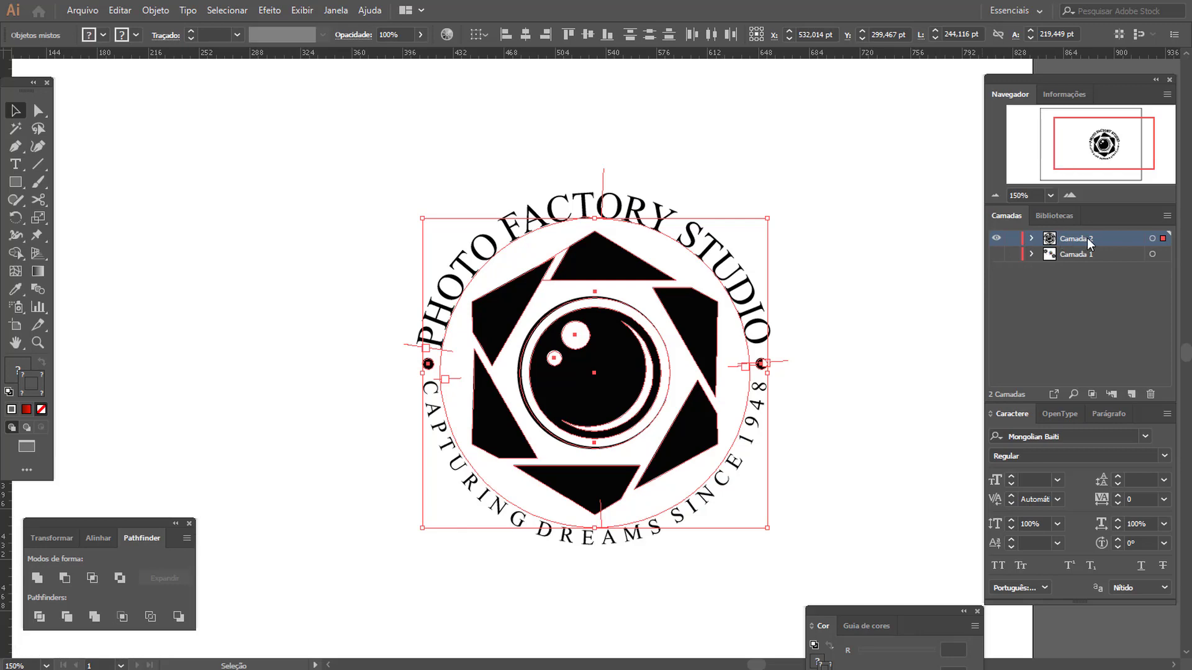
- Group all parts of the logo and shift the group toward the upper left on the artboard
{"action": "right_click", "coordinate": [601, 360]}
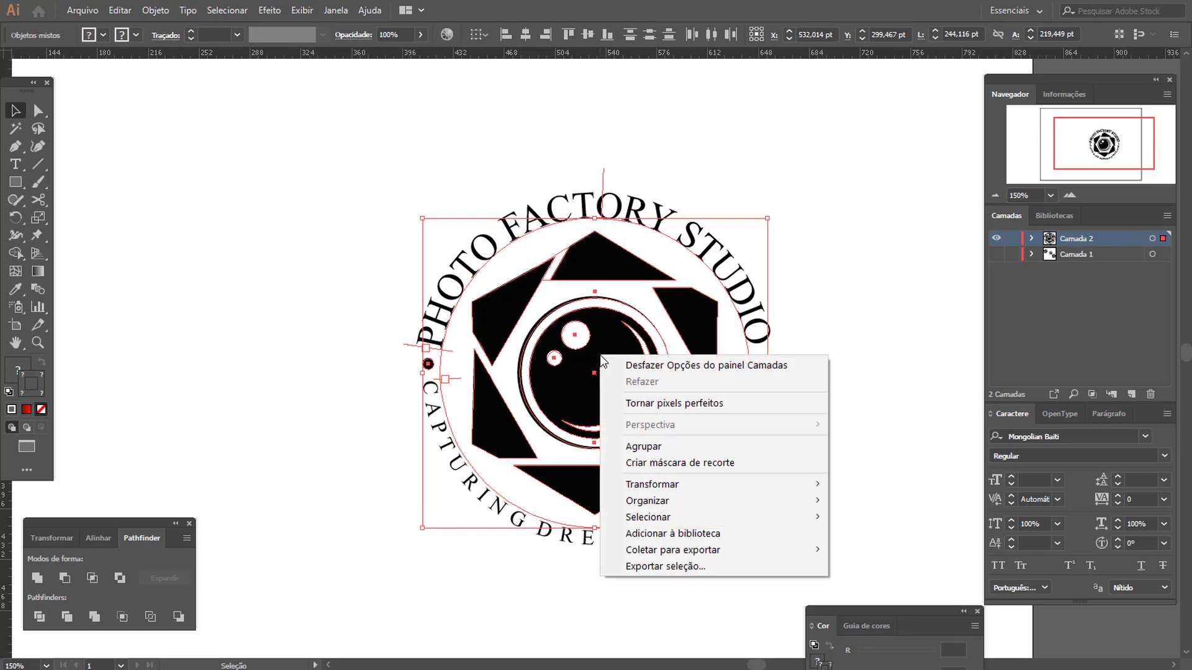
{"action": "left_click", "coordinate": [695, 448]}
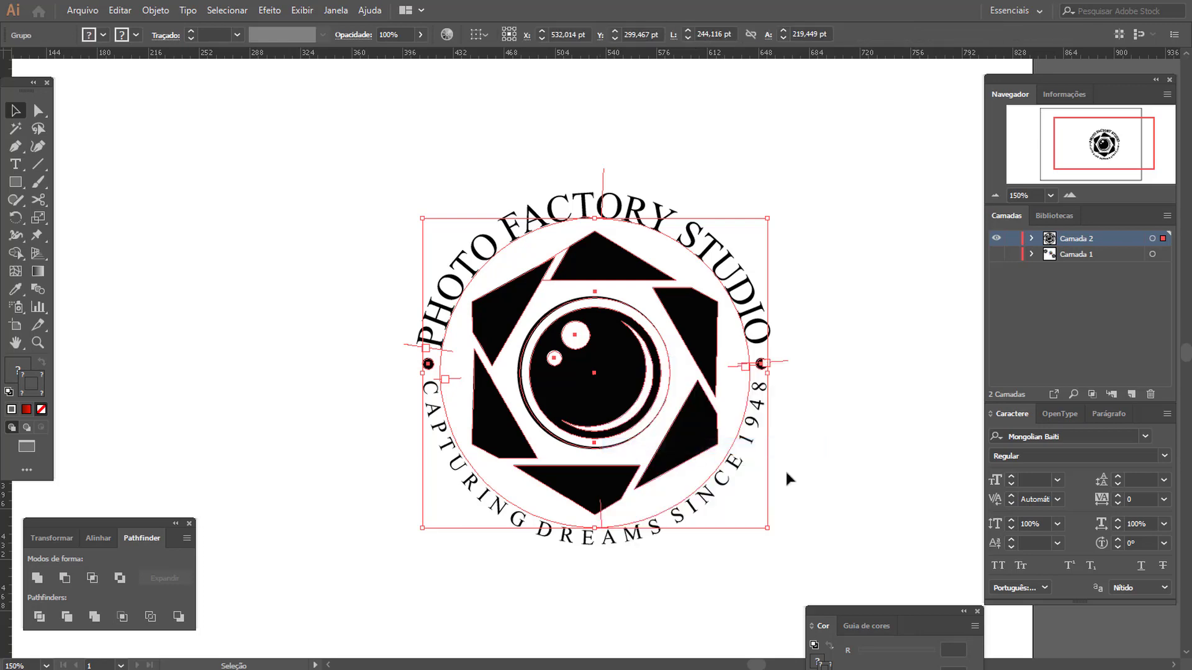
{"action": "left_click", "coordinate": [813, 370]}
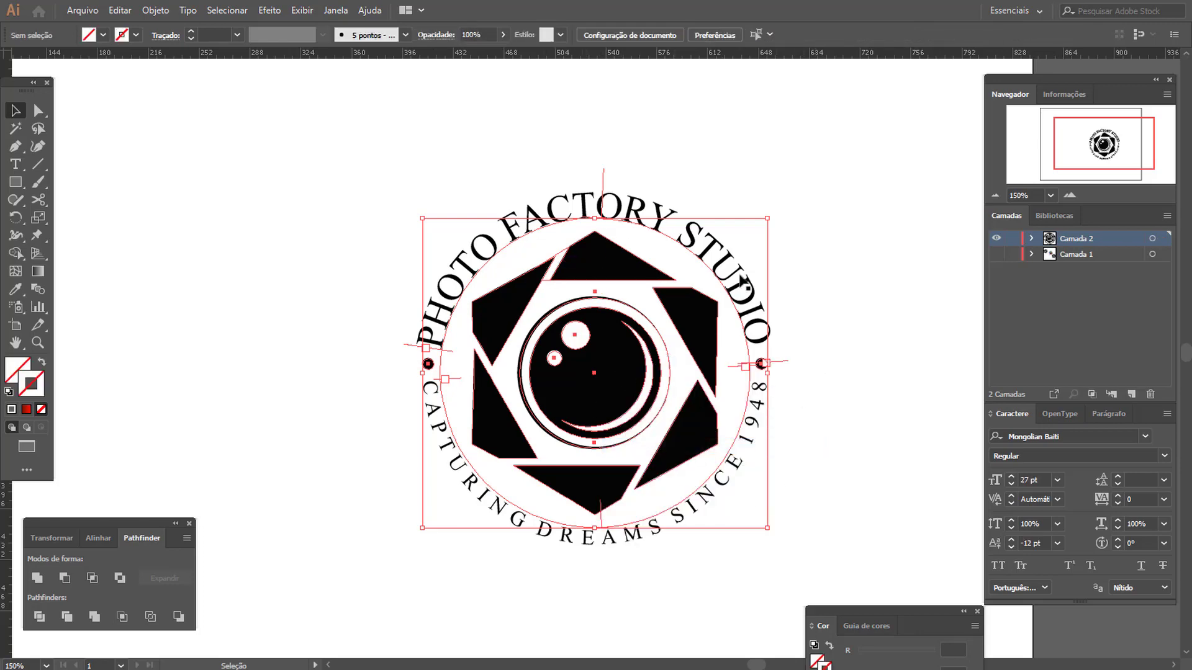
{"action": "left_click_drag", "start_coordinate": [758, 293], "coordinate": [773, 374]}
{"action": "left_click", "coordinate": [828, 331]}
{"action": "scroll", "coordinate": [828, 330], "scroll_direction": "up", "scroll_amount": 1}
{"action": "scroll", "coordinate": [828, 330], "scroll_direction": "left", "scroll_amount": 1}
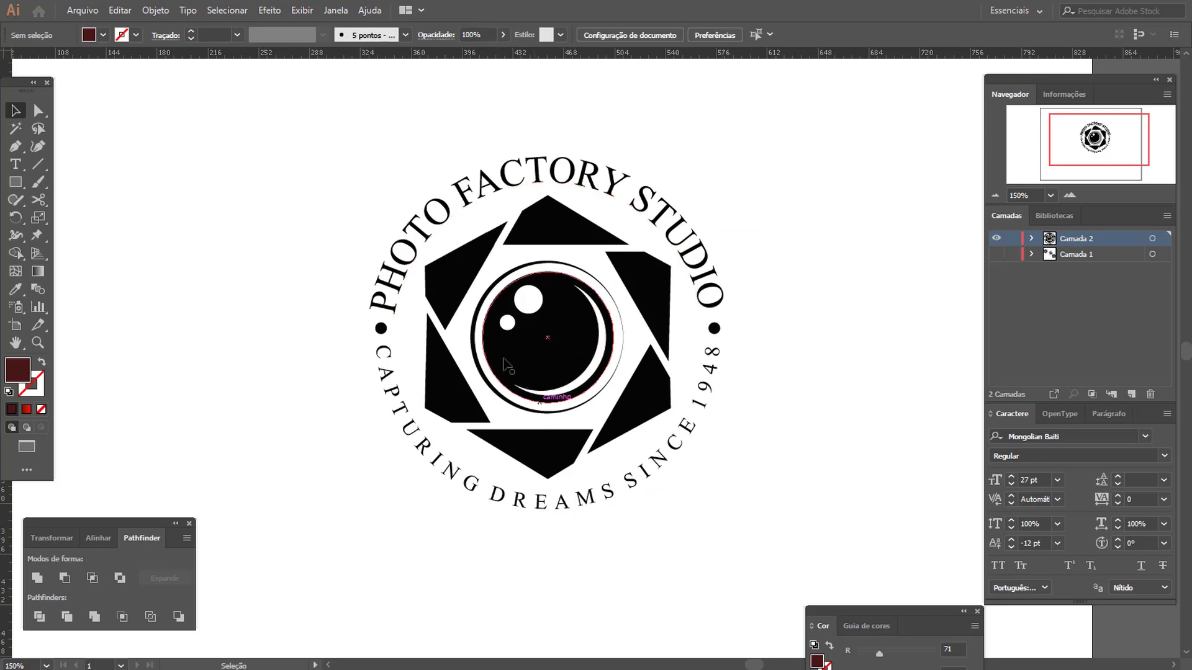
- Ungroup the logo so that its parts can be selected separately
{"action": "left_click", "coordinate": [489, 390]}
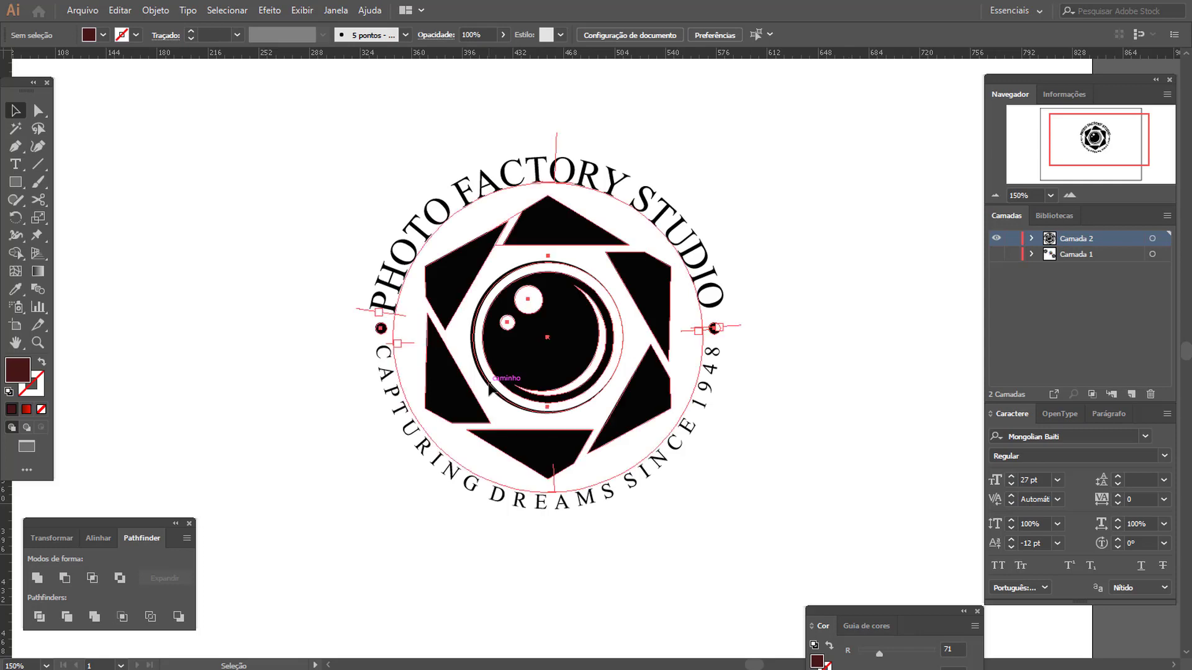
{"action": "right_click", "coordinate": [550, 341]}
{"action": "left_click", "coordinate": [601, 467]}
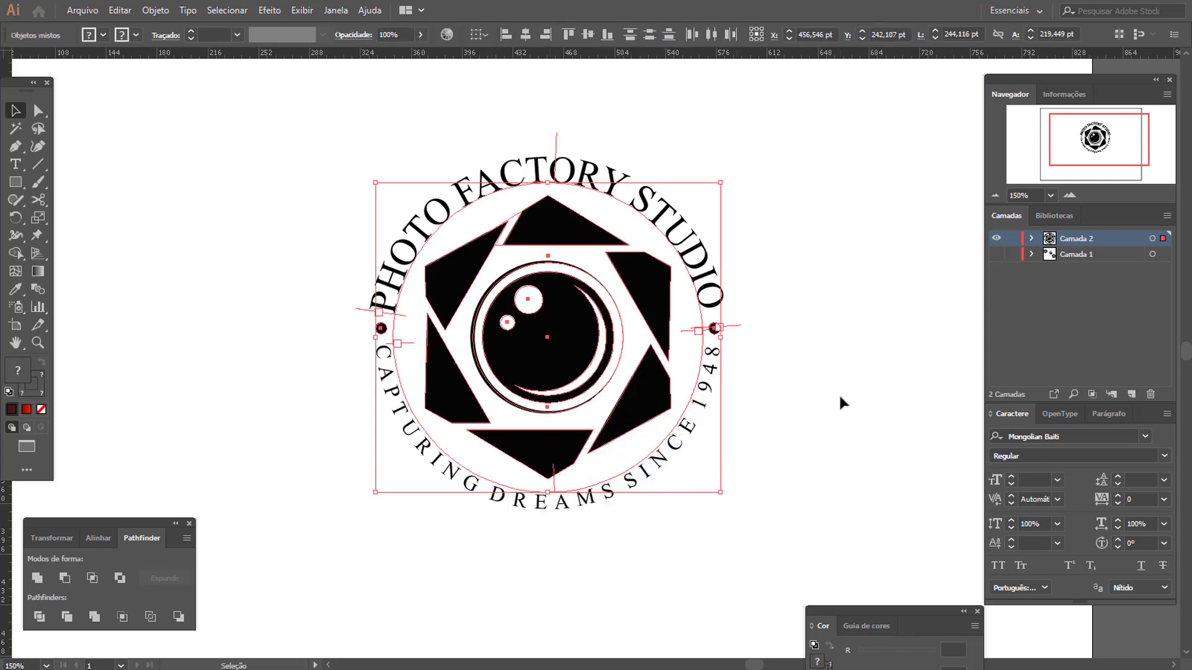
{"action": "left_click", "coordinate": [839, 397]}
- Check the stroke colour and weight of the thin tapered ring around the lens
{"action": "left_click", "coordinate": [520, 411]}
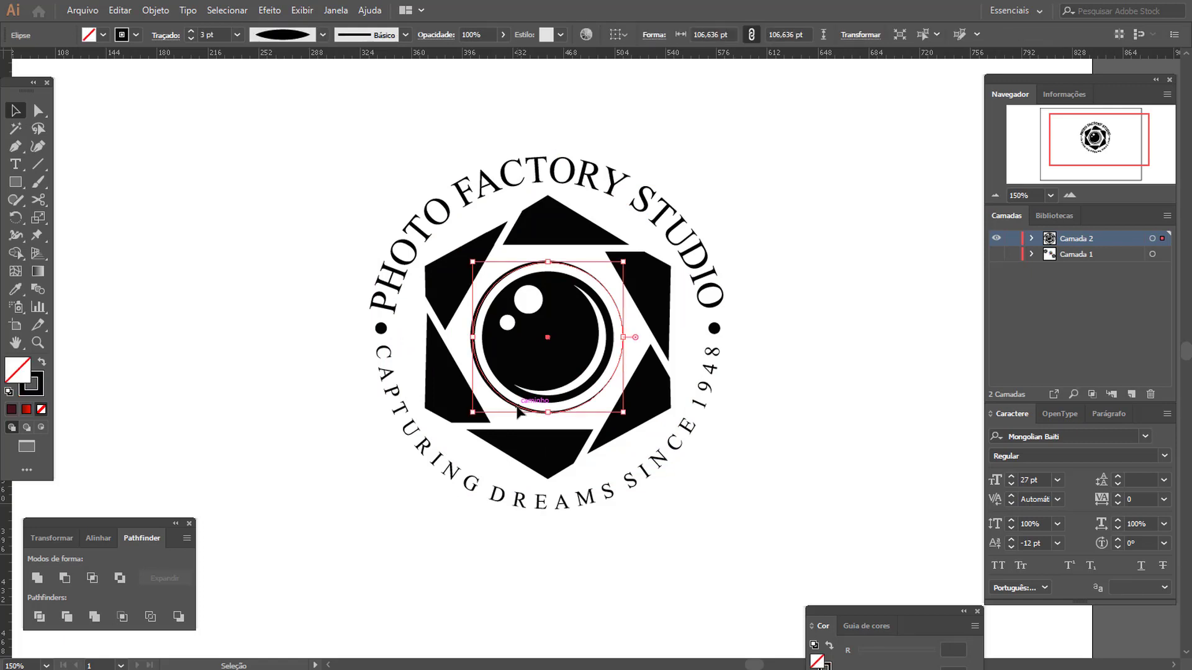
{"action": "left_click", "coordinate": [39, 386]}
{"action": "left_click", "coordinate": [305, 233]}
- Move the whole logo to the upper-left area of the artboard and paste a copy of it
{"action": "left_click_drag", "start_coordinate": [325, 119], "coordinate": [809, 555]}
{"action": "left_click_drag", "start_coordinate": [653, 405], "coordinate": [391, 329]}
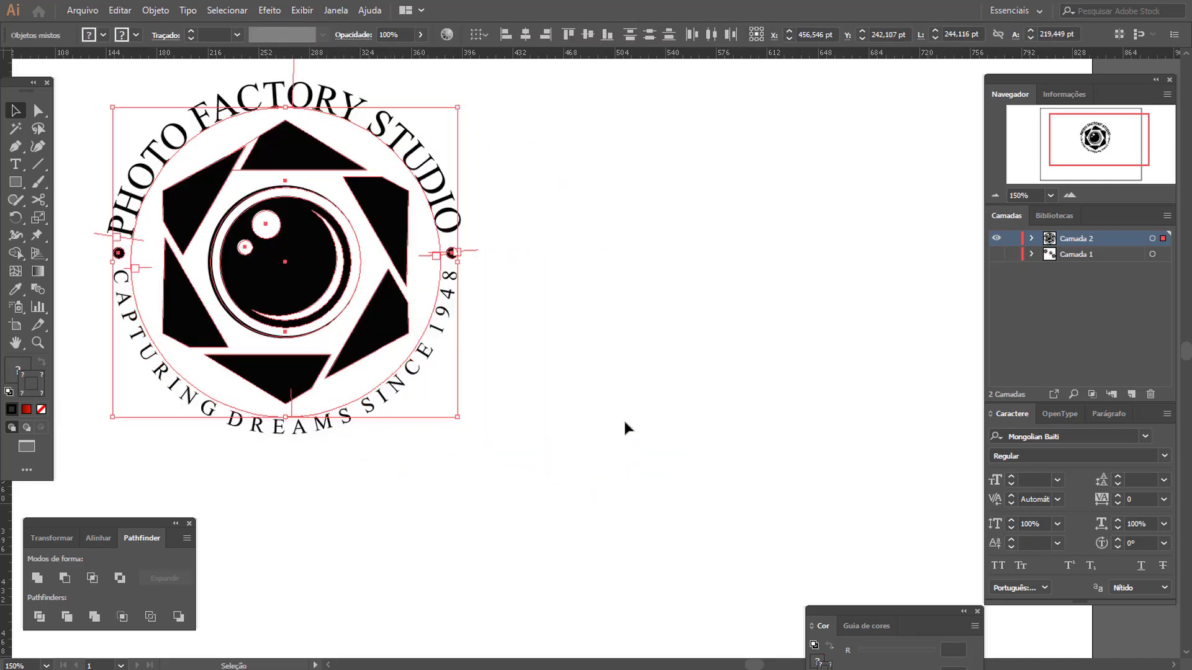
{"action": "key", "text": "ctrl+c"}
{"action": "key", "text": "ctrl+v"}
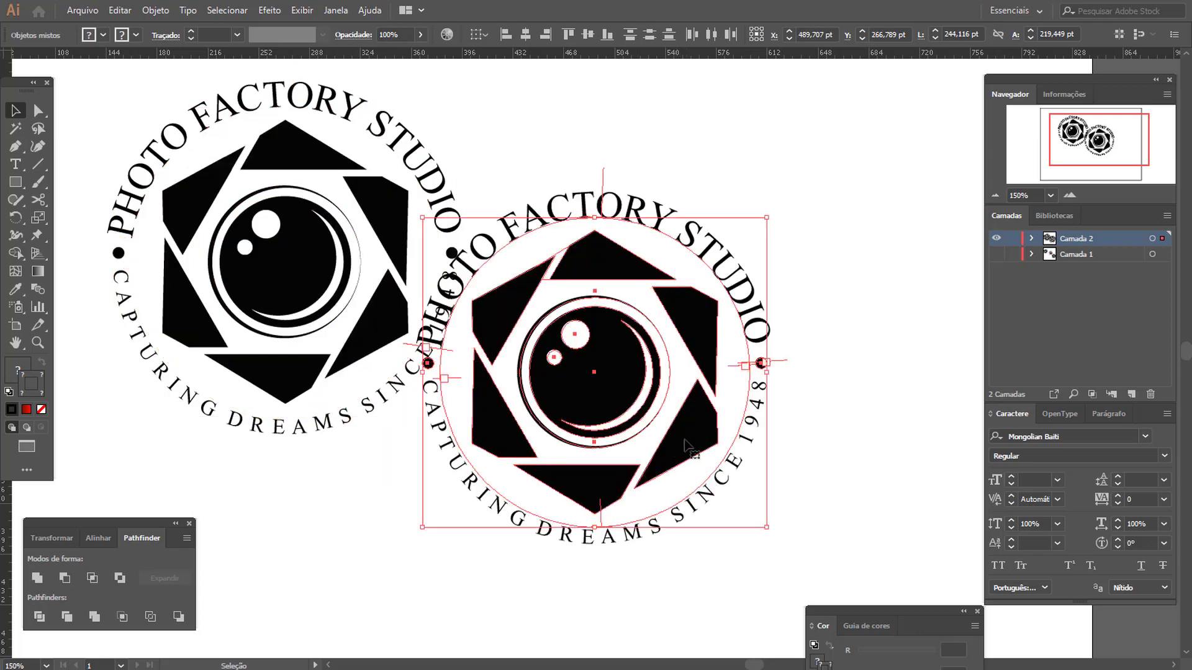
- Place the copy beside the original and scale it down to about a third of its size
{"action": "left_click_drag", "start_coordinate": [685, 453], "coordinate": [771, 457]}
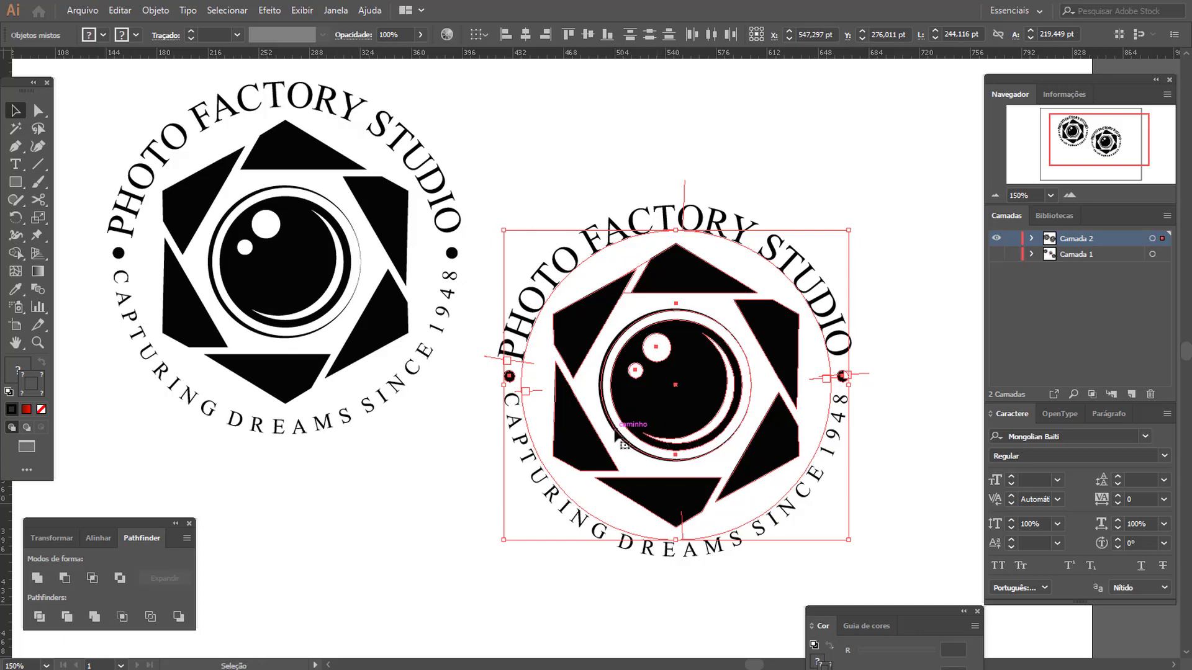
{"action": "left_click_drag", "start_coordinate": [849, 540], "coordinate": [628, 335]}
{"action": "left_click", "coordinate": [721, 372]}
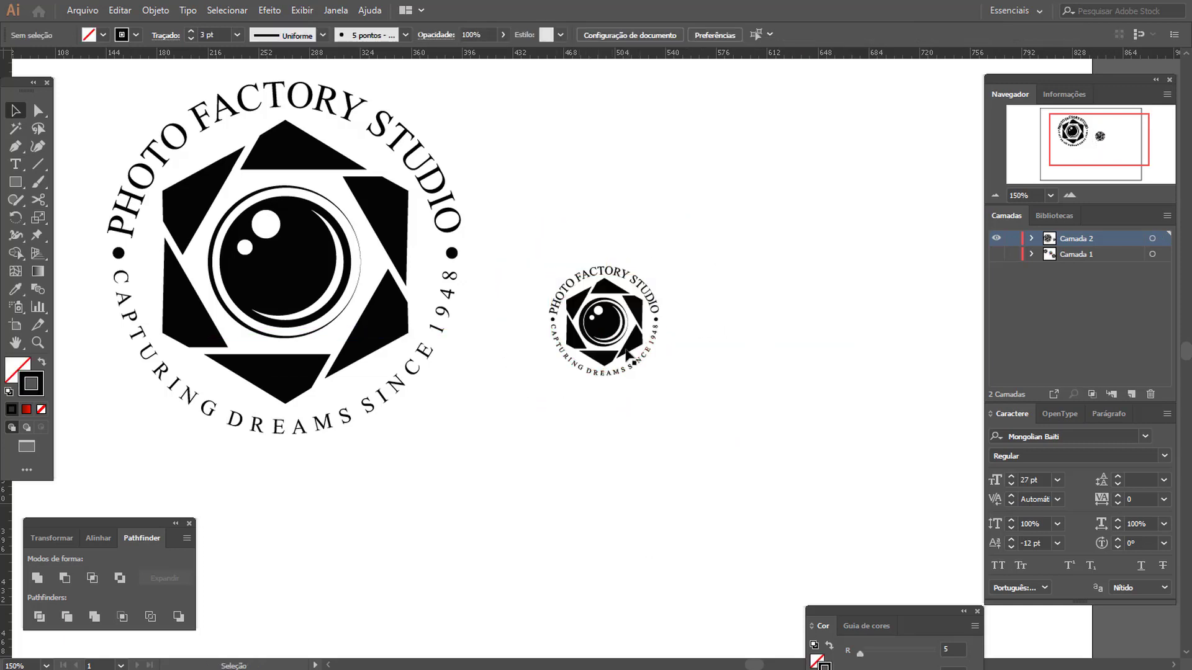
- Compare the stroke weight of the lens's outer ring on the small copy with that on the original logo
{"action": "left_click", "coordinate": [1070, 196]}
{"action": "key", "text": "ctrl+plus"}
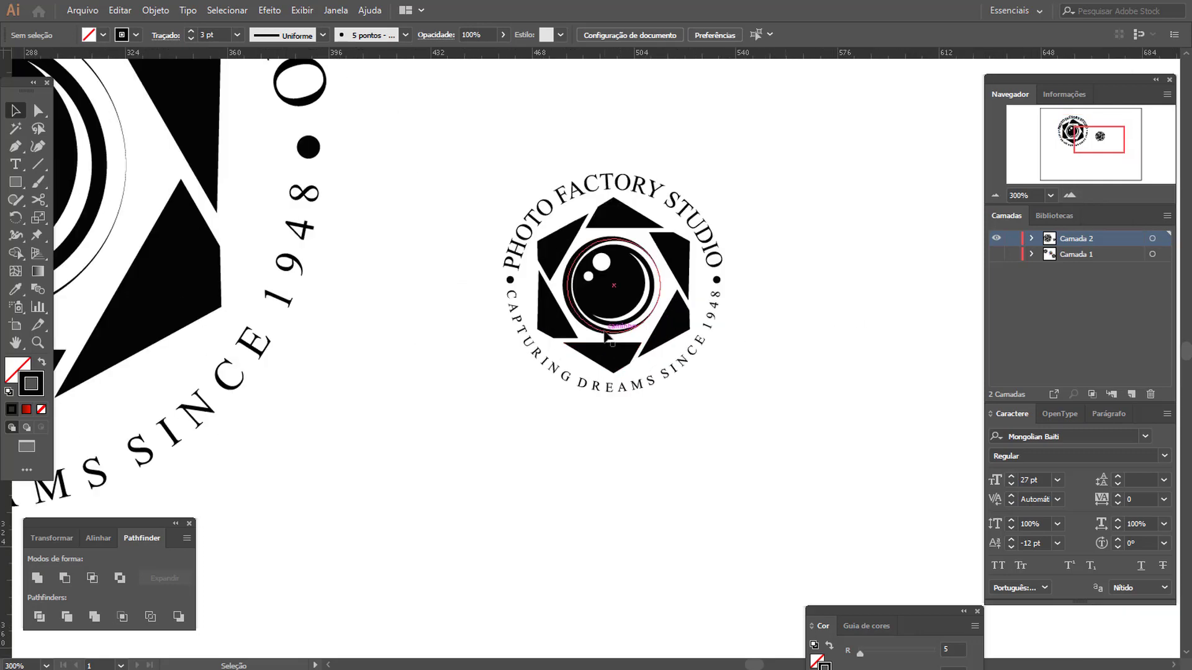
{"action": "left_click", "coordinate": [605, 333]}
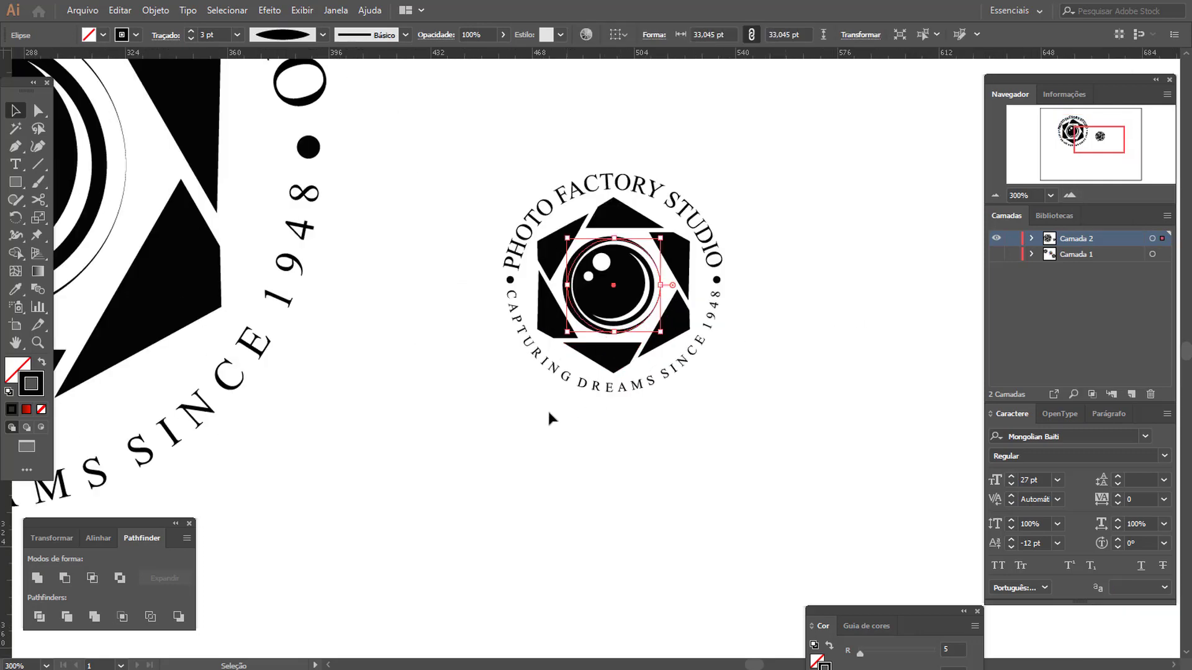
{"action": "left_click", "coordinate": [211, 35]}
{"action": "left_click", "coordinate": [401, 284]}
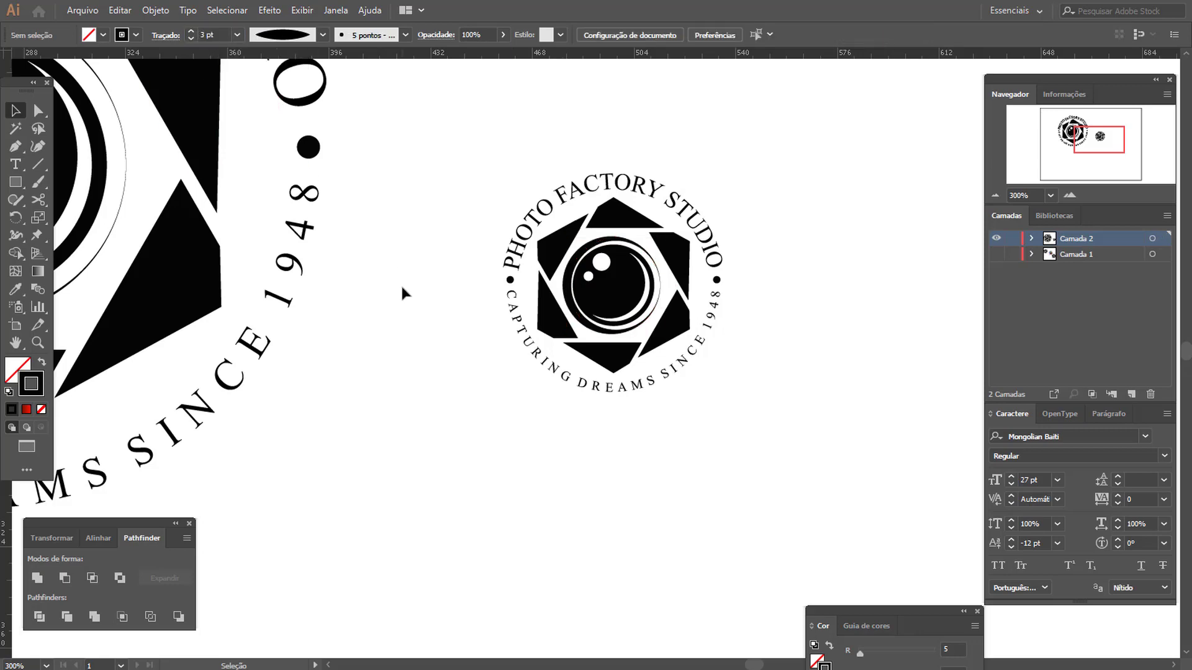
{"action": "scroll", "coordinate": [400, 310], "scroll_direction": "left", "scroll_amount": 10}
{"action": "scroll", "coordinate": [400, 335], "scroll_direction": "up", "scroll_amount": 2}
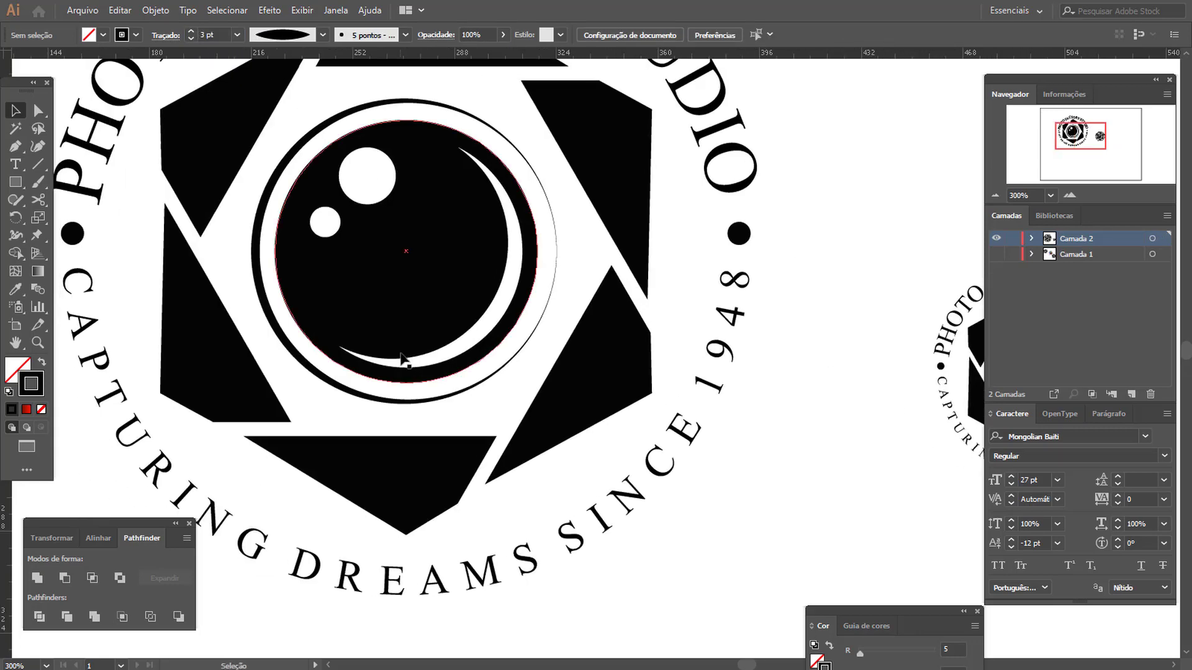
{"action": "left_click", "coordinate": [426, 402]}
{"action": "left_click", "coordinate": [204, 35]}
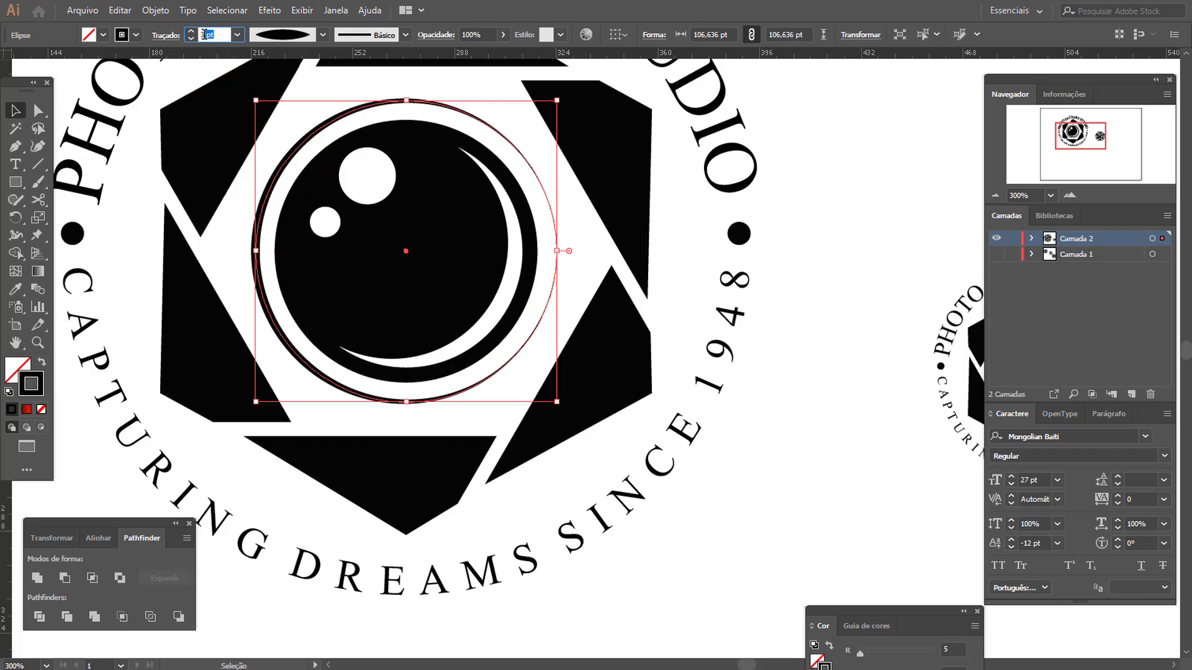
{"action": "left_click", "coordinate": [841, 415]}
{"action": "left_click_drag", "start_coordinate": [840, 415], "coordinate": [538, 361]}
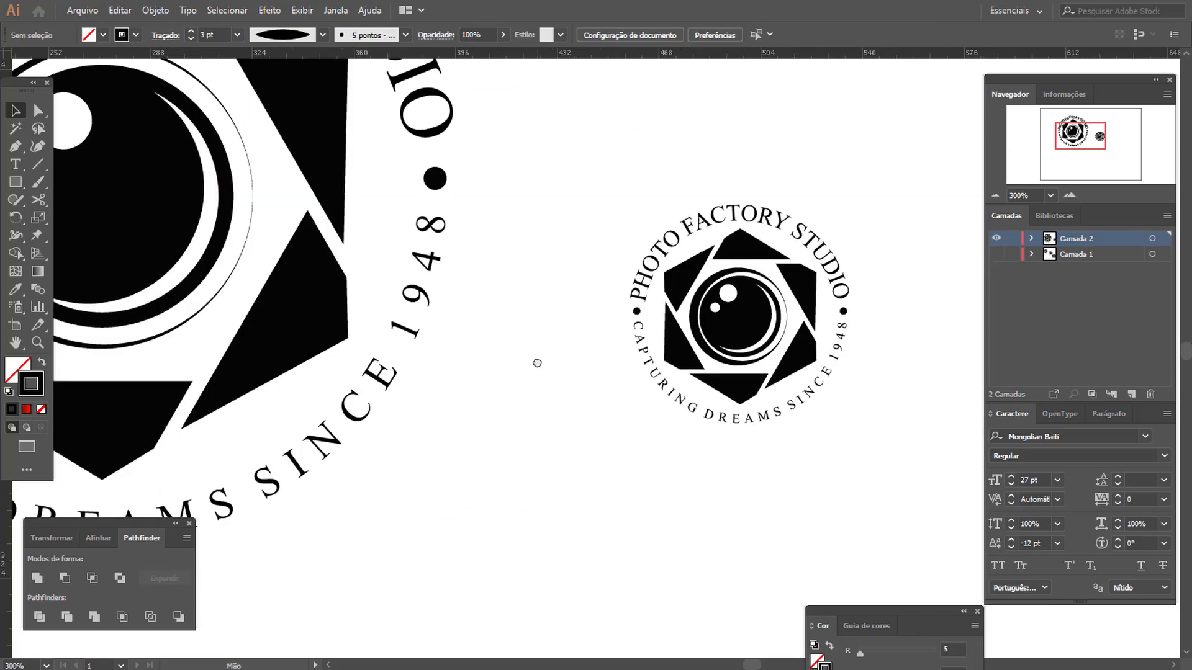
{"action": "left_click", "coordinate": [711, 356]}
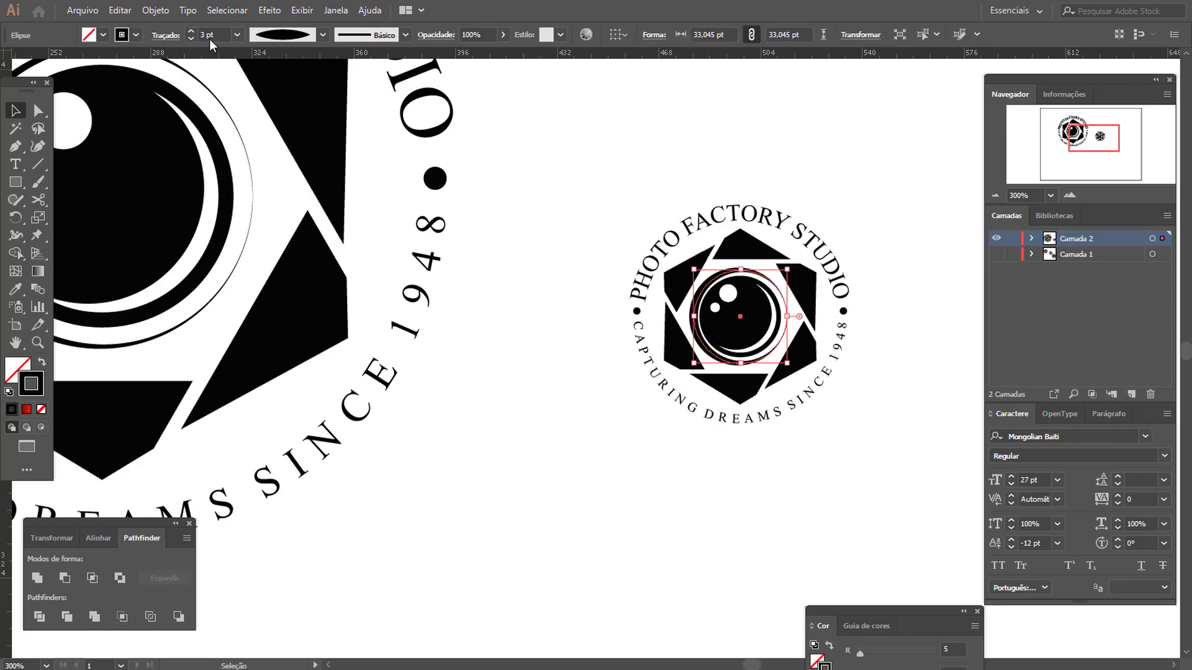
{"action": "left_click", "coordinate": [594, 439]}
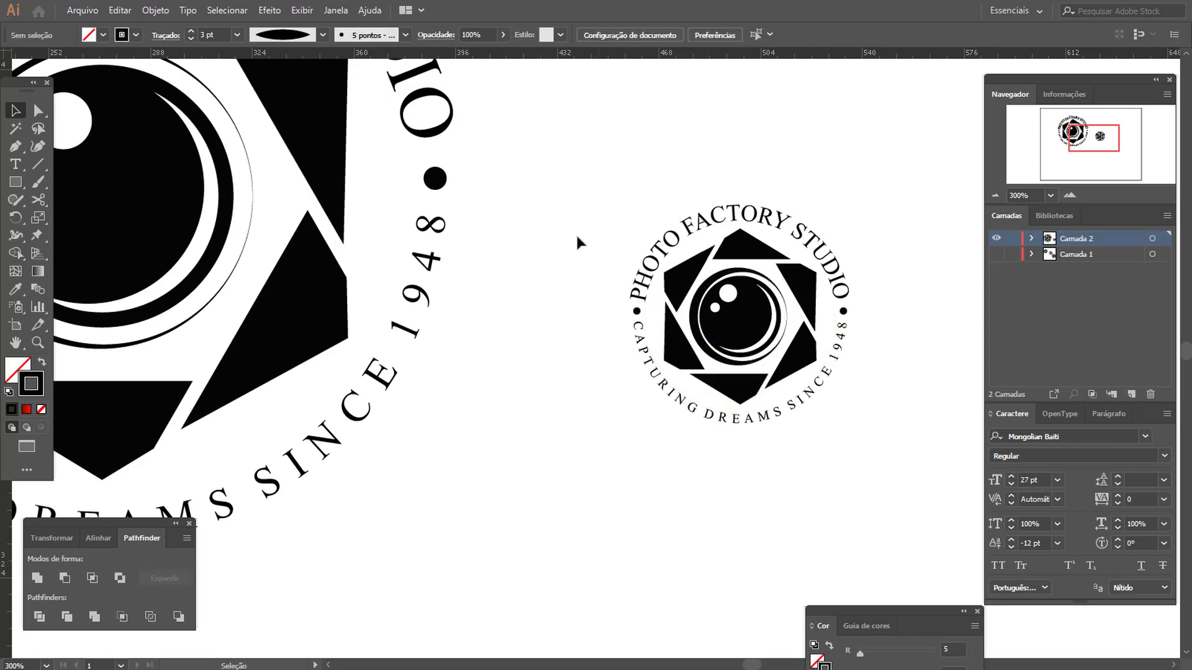
- Delete the scaled-down copy of the logo
{"action": "left_click", "coordinate": [995, 193]}
{"action": "left_click", "coordinate": [996, 194]}
{"action": "left_click_drag", "start_coordinate": [542, 242], "coordinate": [686, 446]}
{"action": "key", "text": "Delete"}
- Select the whole remaining logo and move it closer to the middle of the artboard's width
{"action": "left_click_drag", "start_coordinate": [584, 402], "coordinate": [670, 432]}
{"action": "left_click_drag", "start_coordinate": [180, 113], "coordinate": [648, 496]}
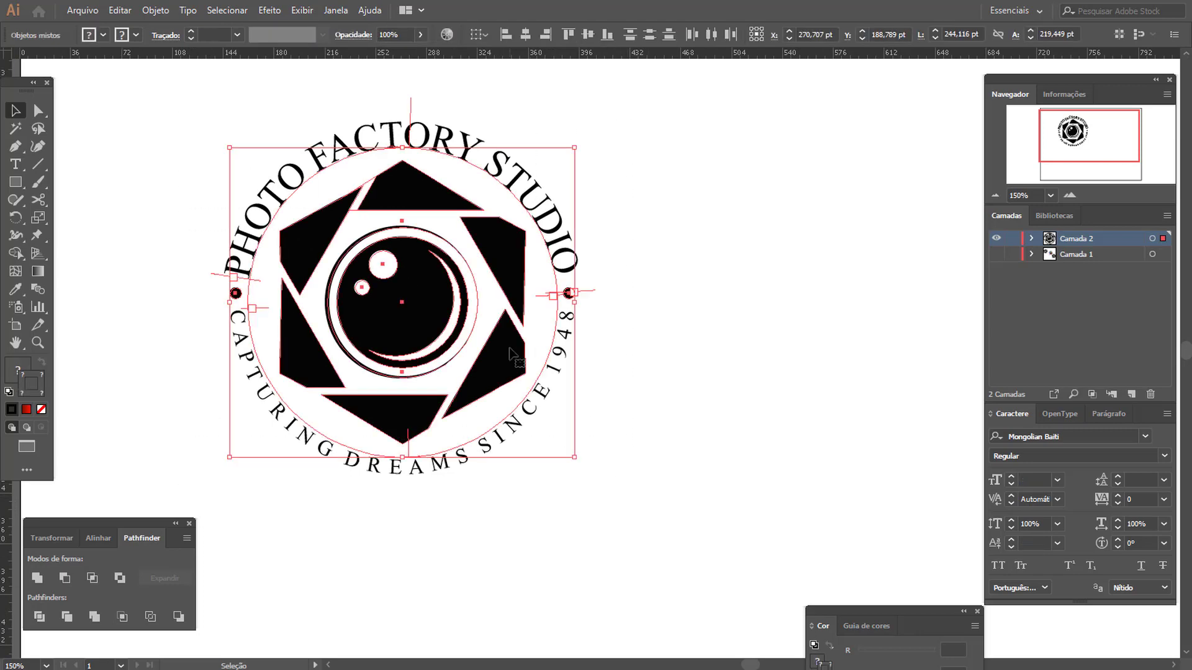
{"action": "left_click_drag", "start_coordinate": [506, 336], "coordinate": [655, 371]}
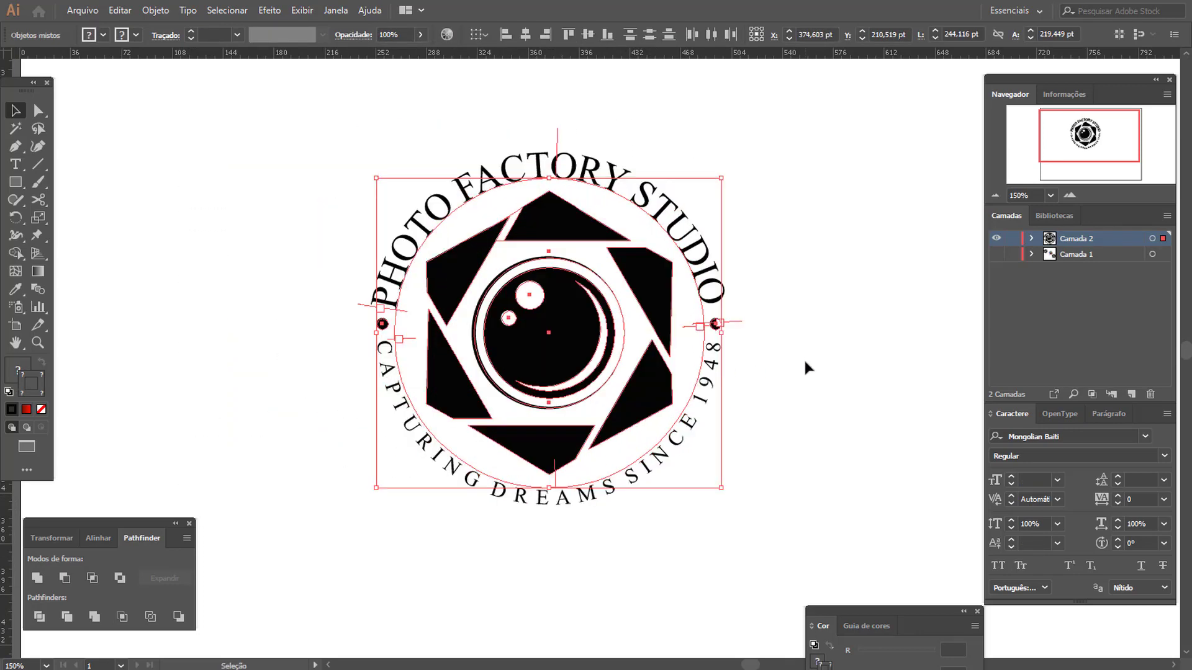
{"action": "left_click", "coordinate": [805, 365]}
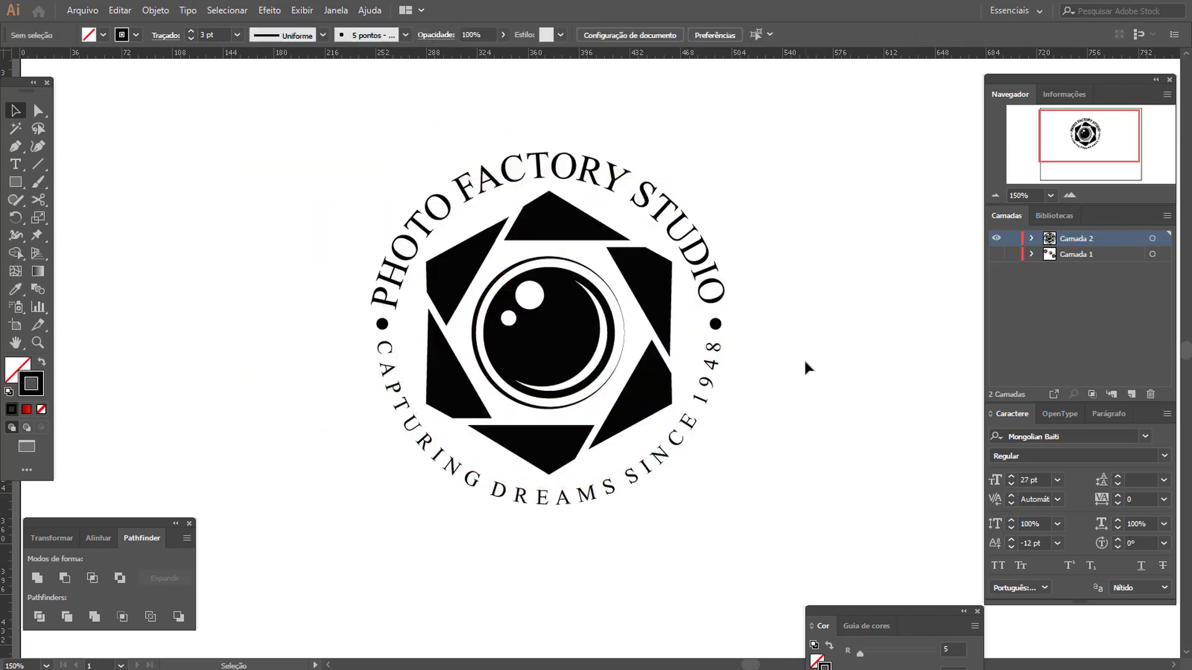
- Expand the appearance of the lens's brush-stroked outer ring so it becomes a black filled shape
{"action": "left_click", "coordinate": [541, 413]}
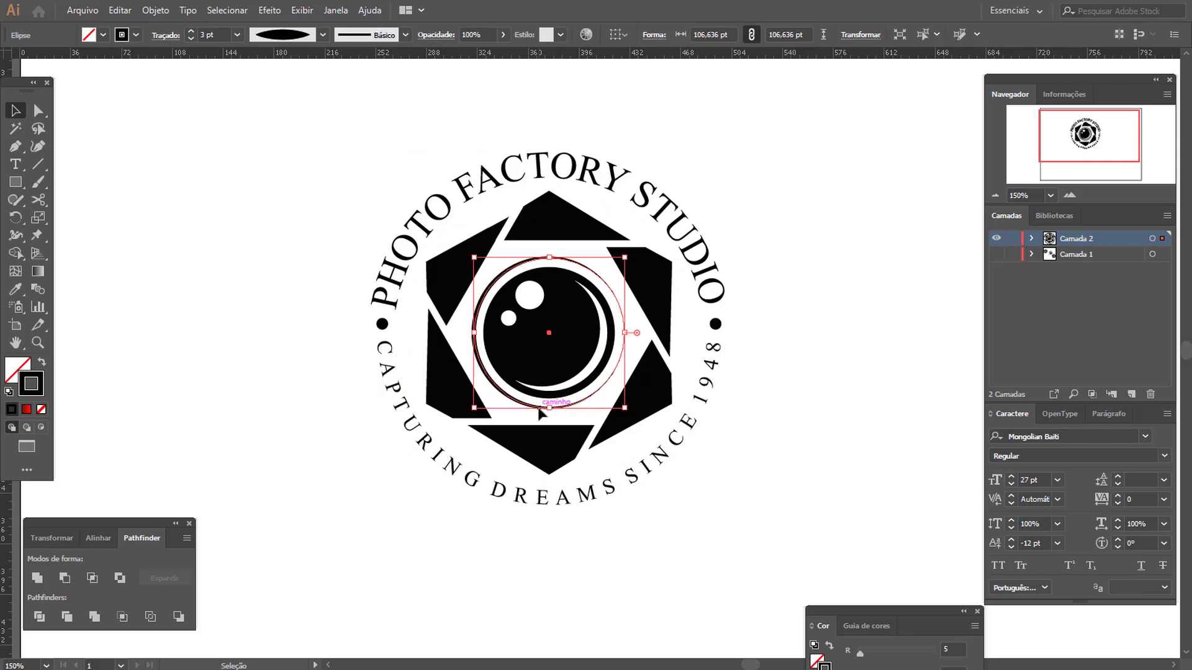
{"action": "left_click", "coordinate": [340, 337]}
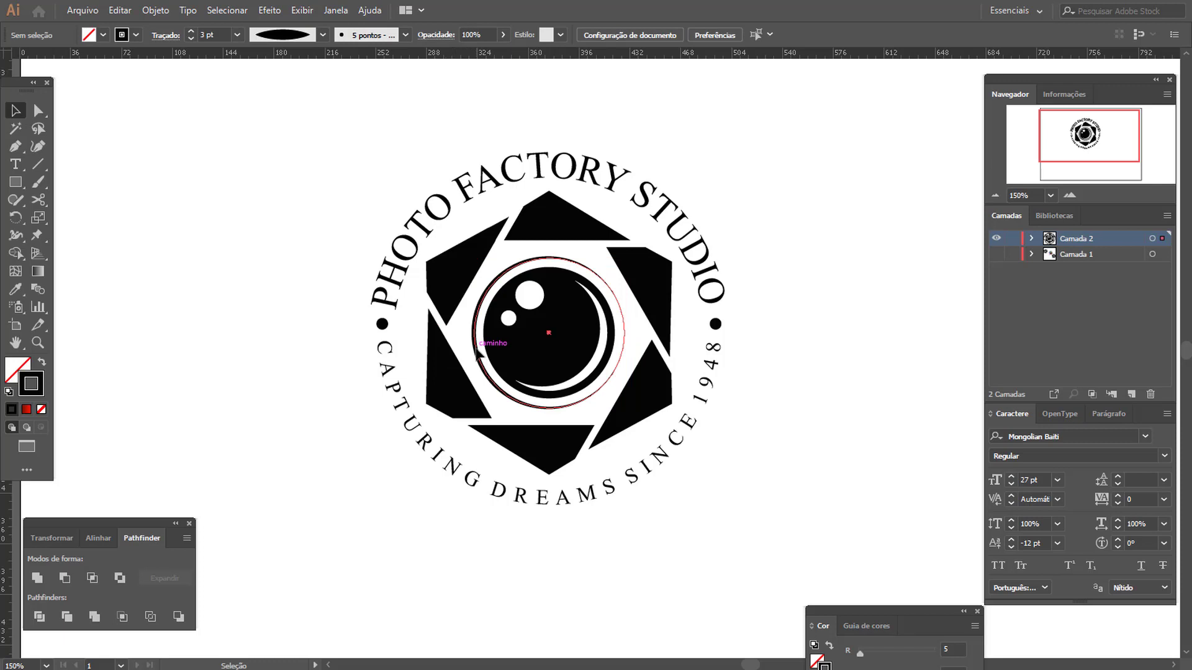
{"action": "left_click", "coordinate": [476, 350]}
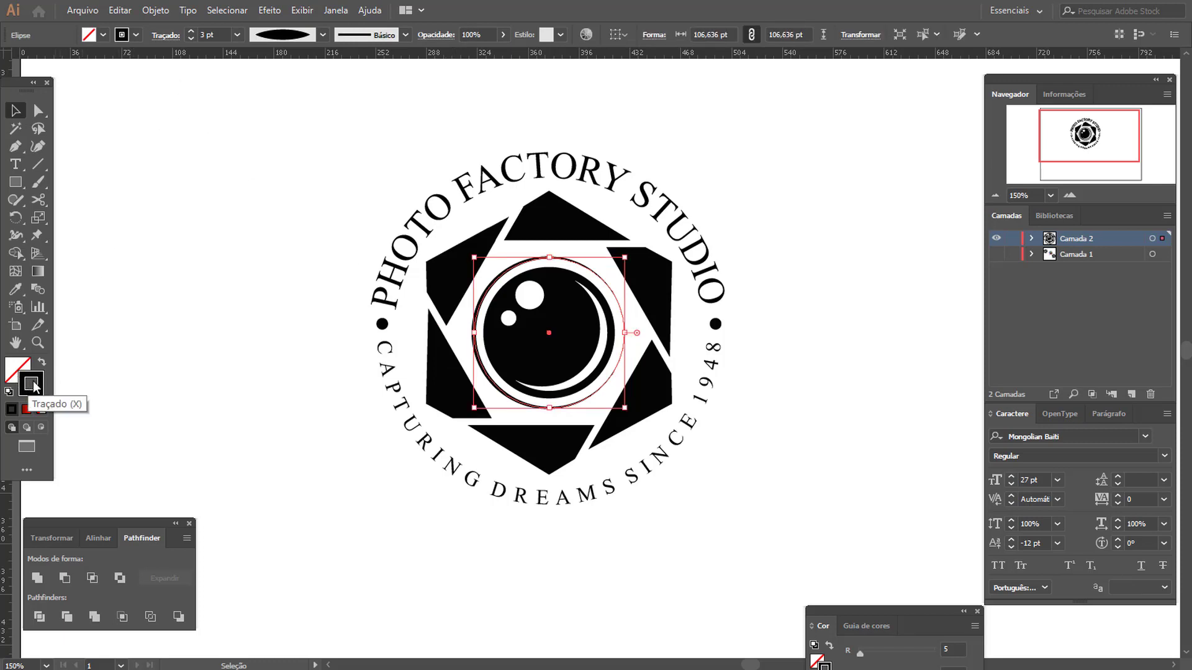
{"action": "left_click", "coordinate": [155, 10]}
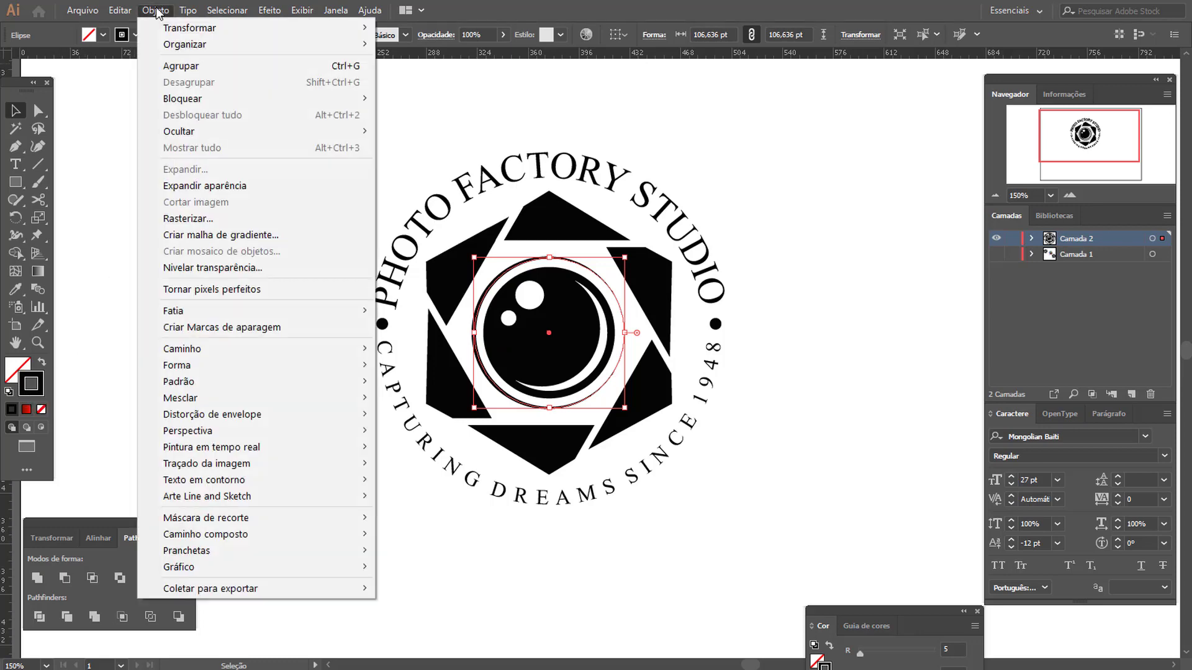
{"action": "left_click", "coordinate": [205, 185]}
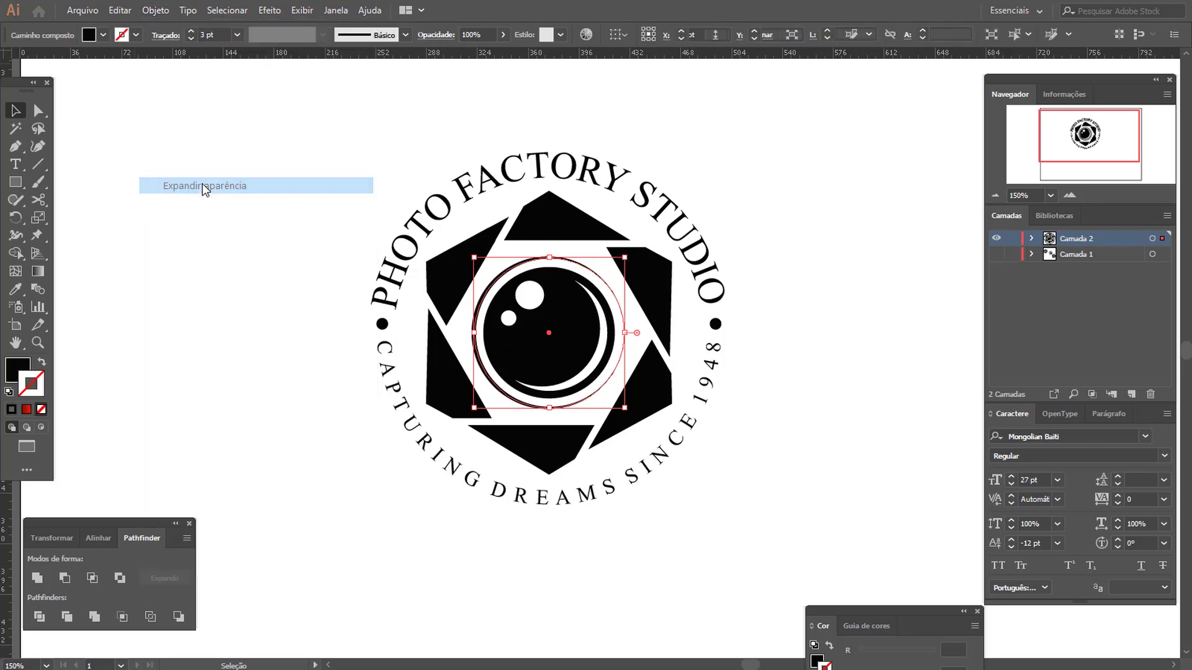
{"action": "left_click", "coordinate": [17, 376]}
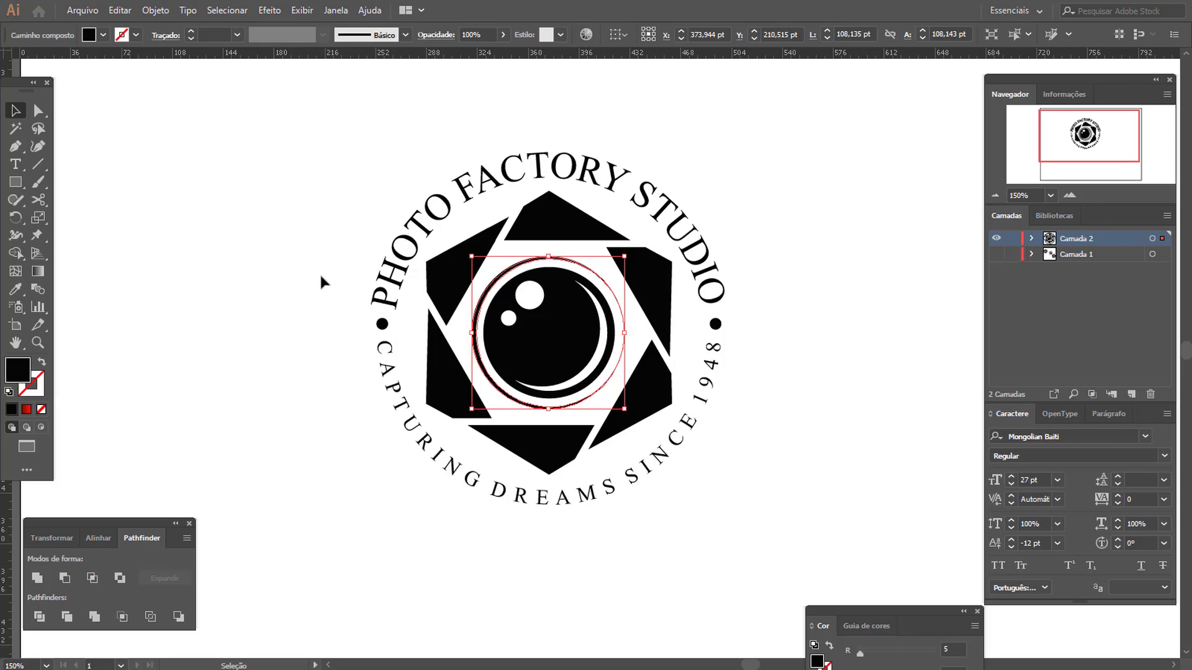
{"action": "left_click", "coordinate": [329, 204]}
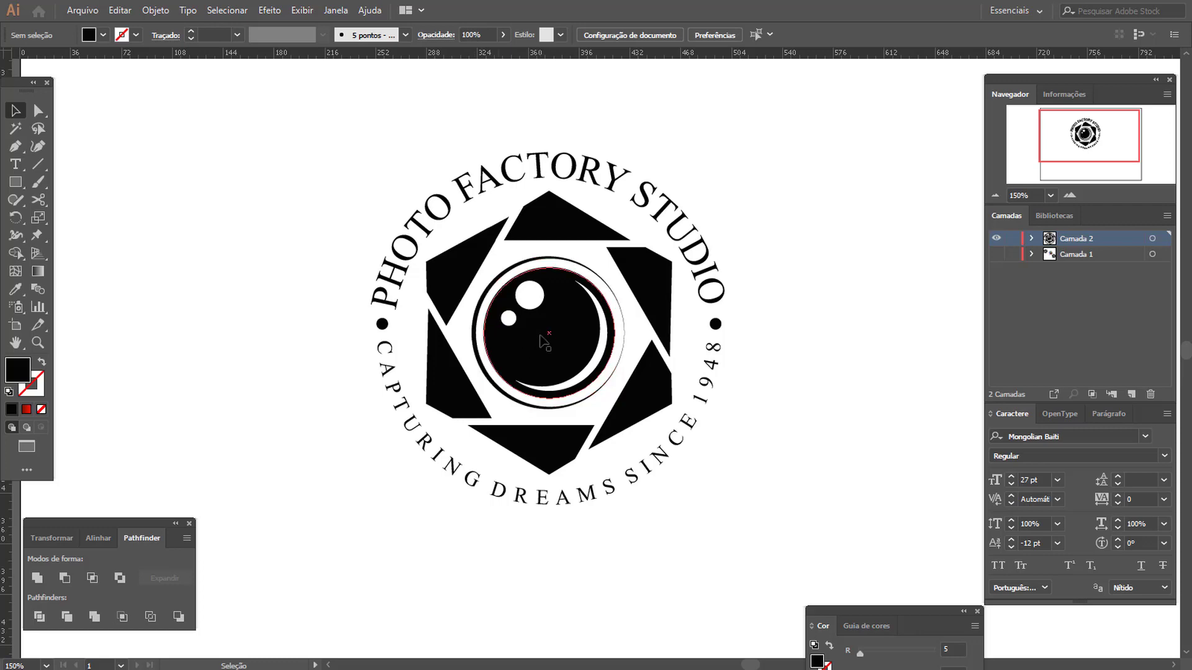
{"action": "left_click", "coordinate": [528, 295]}
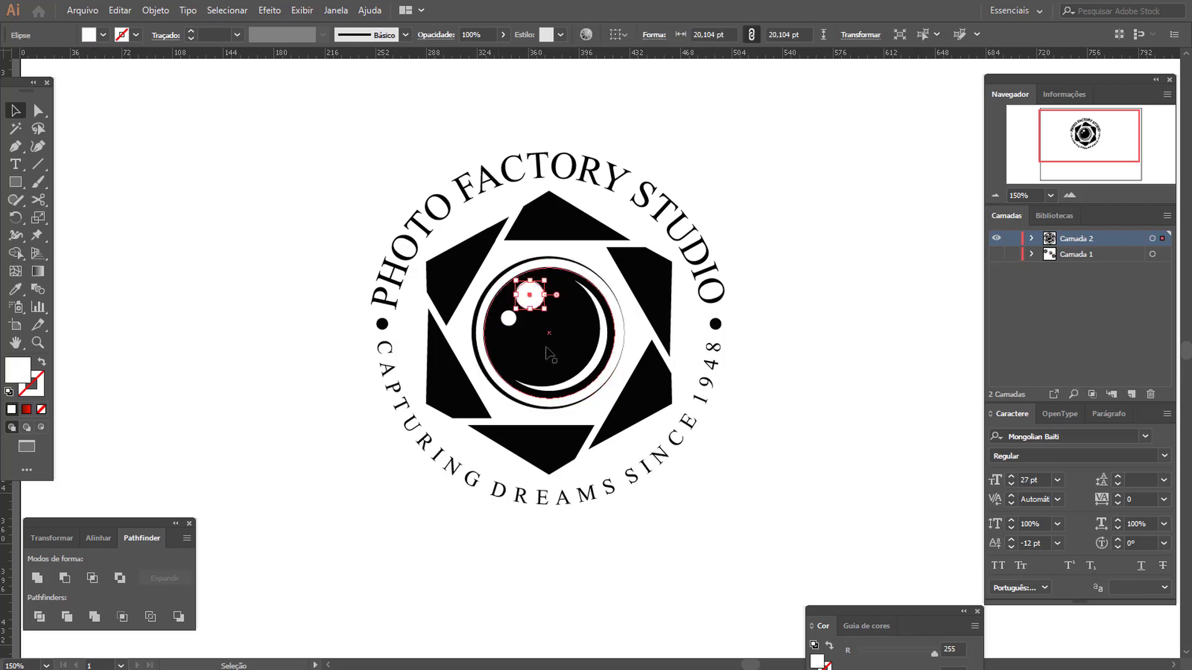
{"action": "left_click", "coordinate": [508, 320], "text": "shift"}
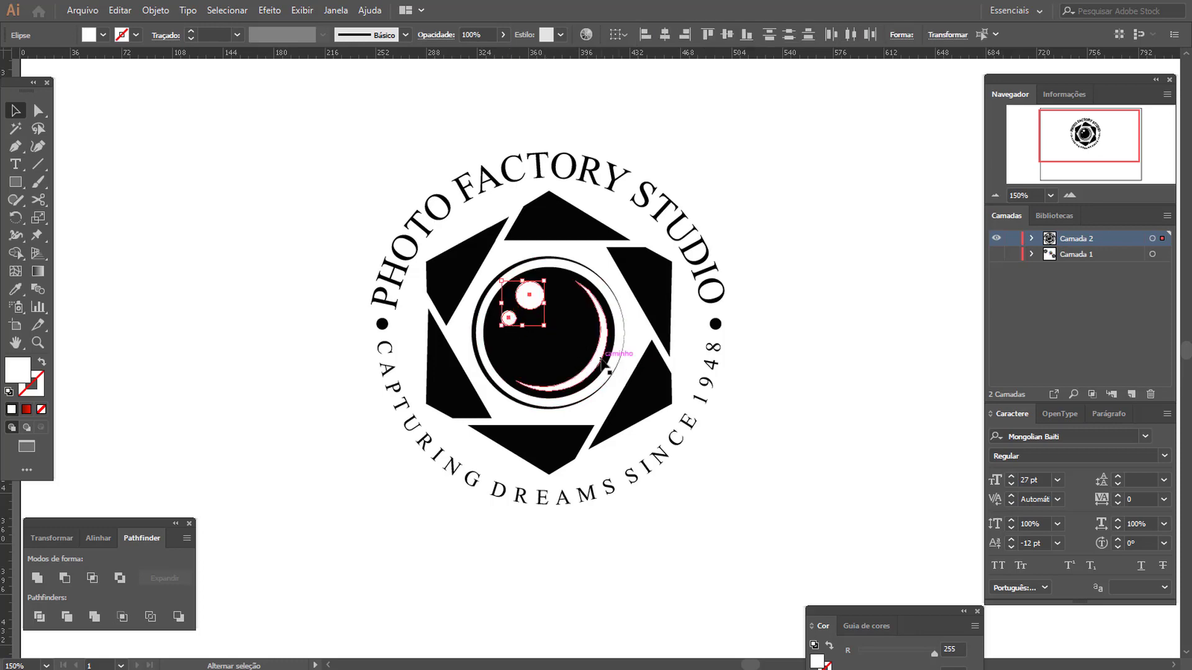
{"action": "left_click", "coordinate": [596, 363], "text": "shift"}
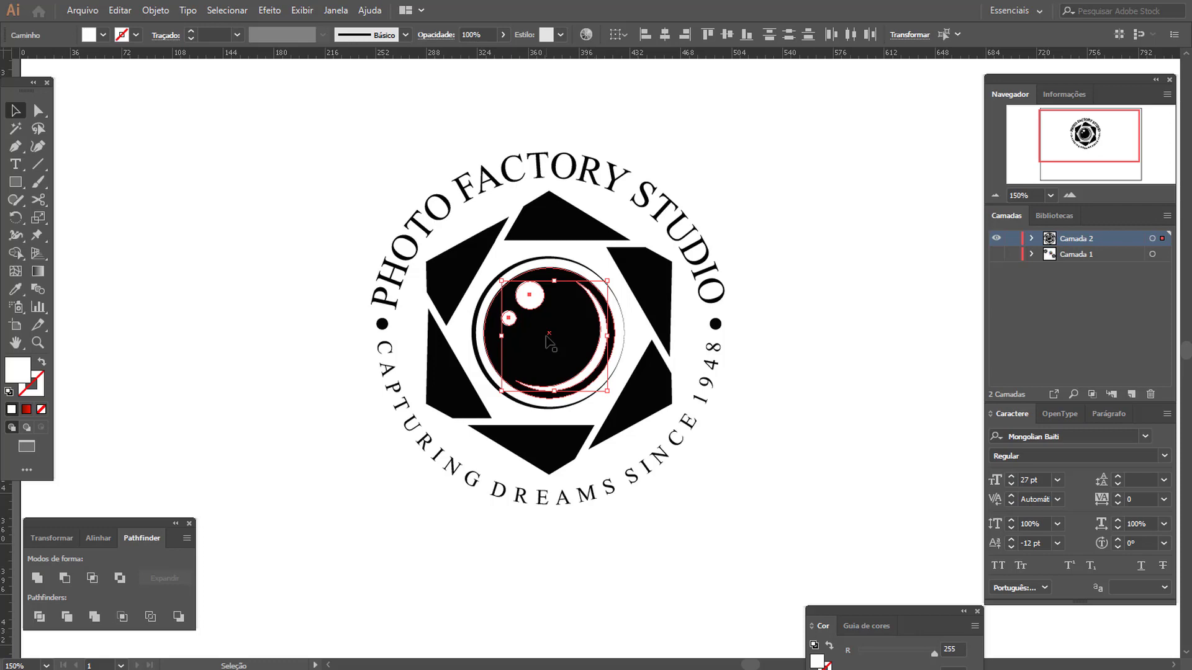
{"action": "left_click", "coordinate": [822, 333]}
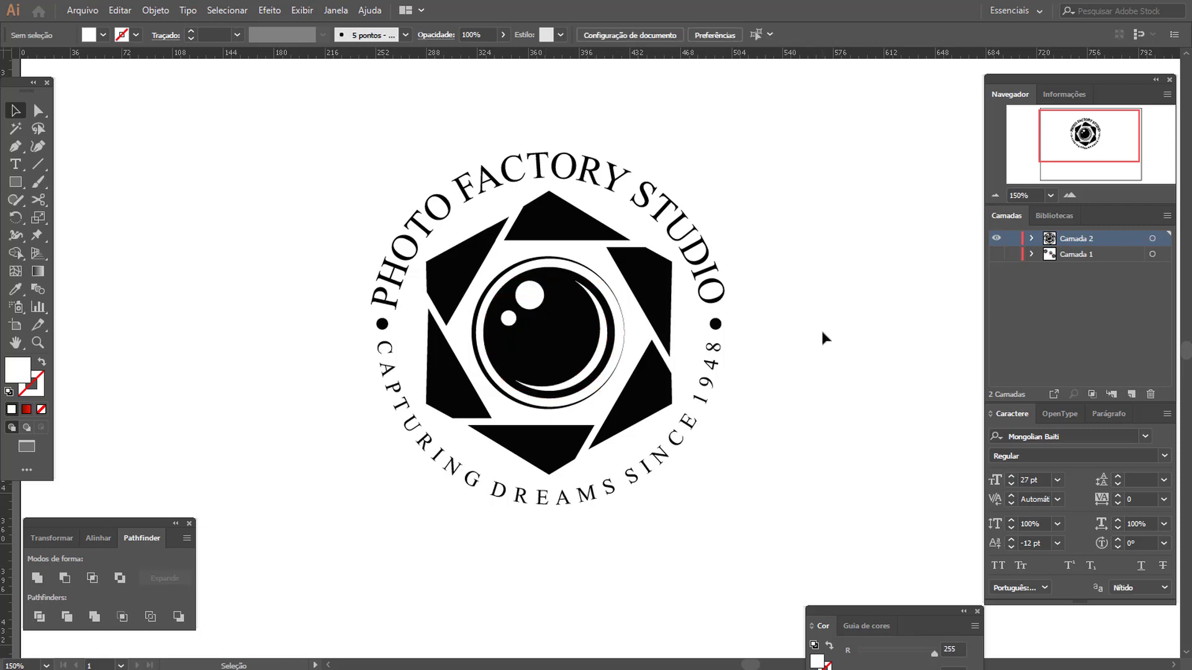
- Show Camada 1, make it the active layer and set the fill color to dark red #560505
{"action": "left_click", "coordinate": [995, 254]}
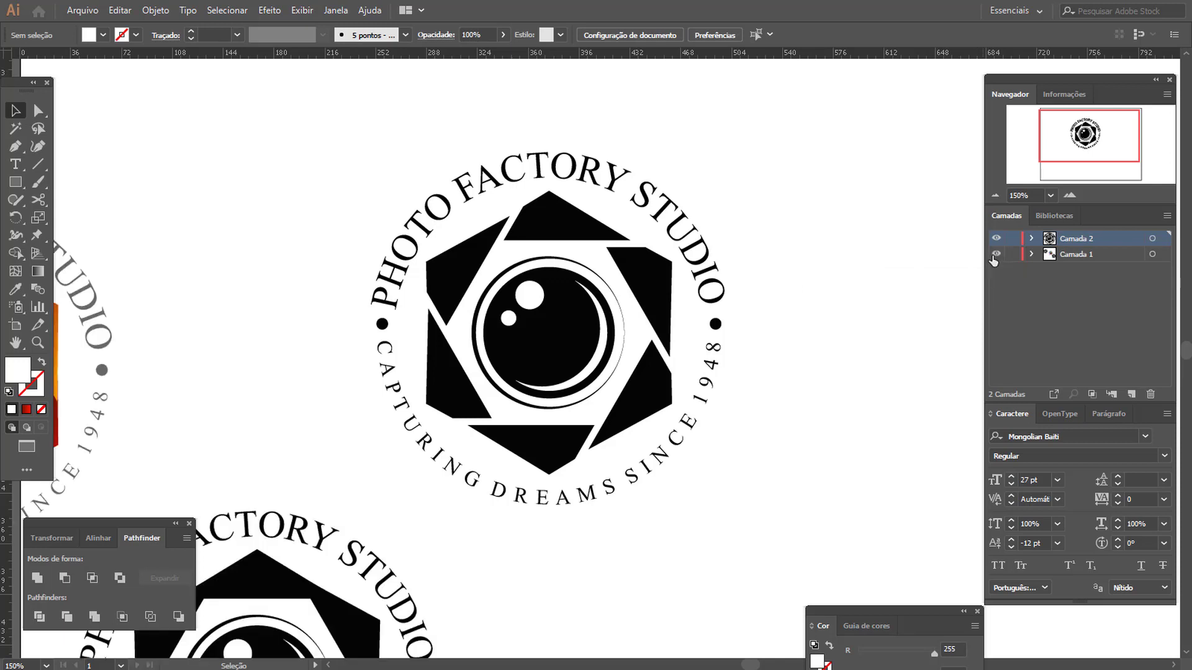
{"action": "left_click", "coordinate": [1112, 254]}
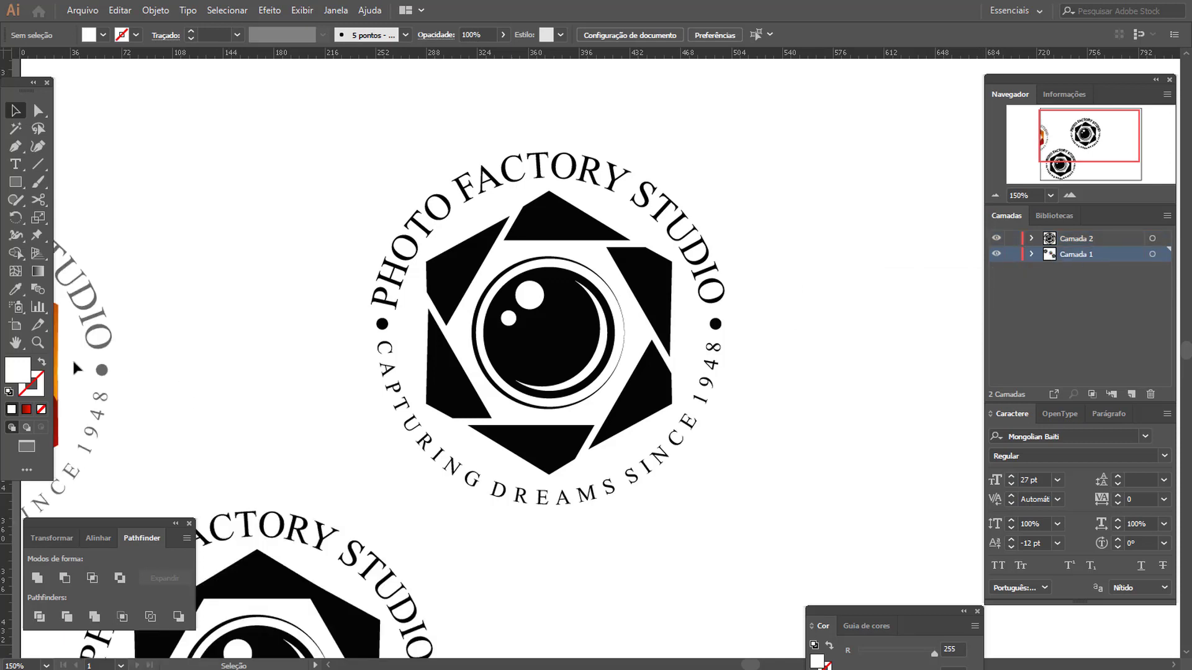
{"action": "double_click", "coordinate": [18, 375]}
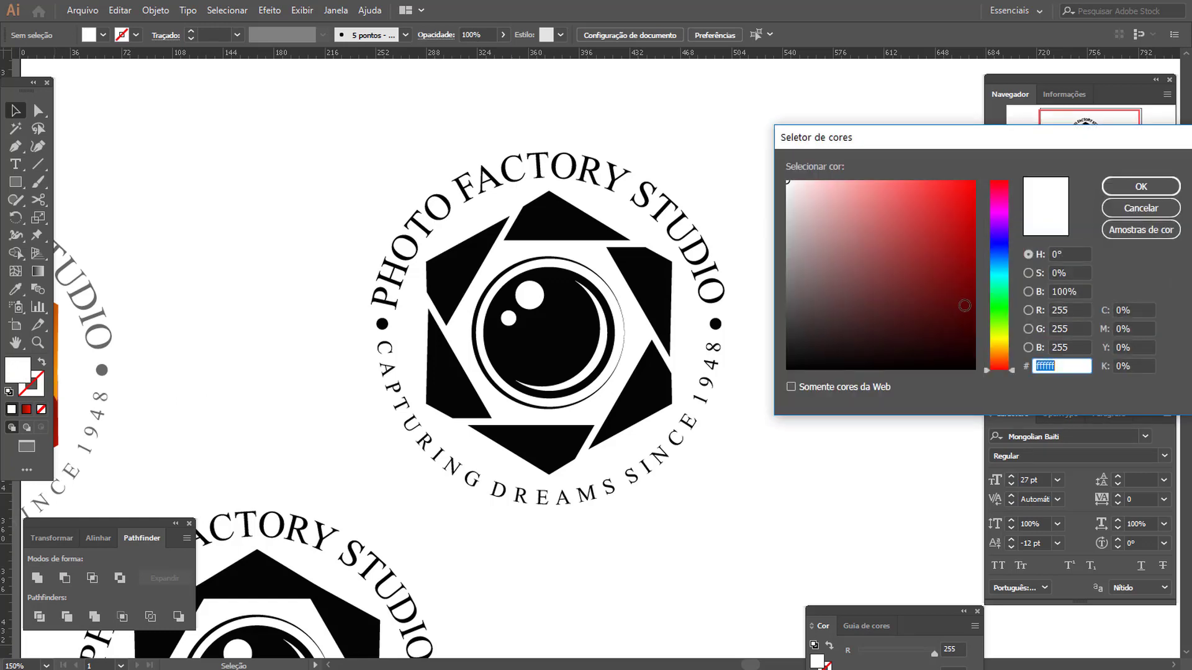
{"action": "left_click", "coordinate": [963, 306]}
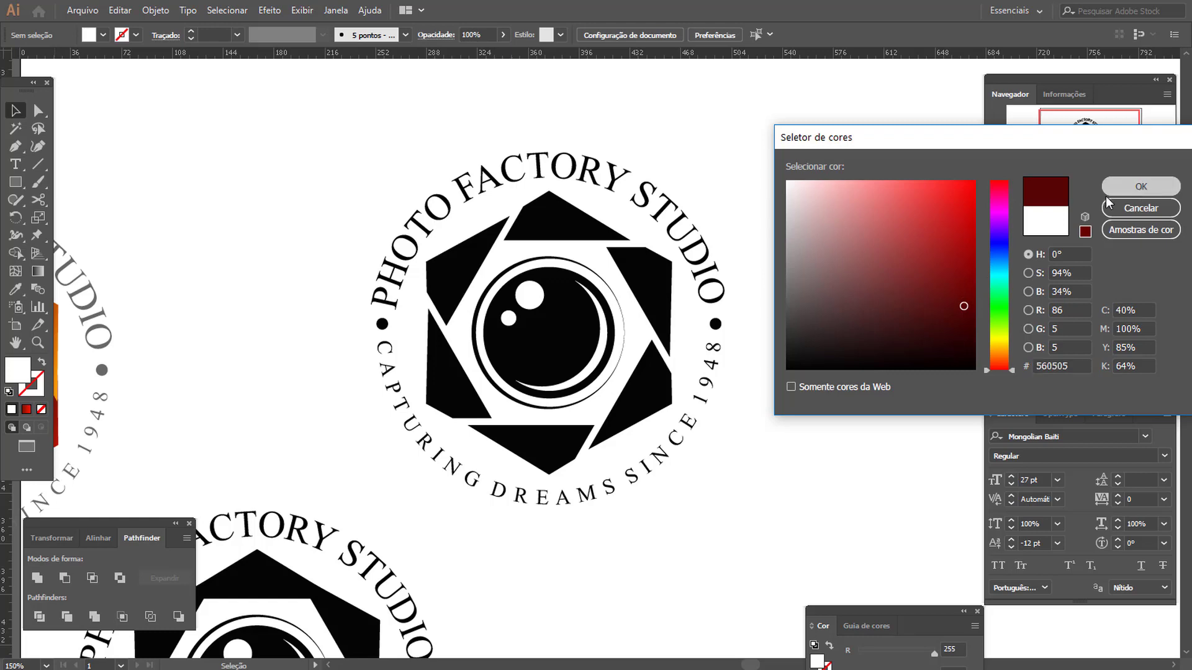
{"action": "left_click", "coordinate": [1142, 189]}
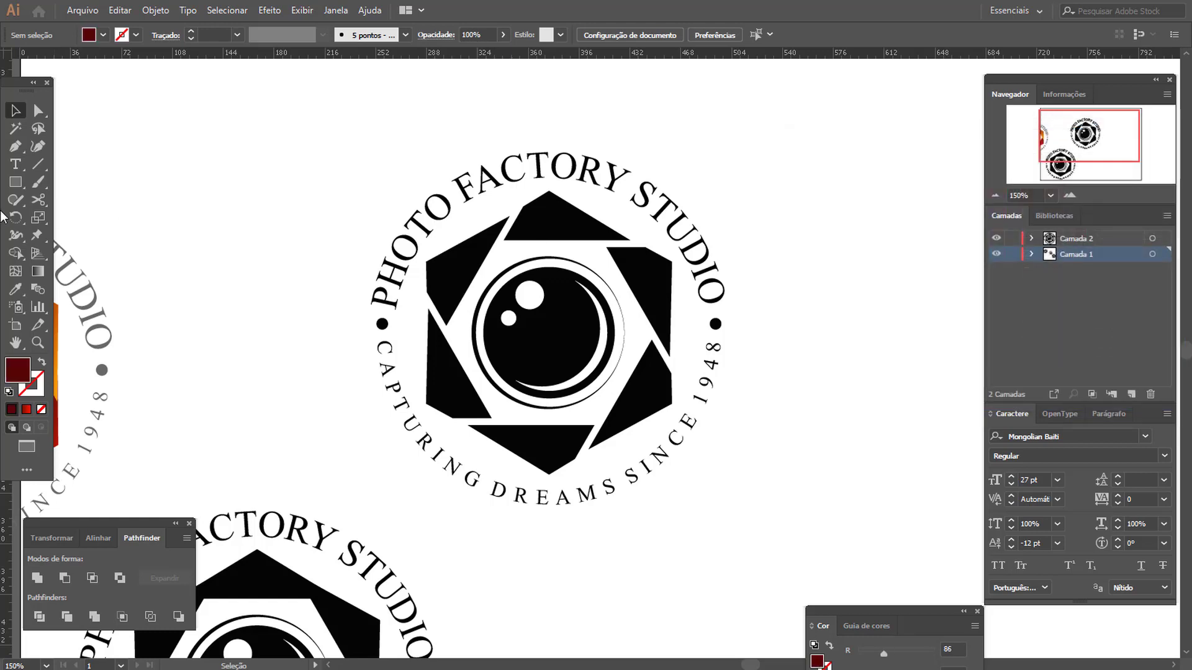
- Draw a rectangle about 478 × 320 pt behind the logo, and lock Camada 1 with Camada 2 as the active layer
{"action": "left_click", "coordinate": [15, 182]}
{"action": "left_click_drag", "start_coordinate": [323, 93], "coordinate": [1024, 544]}
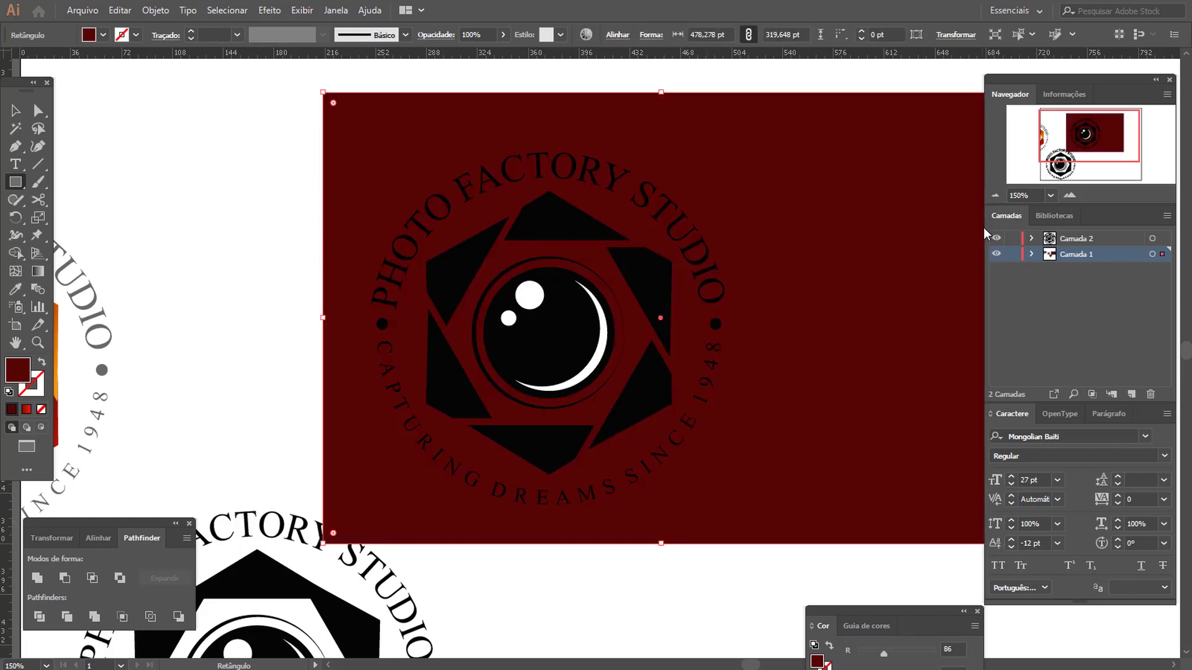
{"action": "left_click", "coordinate": [1012, 254]}
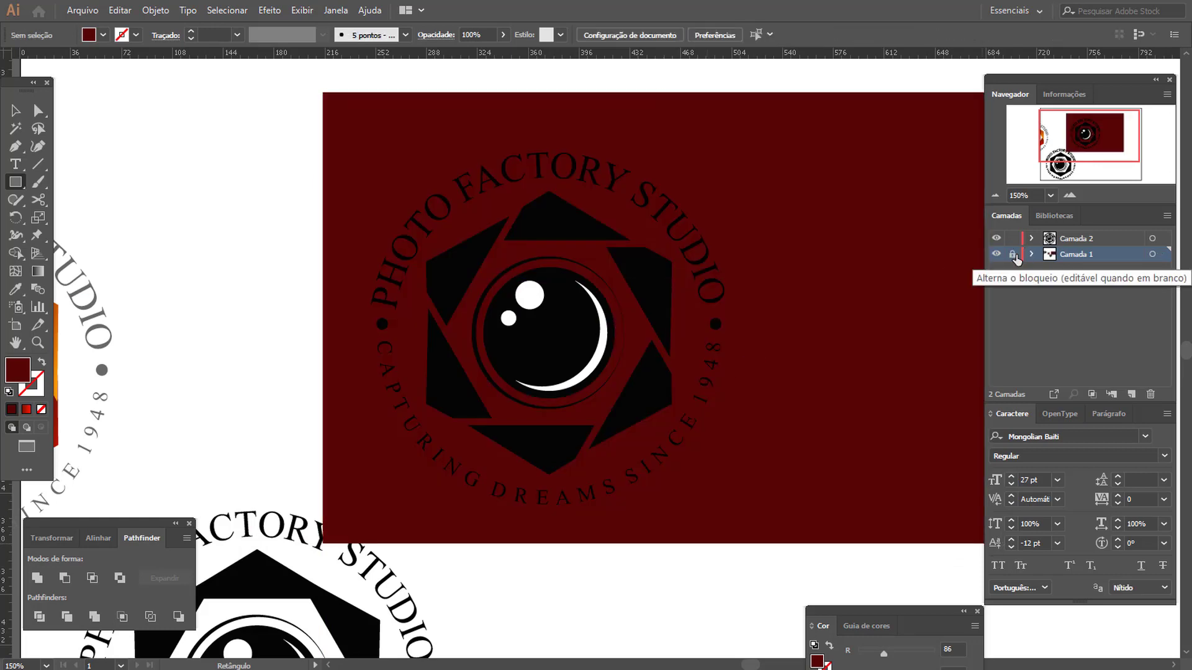
{"action": "left_click", "coordinate": [1101, 238]}
- Merge the white crescent, the two white highlight circles and the black lens disc with the Pathfinder Merge operation
{"action": "key", "text": "ctrl+plus"}
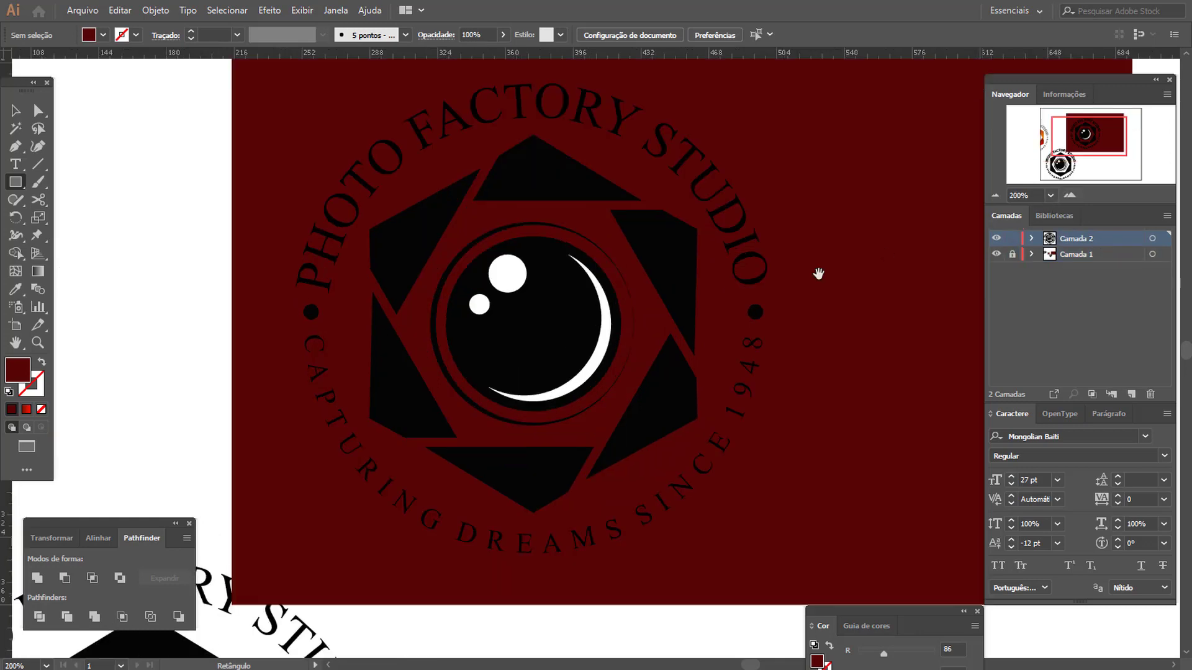
{"action": "key", "text": "v"}
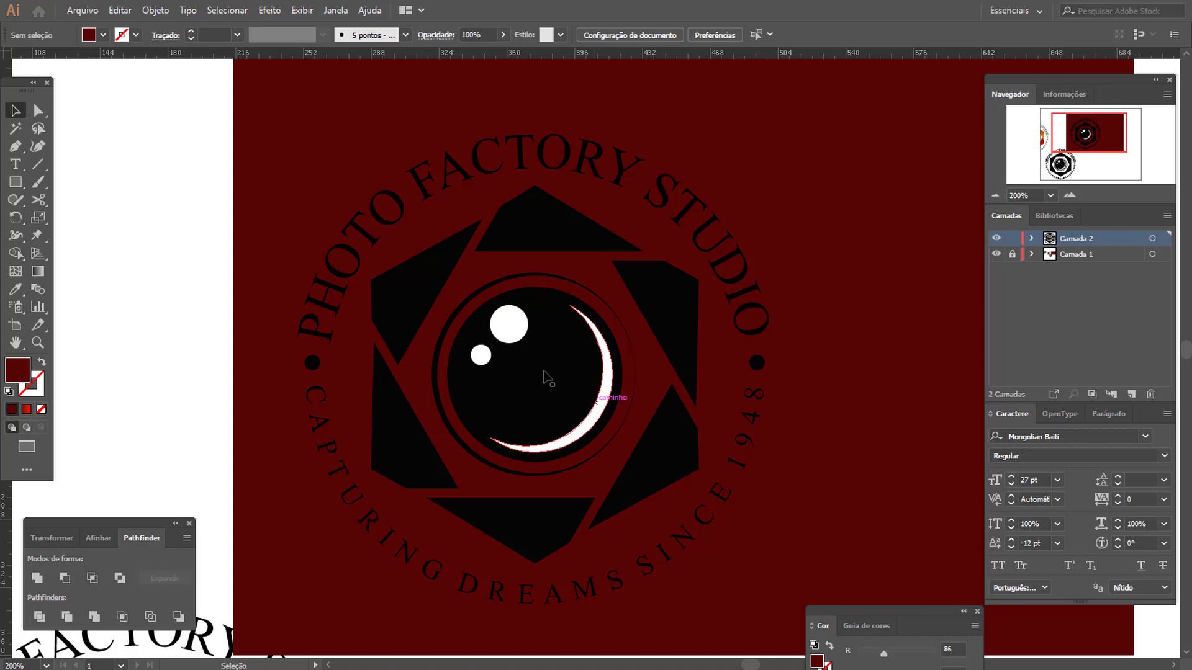
{"action": "left_click", "coordinate": [602, 410]}
{"action": "key", "text": "shift"}
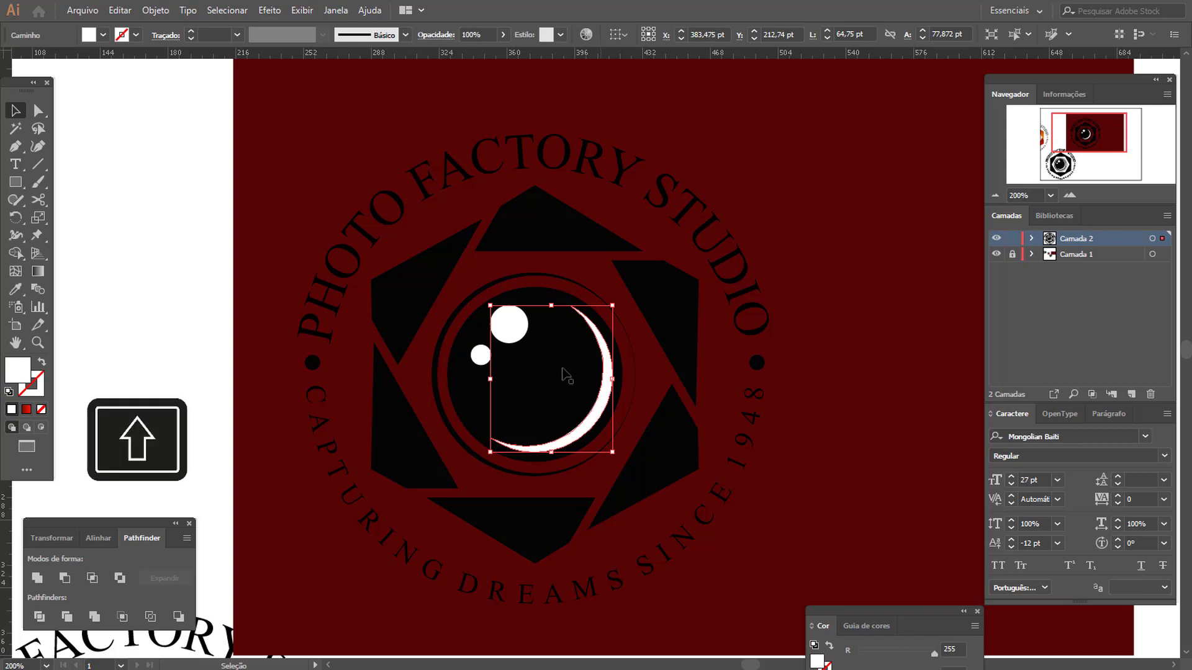
{"action": "left_click", "coordinate": [513, 337], "text": "shift"}
{"action": "left_click", "coordinate": [479, 357], "text": "shift"}
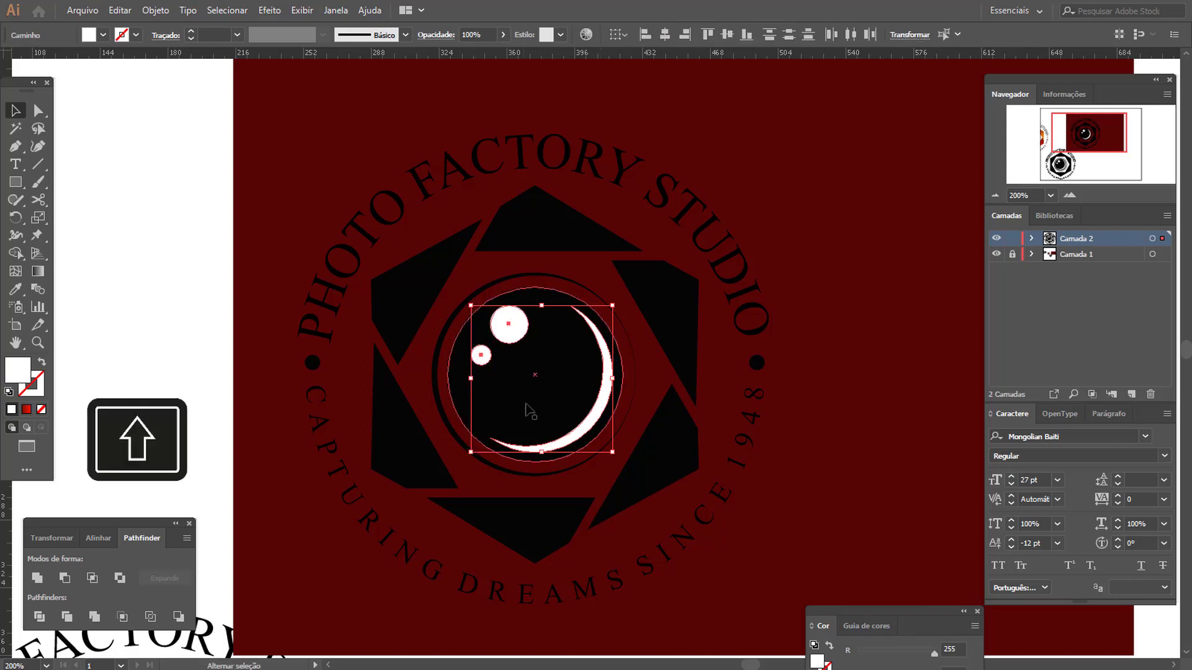
{"action": "left_click", "coordinate": [565, 404], "text": "shift"}
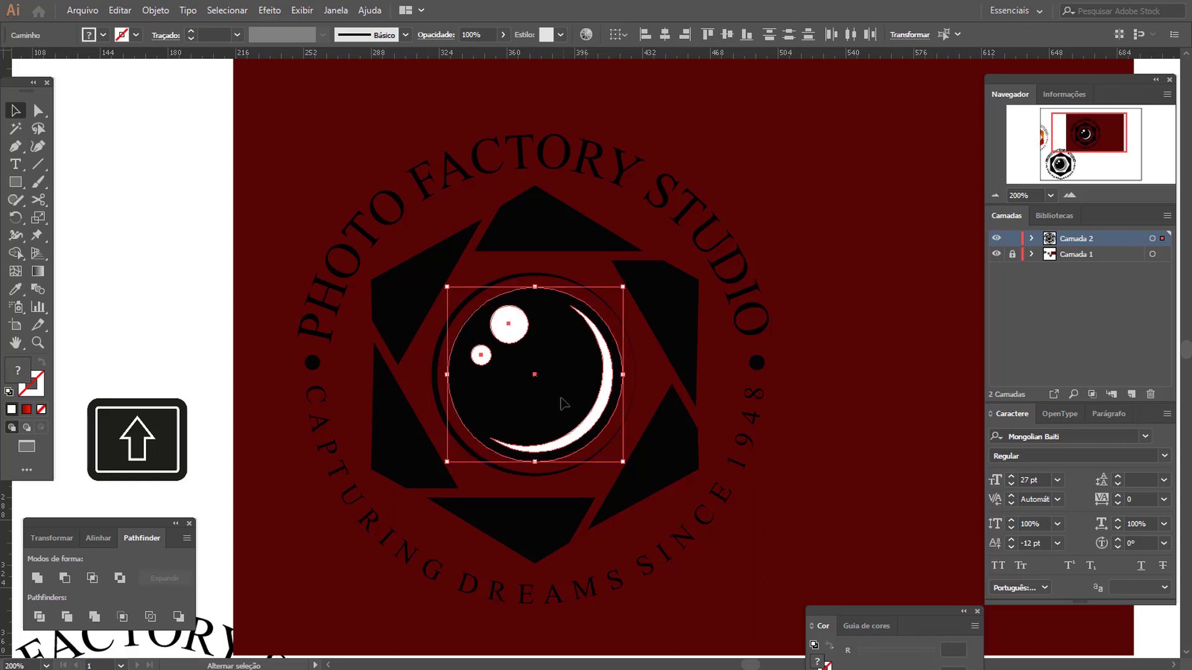
{"action": "left_click", "coordinate": [95, 617]}
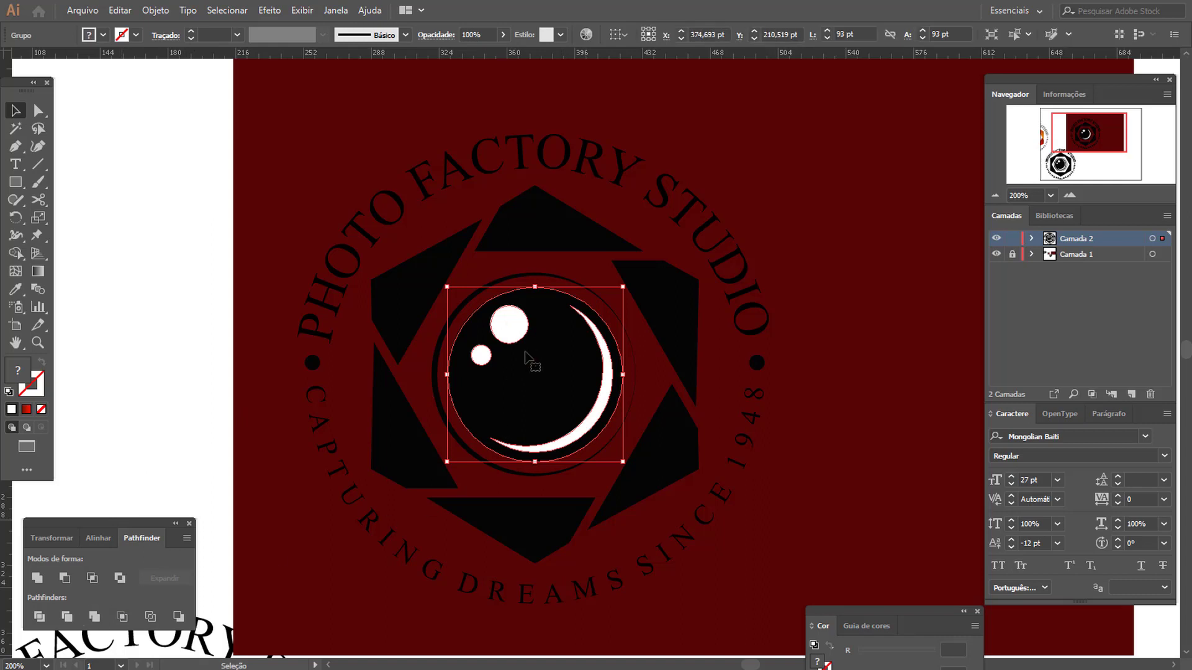
- Ungroup the merged lens and delete its white crescent and both white highlight circles, leaving cut-outs
{"action": "right_click", "coordinate": [527, 355]}
{"action": "left_click", "coordinate": [581, 476]}
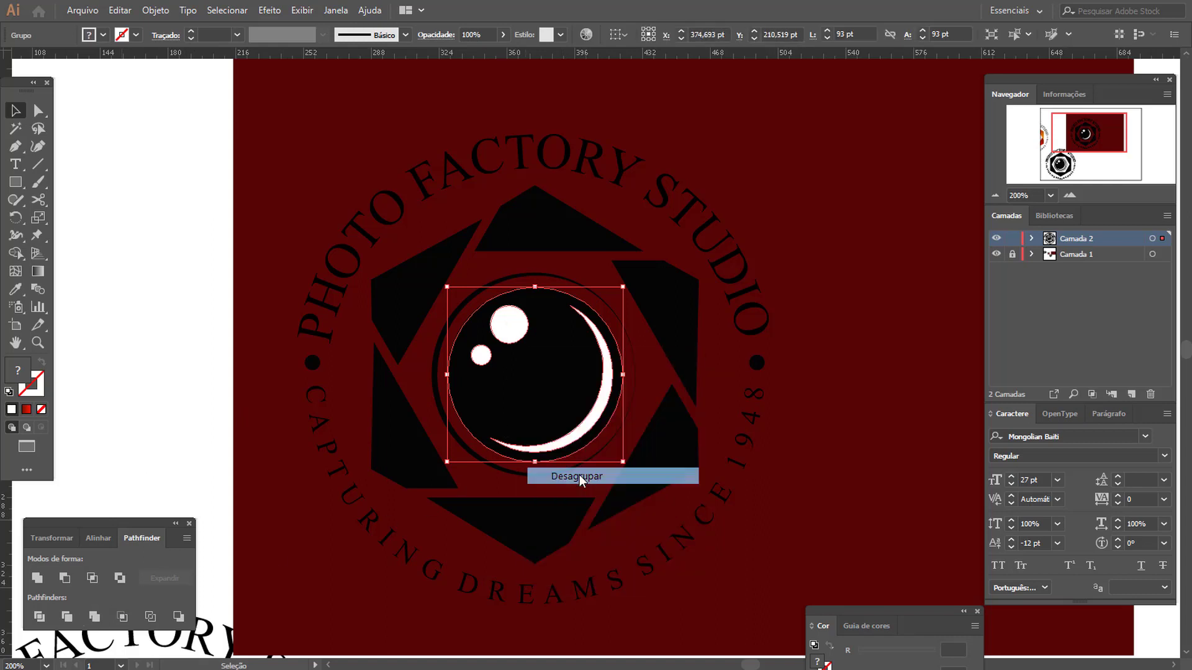
{"action": "left_click", "coordinate": [919, 481]}
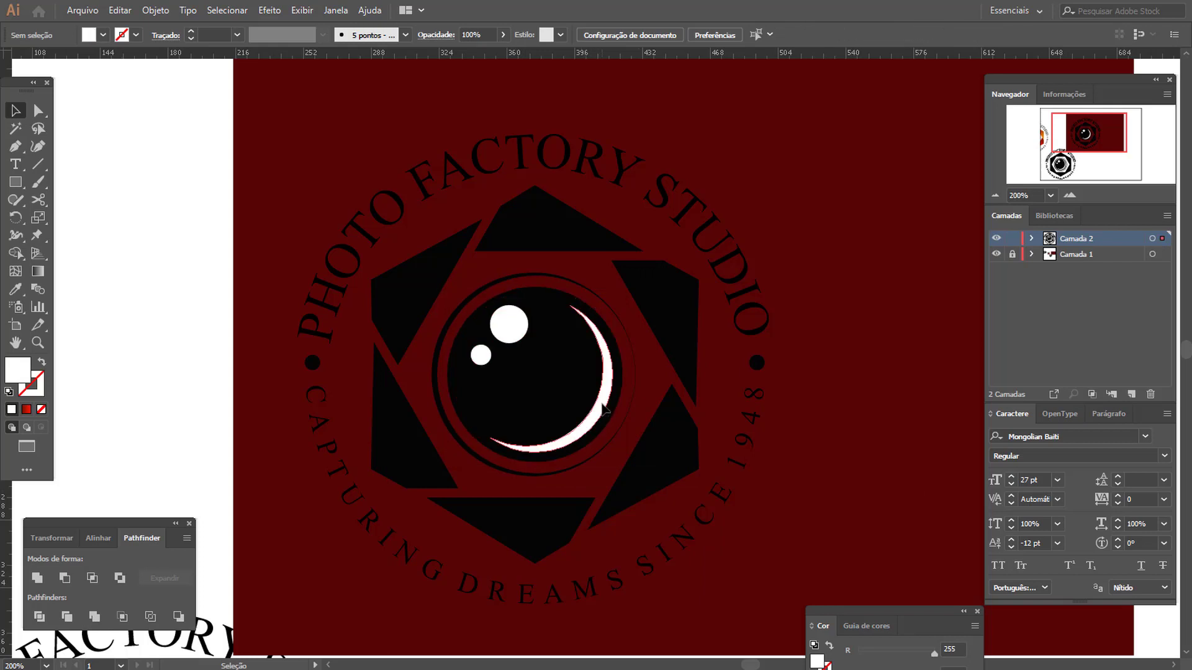
{"action": "left_click", "coordinate": [605, 410]}
{"action": "key", "text": "Delete"}
{"action": "left_click", "coordinate": [508, 324]}
{"action": "key", "text": "Delete"}
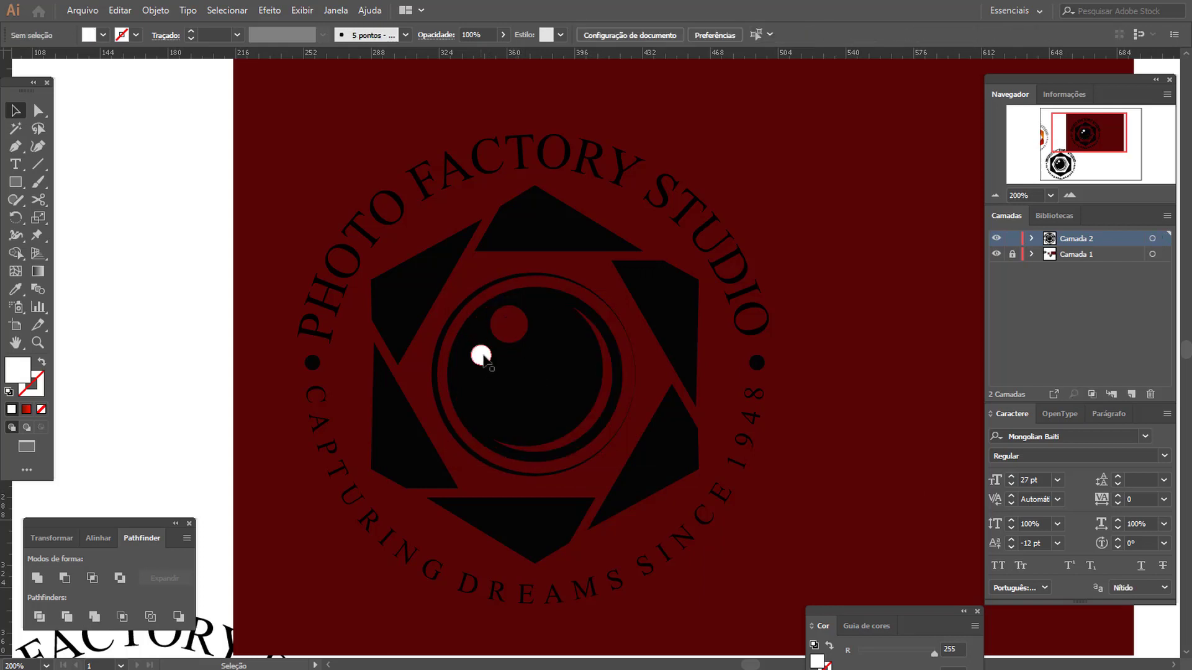
{"action": "left_click", "coordinate": [481, 355]}
{"action": "key", "text": "Delete"}
- Scale the whole logo down to about 104 × 94 pt and move it near the middle of the dark red rectangle
{"action": "left_click", "coordinate": [996, 195]}
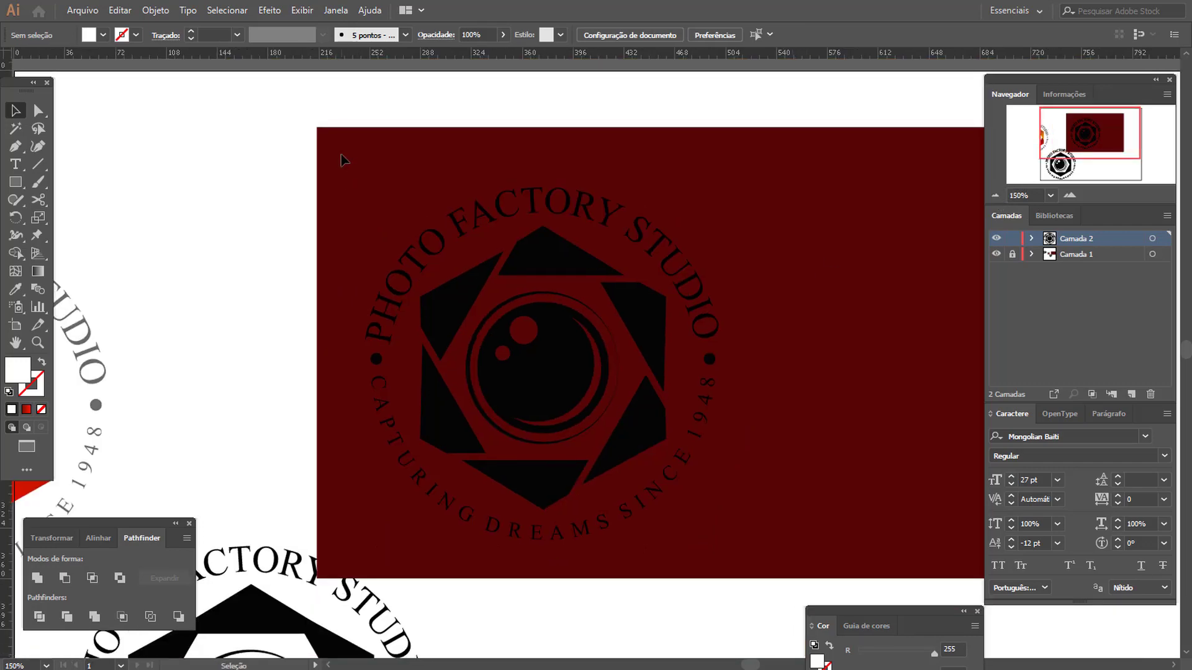
{"action": "left_click_drag", "start_coordinate": [342, 155], "coordinate": [519, 359]}
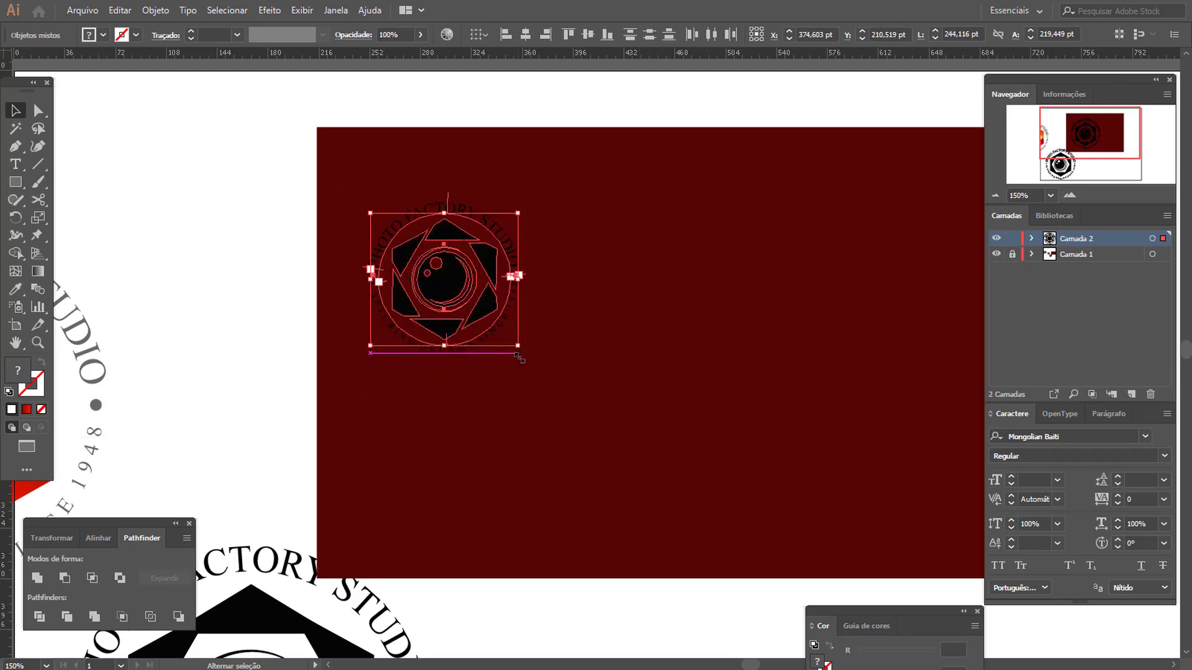
{"action": "left_click_drag", "start_coordinate": [448, 287], "coordinate": [660, 340]}
{"action": "left_click", "coordinate": [1068, 195]}
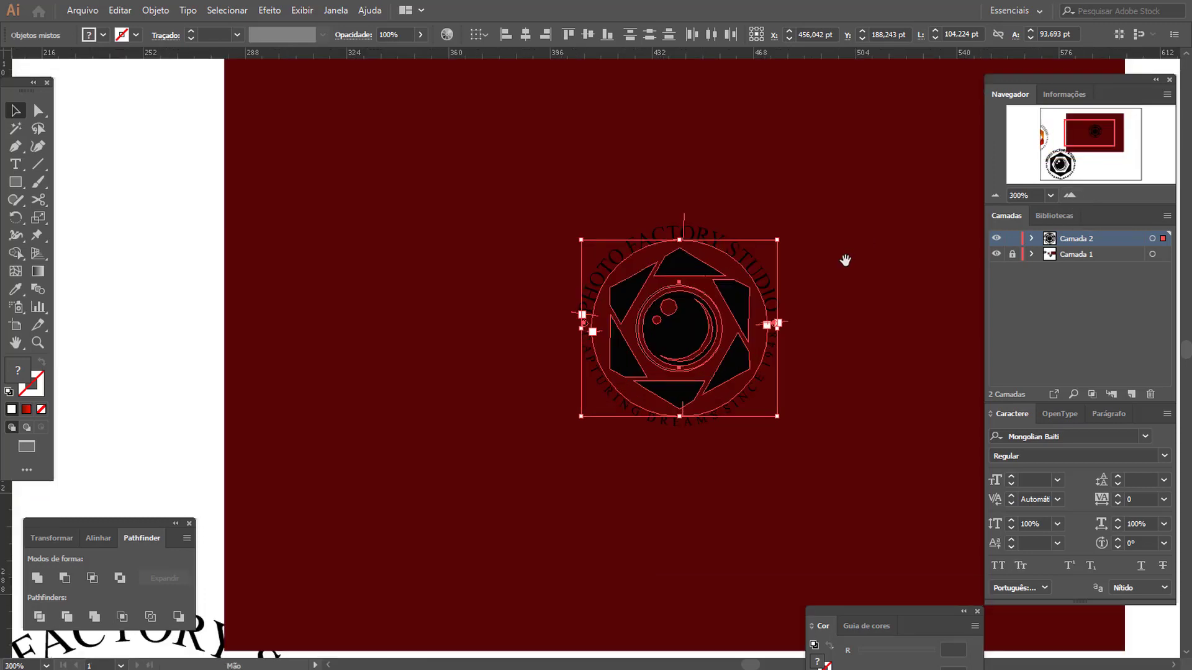
{"action": "left_click", "coordinate": [825, 272]}
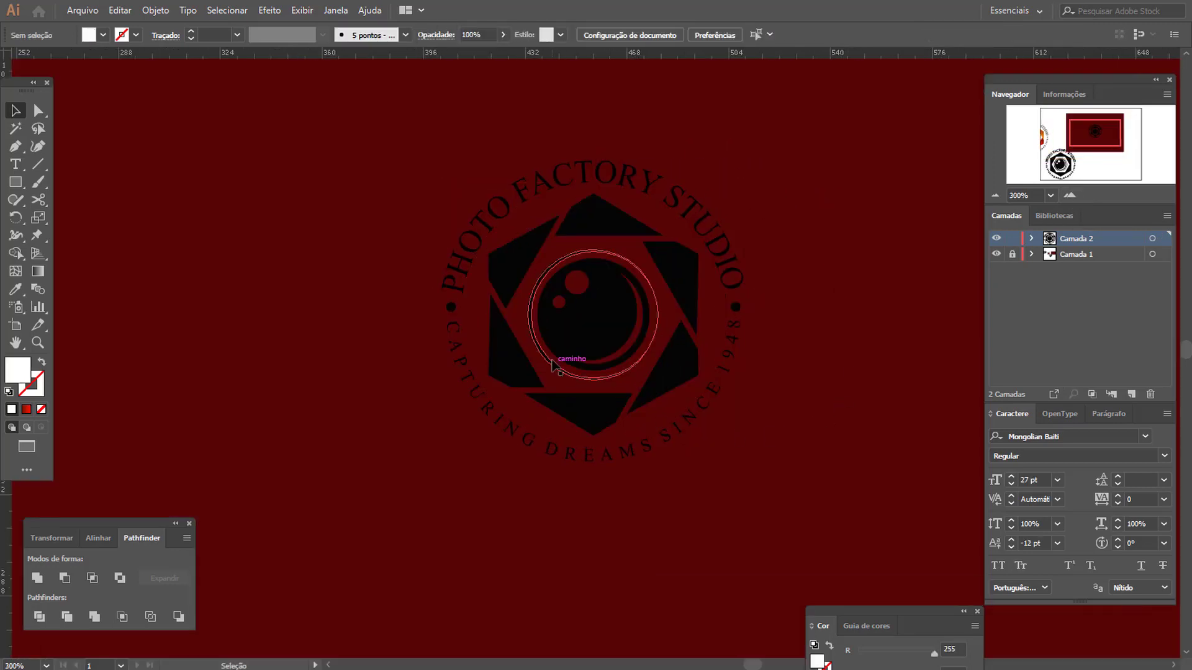
- Select the whole logo, including both curved texts, and change its fill to near-white with a red value of 249
{"action": "left_click_drag", "start_coordinate": [380, 134], "coordinate": [773, 536]}
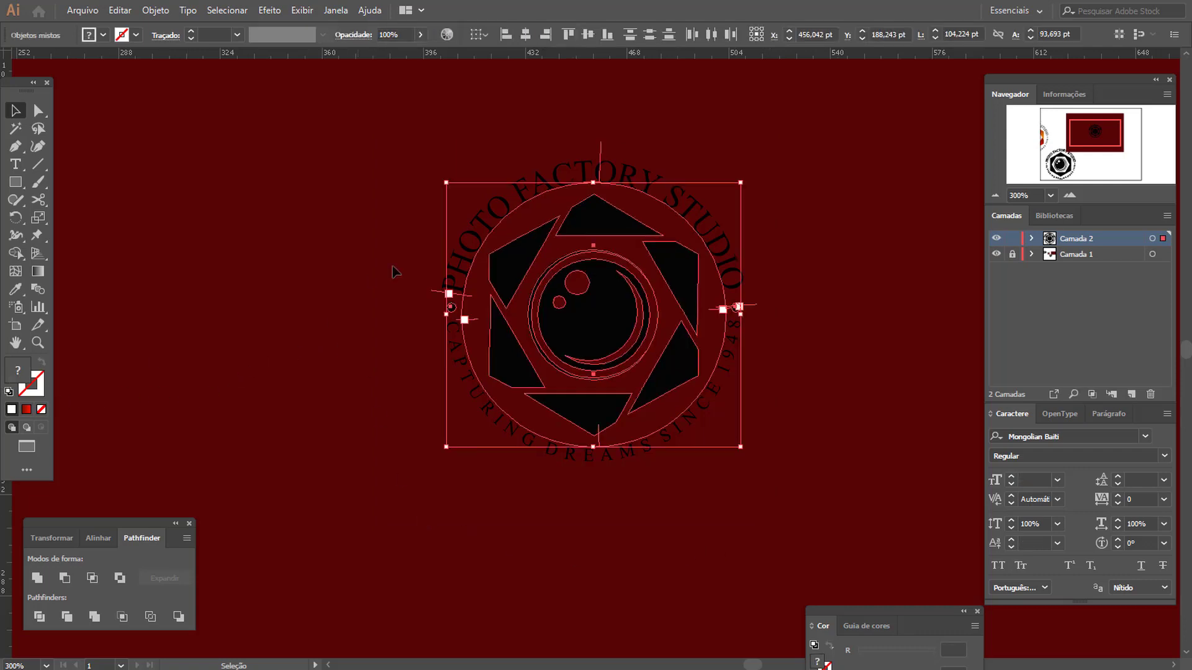
{"action": "left_click_drag", "start_coordinate": [411, 123], "coordinate": [781, 497]}
{"action": "double_click", "coordinate": [18, 377]}
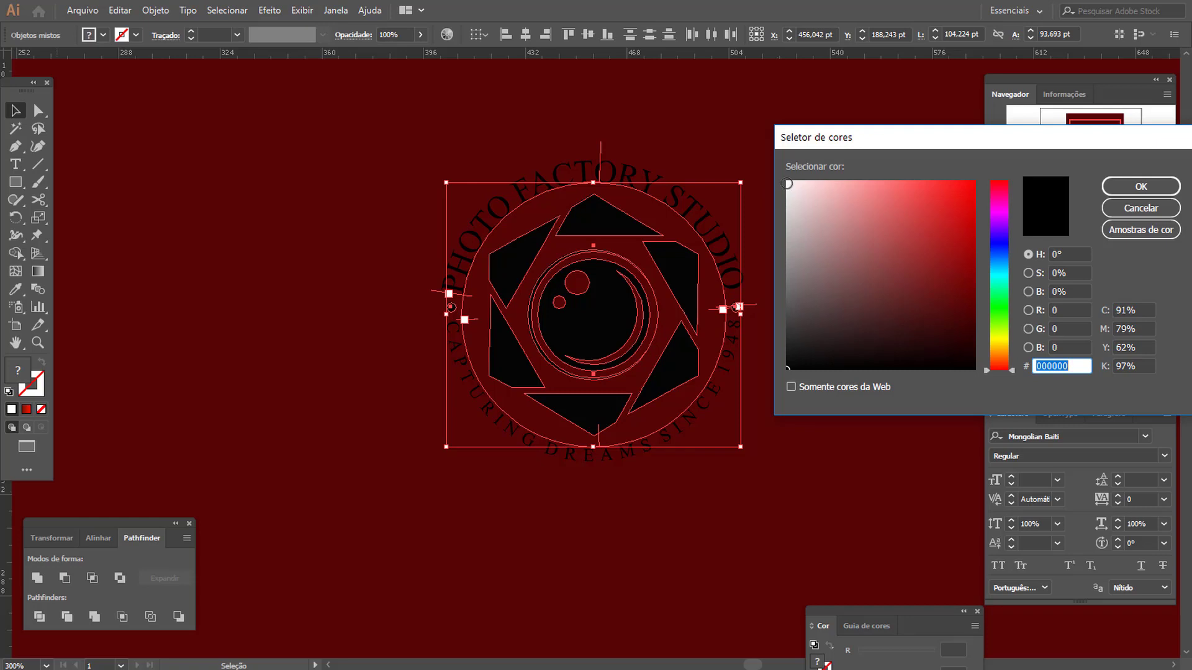
{"action": "left_click", "coordinate": [787, 185]}
{"action": "left_click", "coordinate": [1141, 186]}
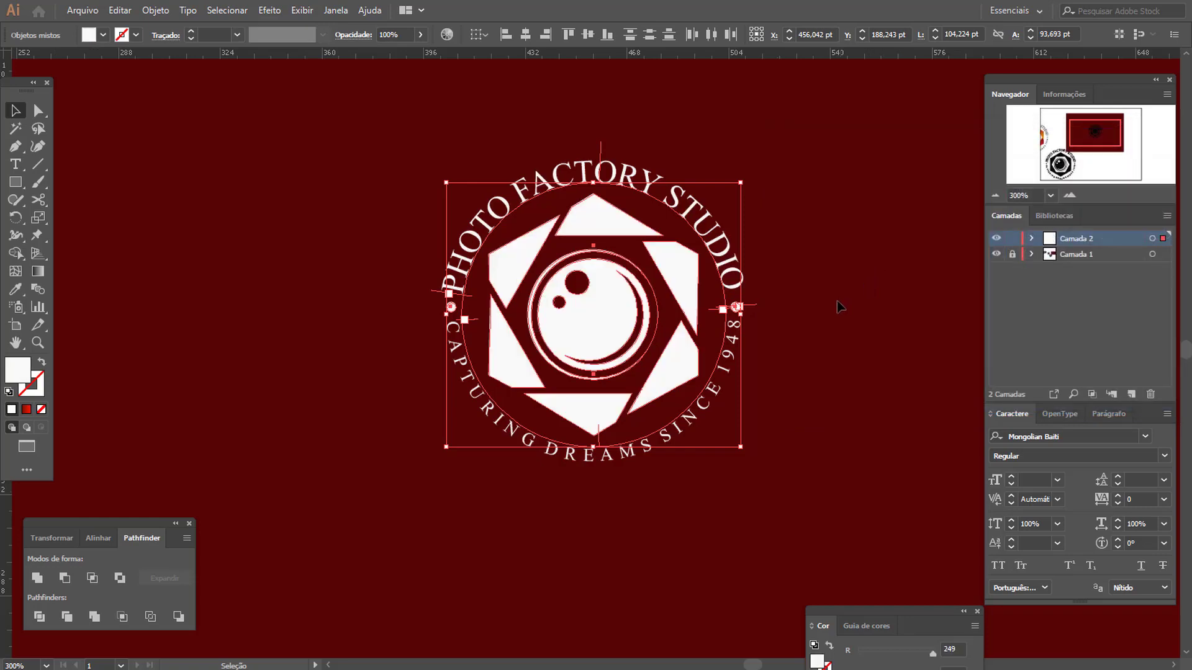
{"action": "left_click", "coordinate": [839, 306]}
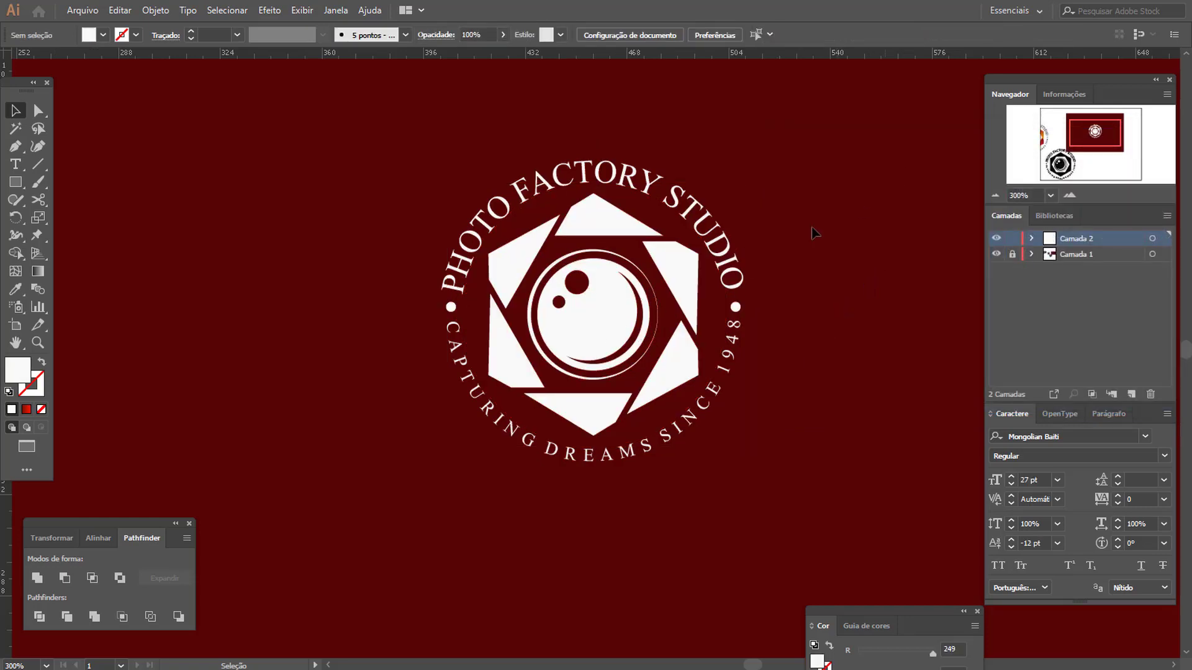
- Group all the white logo parts, including both curved texts, into one object
{"action": "left_click", "coordinate": [996, 195]}
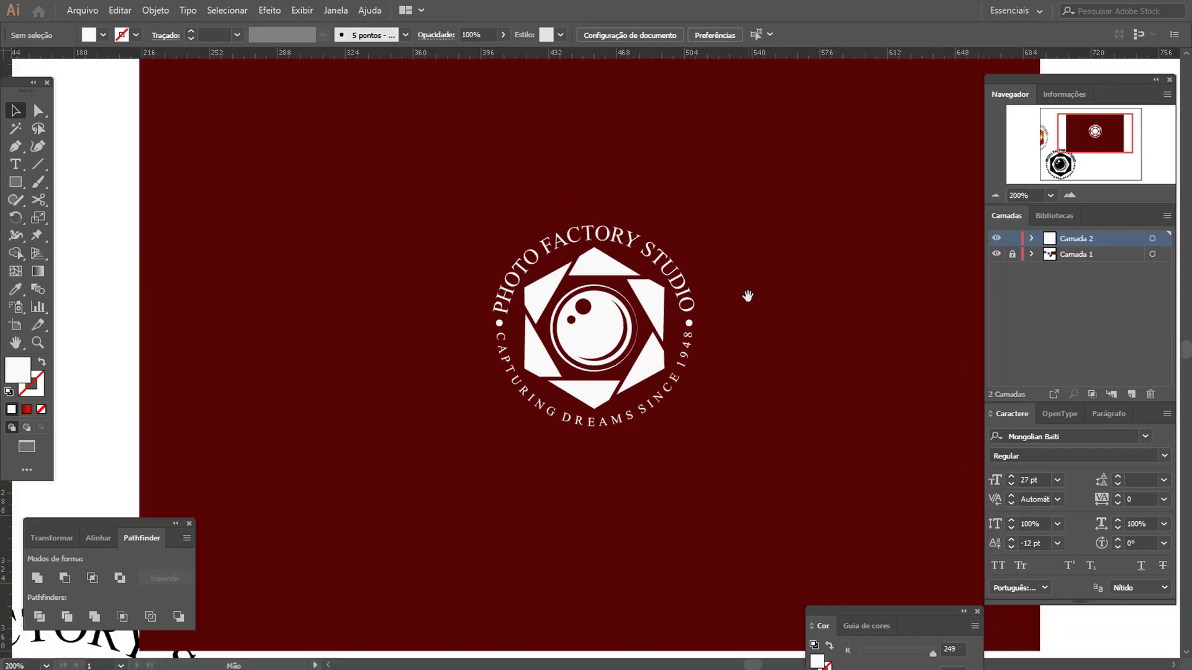
{"action": "left_click_drag", "start_coordinate": [397, 219], "coordinate": [739, 524]}
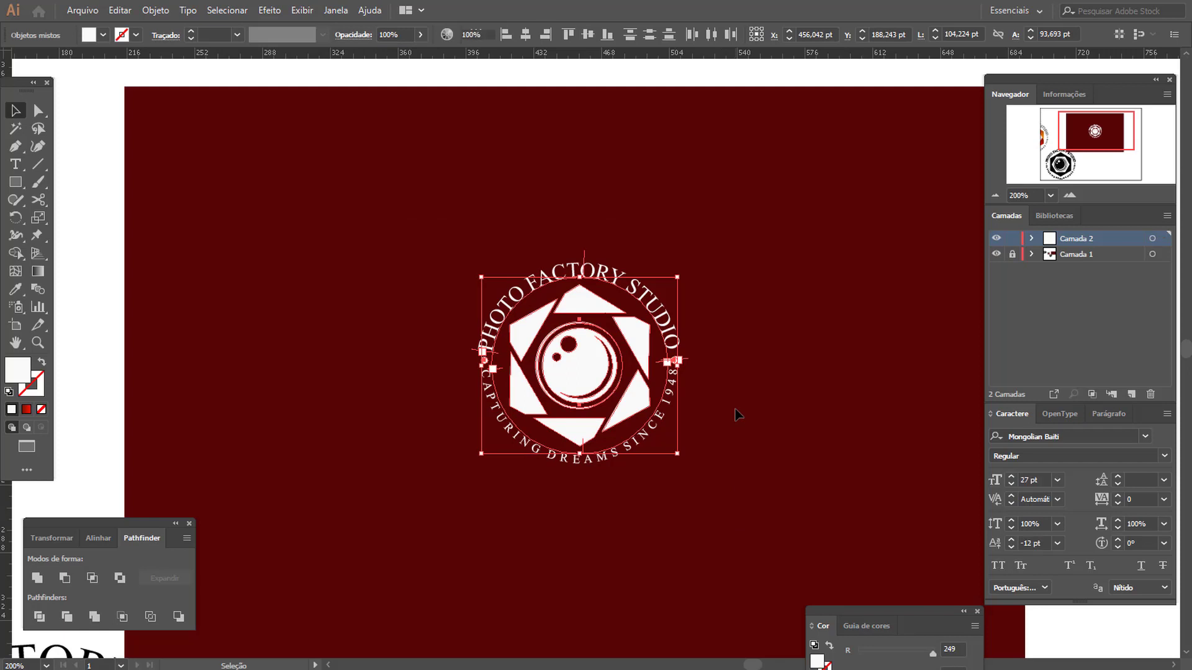
{"action": "left_click", "coordinate": [737, 415]}
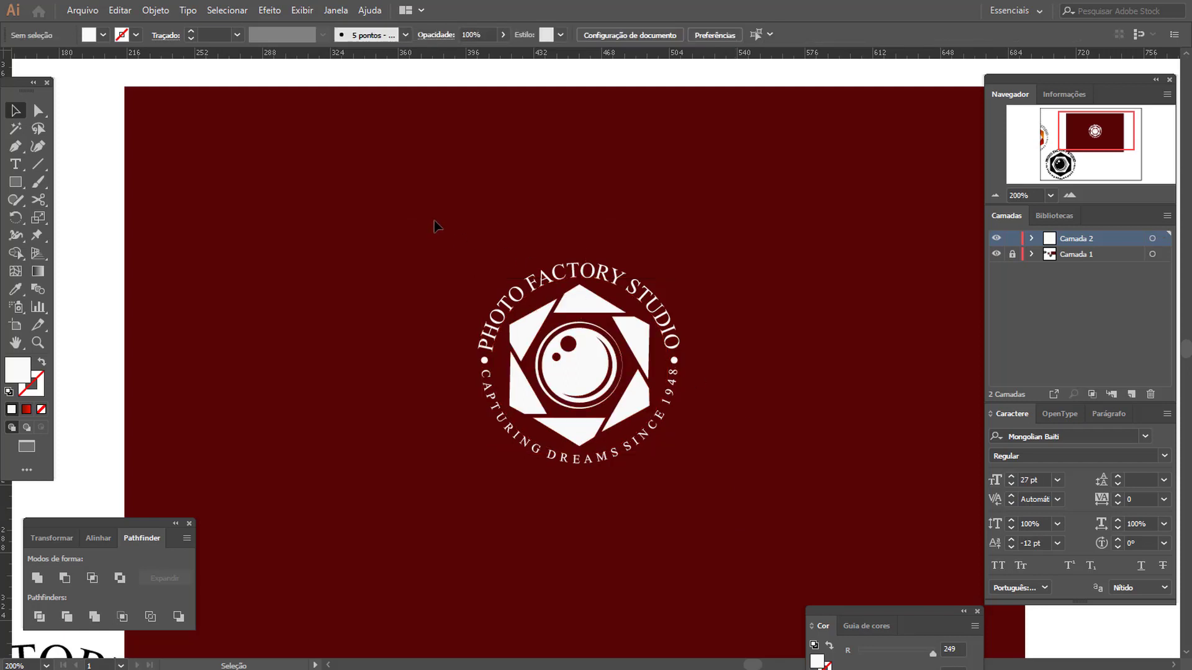
{"action": "left_click_drag", "start_coordinate": [434, 221], "coordinate": [654, 512]}
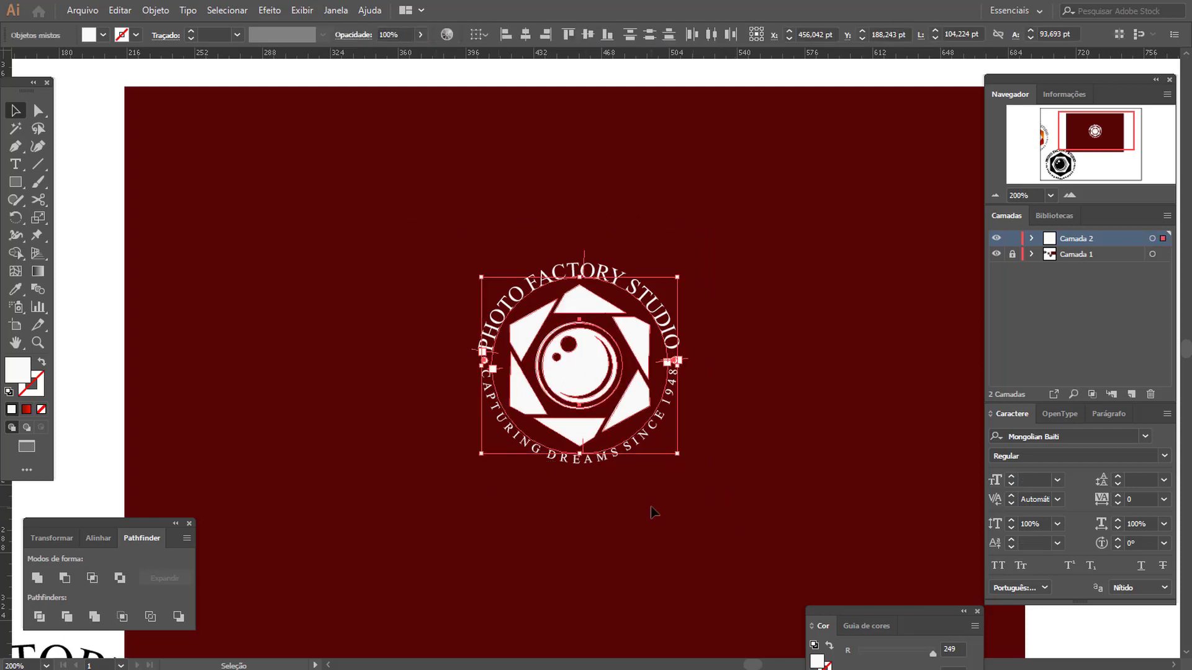
{"action": "right_click", "coordinate": [584, 366]}
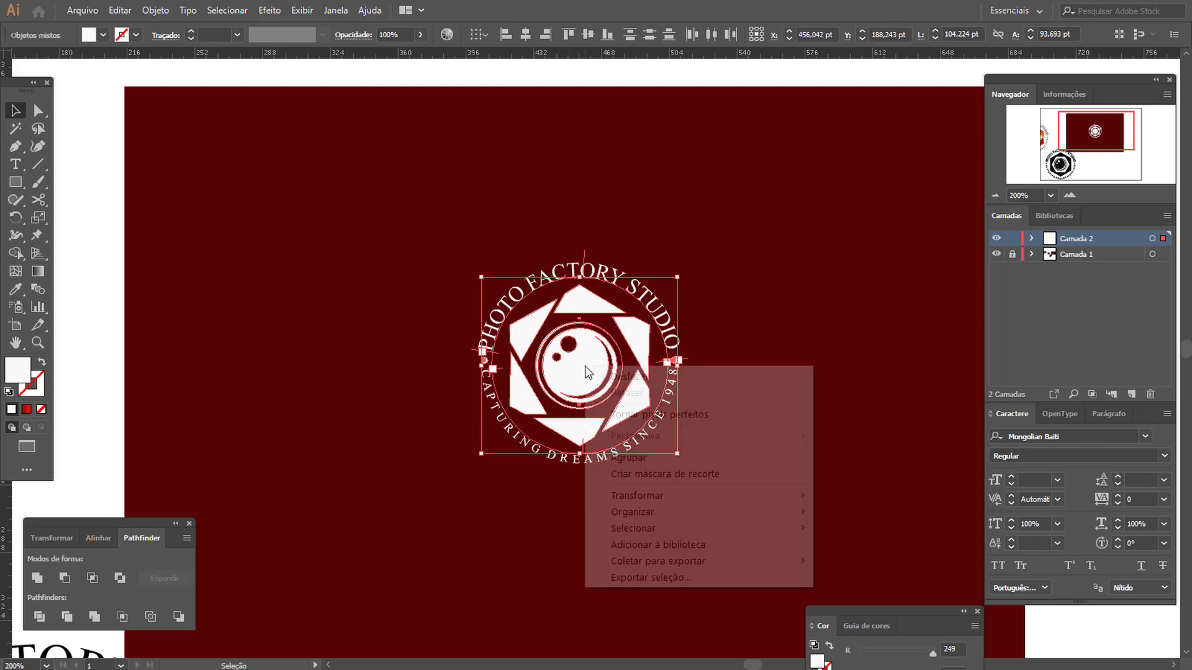
{"action": "left_click", "coordinate": [654, 457]}
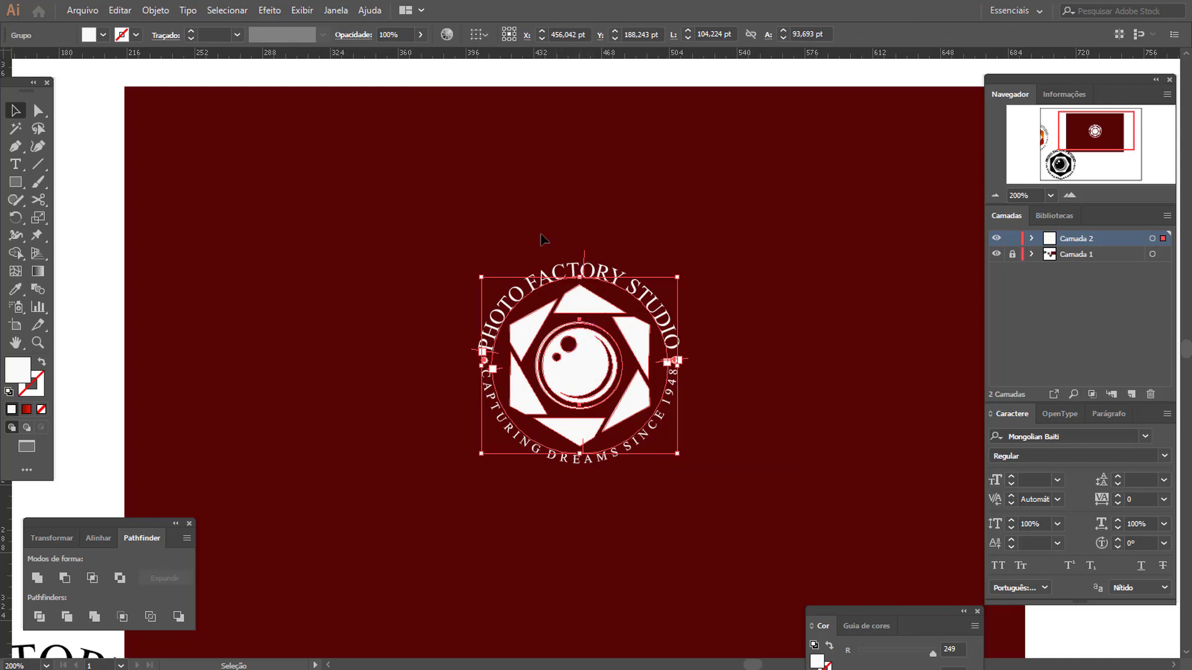
{"action": "left_click", "coordinate": [614, 208]}
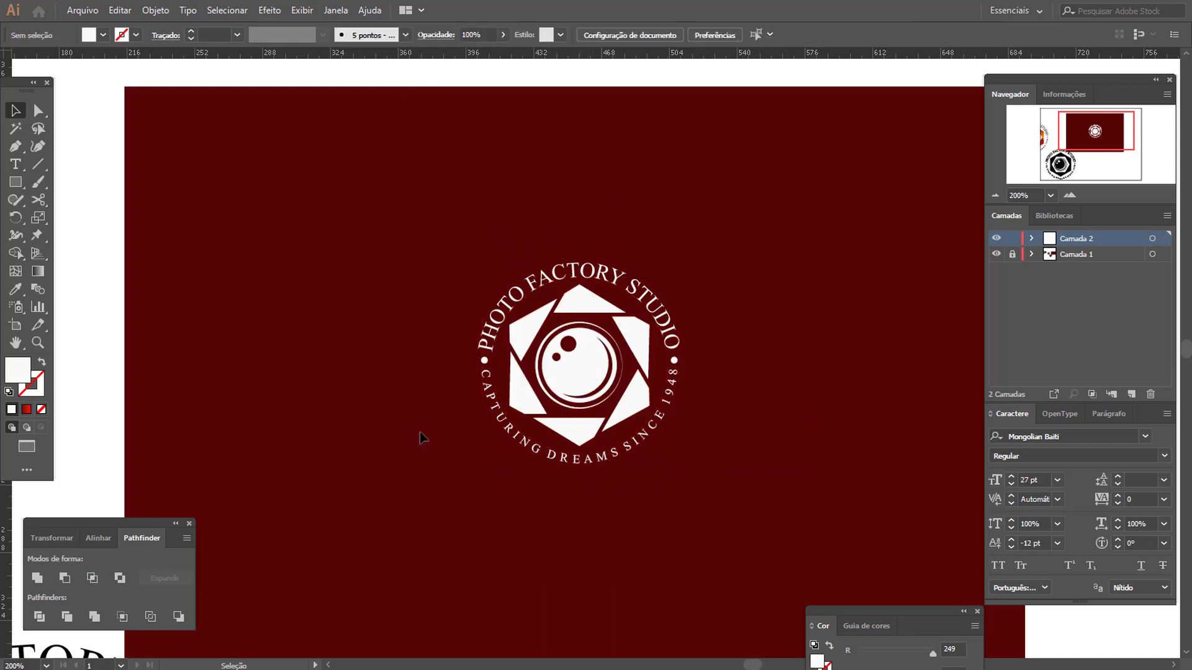
- Set the grouped white logo's opacity to 50%
{"action": "left_click", "coordinate": [566, 363]}
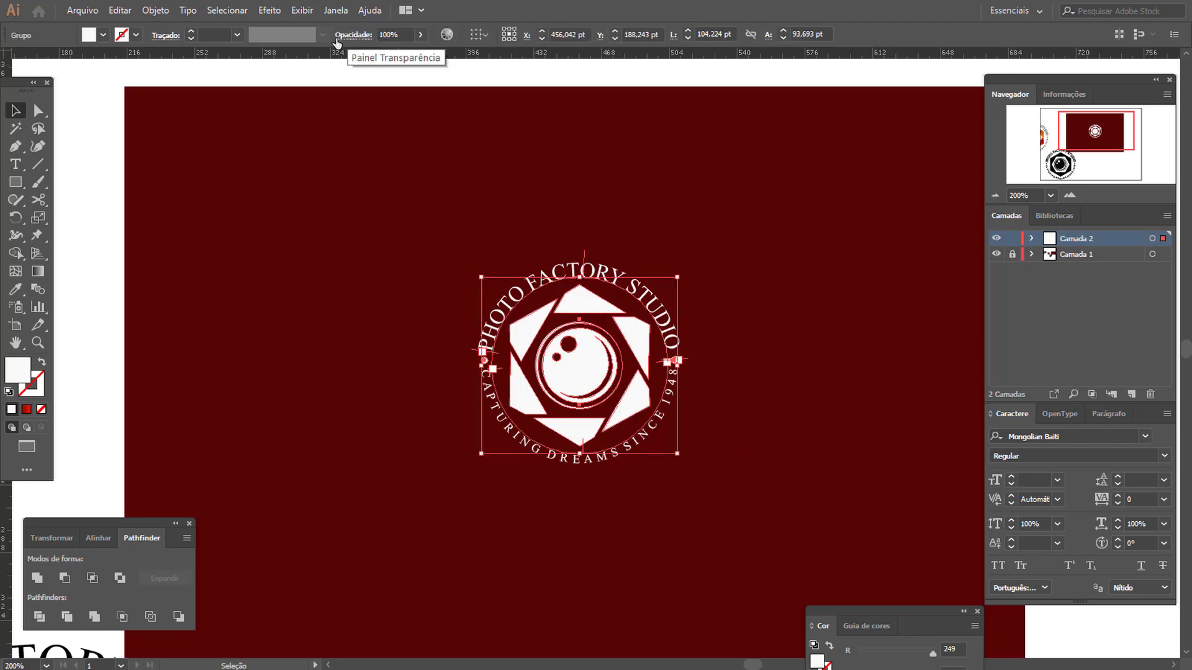
{"action": "left_click", "coordinate": [404, 34]}
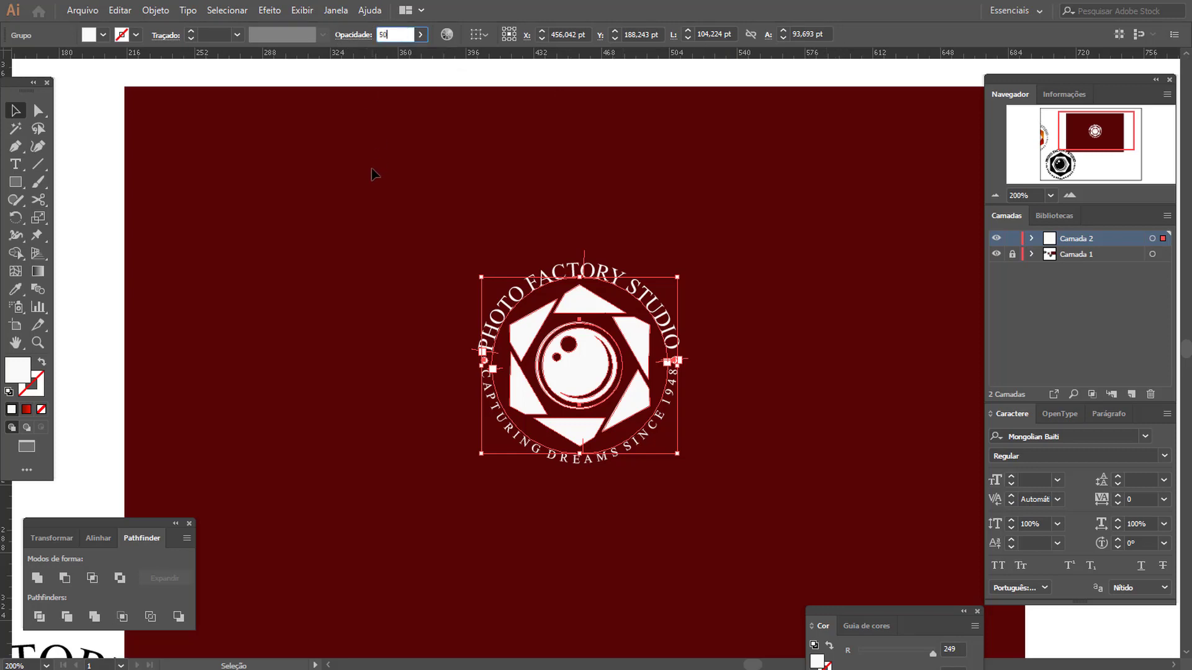
{"action": "key", "text": "Return"}
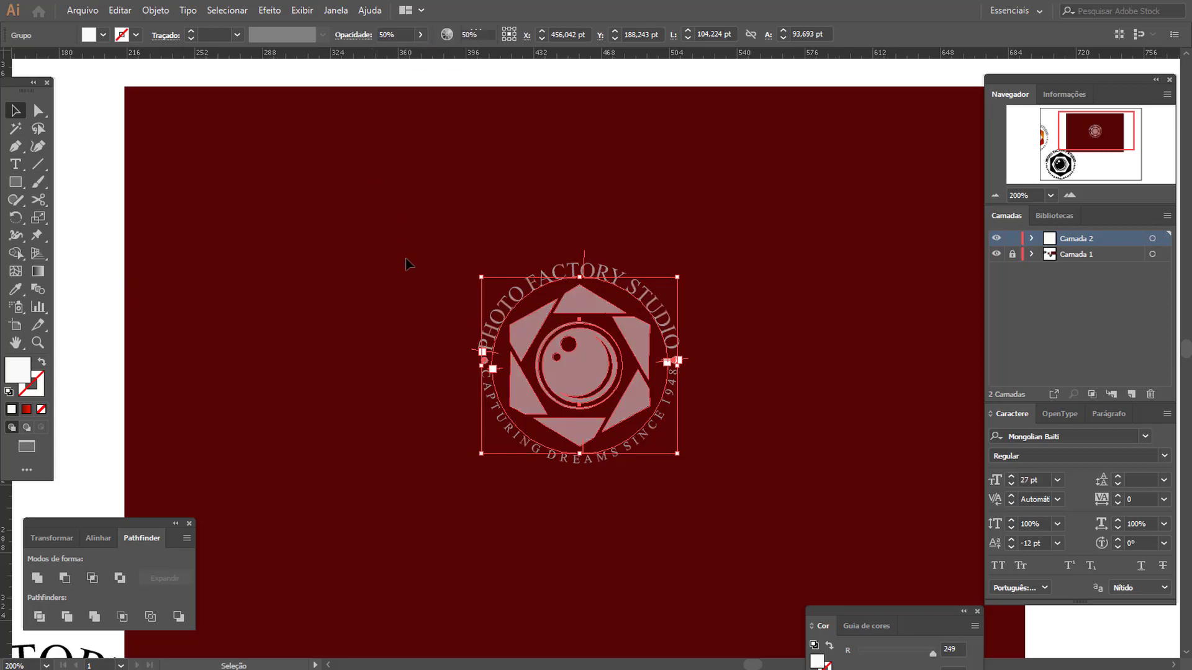
{"action": "left_click", "coordinate": [406, 261]}
- Scale the translucent logo down to about 54 × 49 pt and place it in the lower-right corner of the dark red rectangle
{"action": "left_click_drag", "start_coordinate": [593, 371], "coordinate": [419, 311]}
{"action": "left_click", "coordinate": [622, 322]}
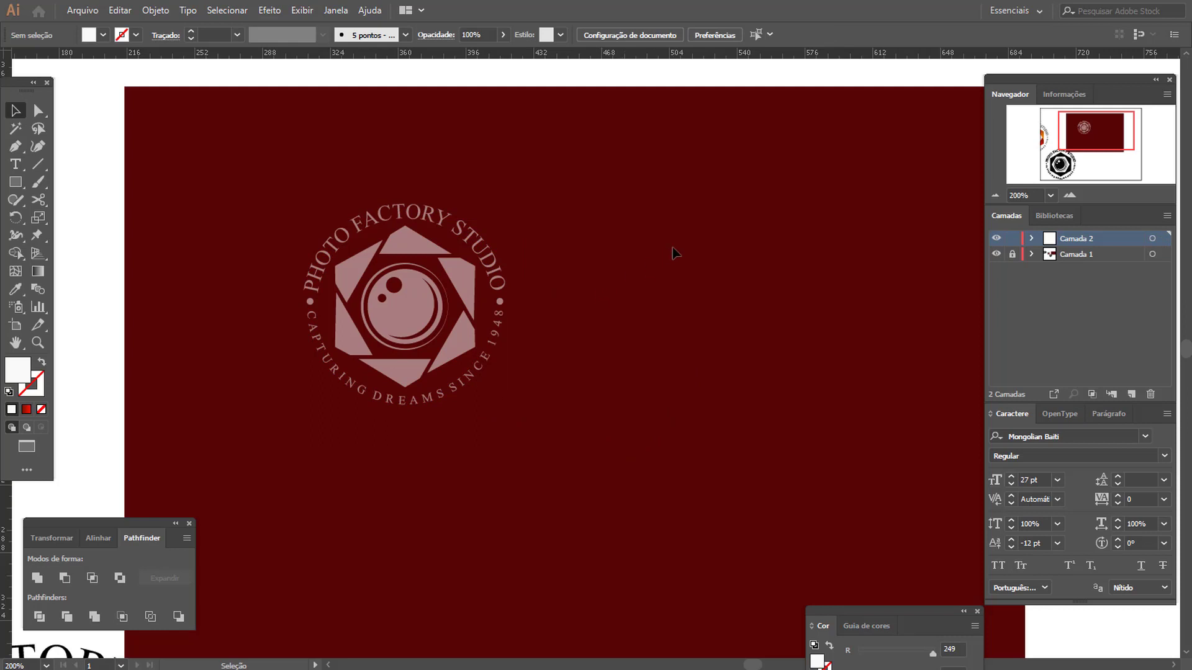
{"action": "left_click", "coordinate": [994, 194]}
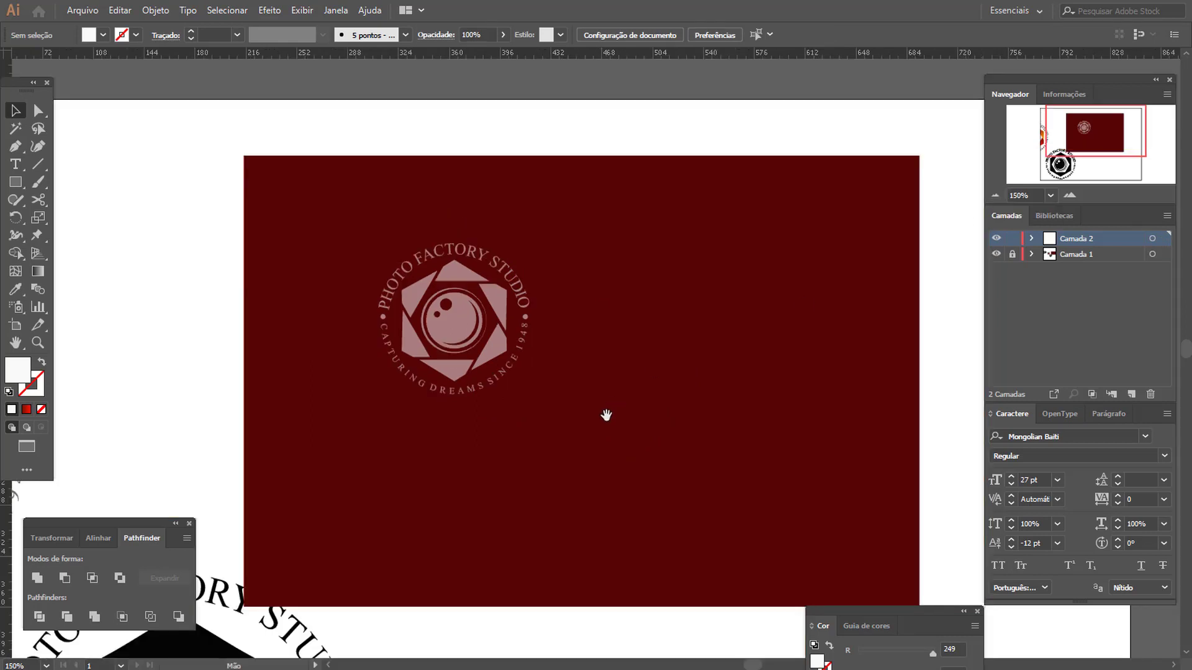
{"action": "left_click_drag", "start_coordinate": [606, 412], "coordinate": [627, 392]}
{"action": "left_click_drag", "start_coordinate": [340, 167], "coordinate": [581, 405]}
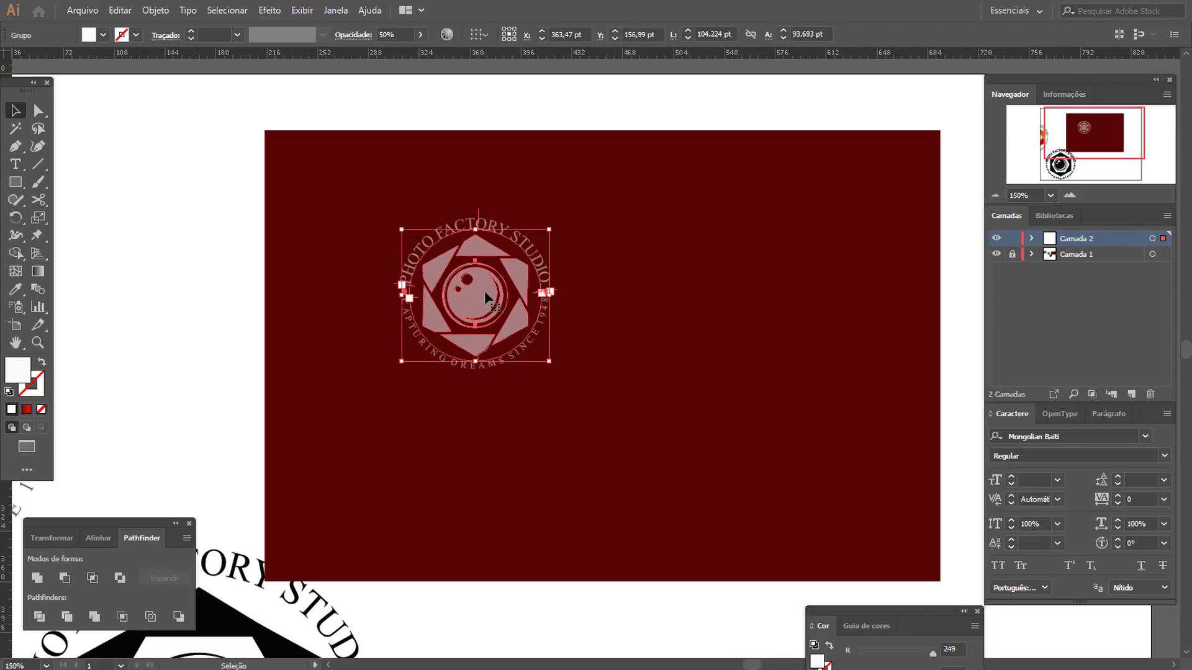
{"action": "left_click_drag", "start_coordinate": [484, 291], "coordinate": [843, 484]}
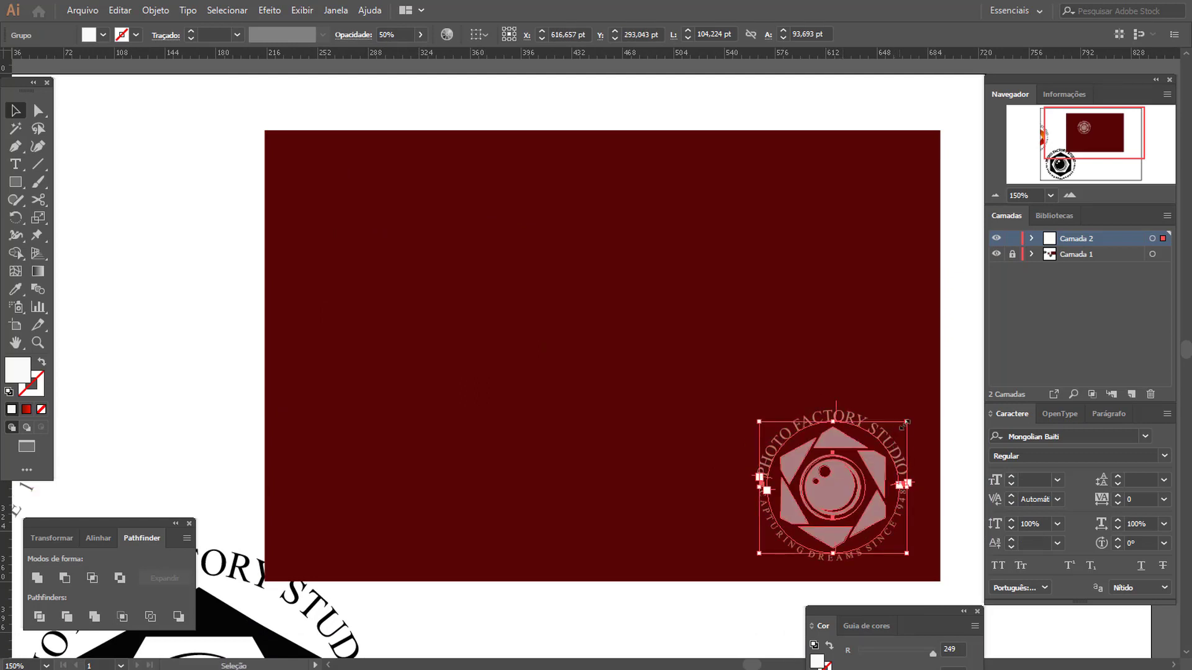
{"action": "left_click_drag", "start_coordinate": [907, 422], "coordinate": [836, 484]}
{"action": "left_click_drag", "start_coordinate": [801, 527], "coordinate": [875, 532]}
{"action": "left_click", "coordinate": [743, 419]}
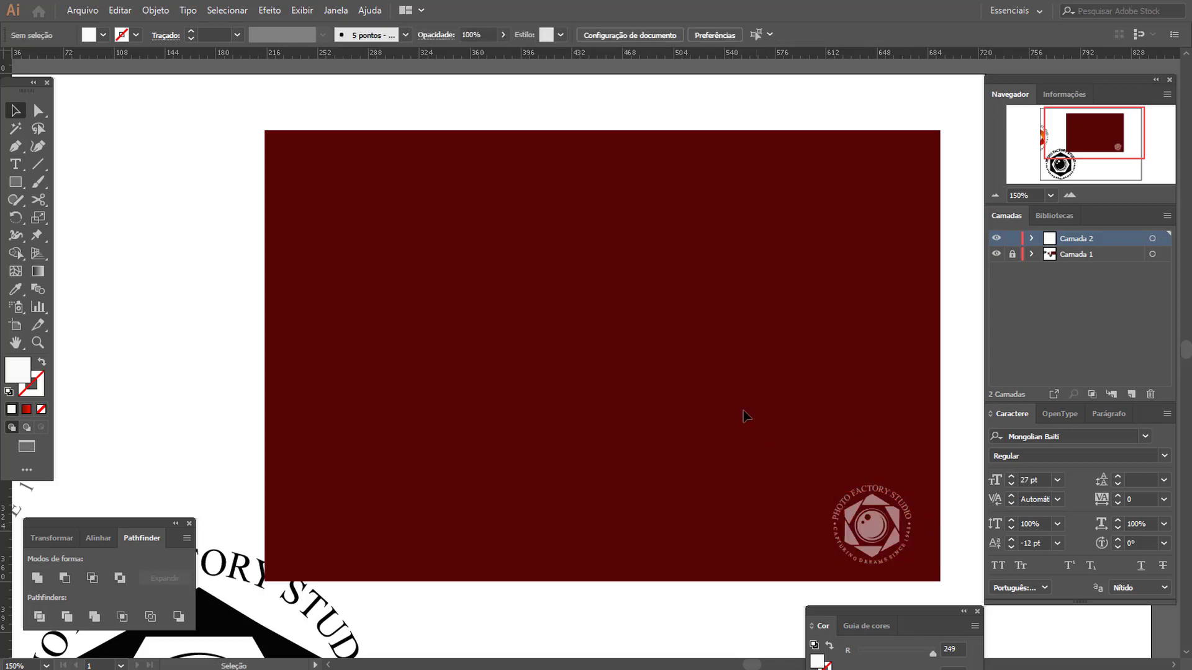
- Lower the small corner logo's opacity to 30% for a watermark effect
{"action": "left_click", "coordinate": [876, 531]}
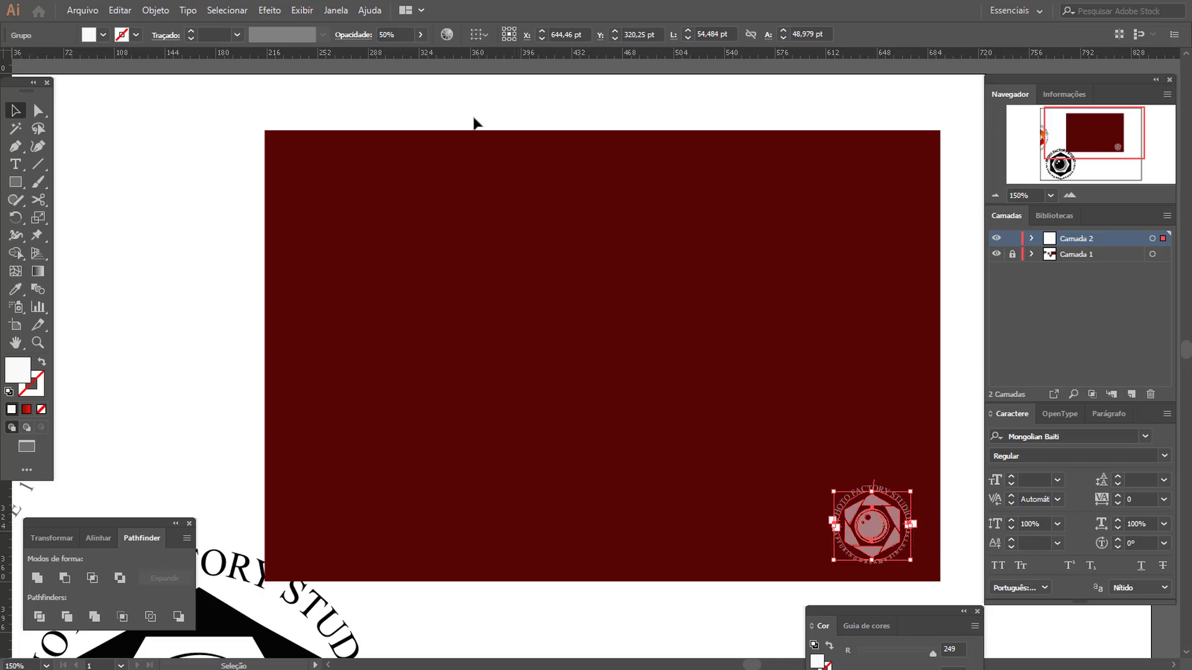
{"action": "left_click", "coordinate": [377, 35]}
{"action": "key", "text": "Return"}
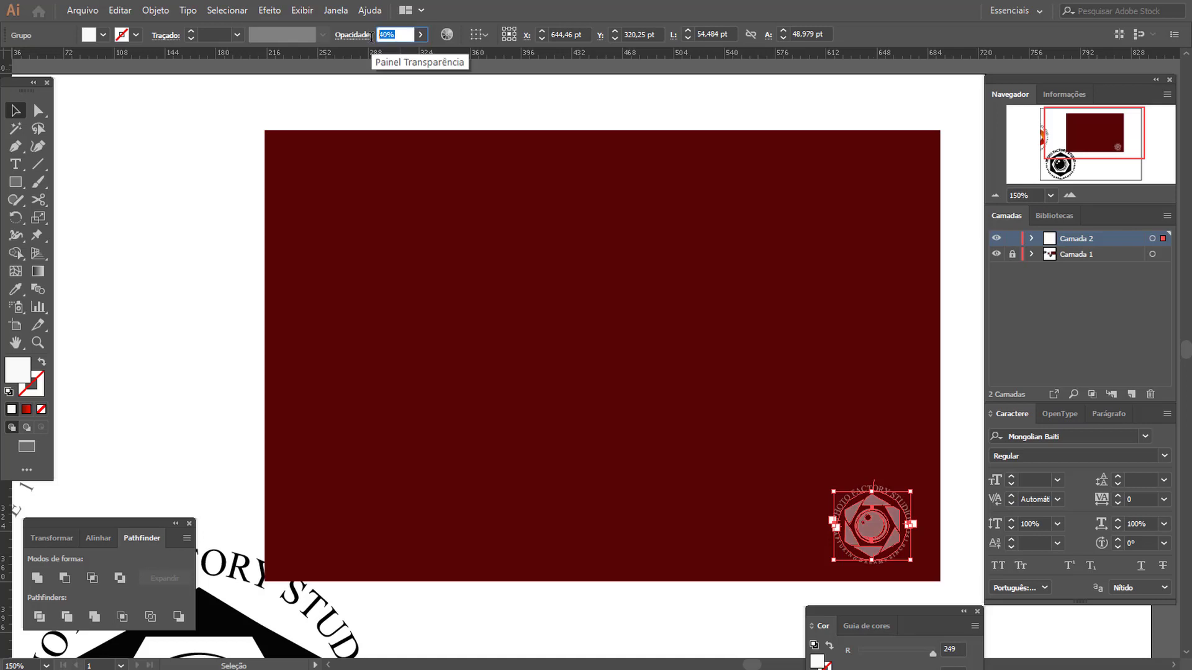
{"action": "key", "text": "Return"}
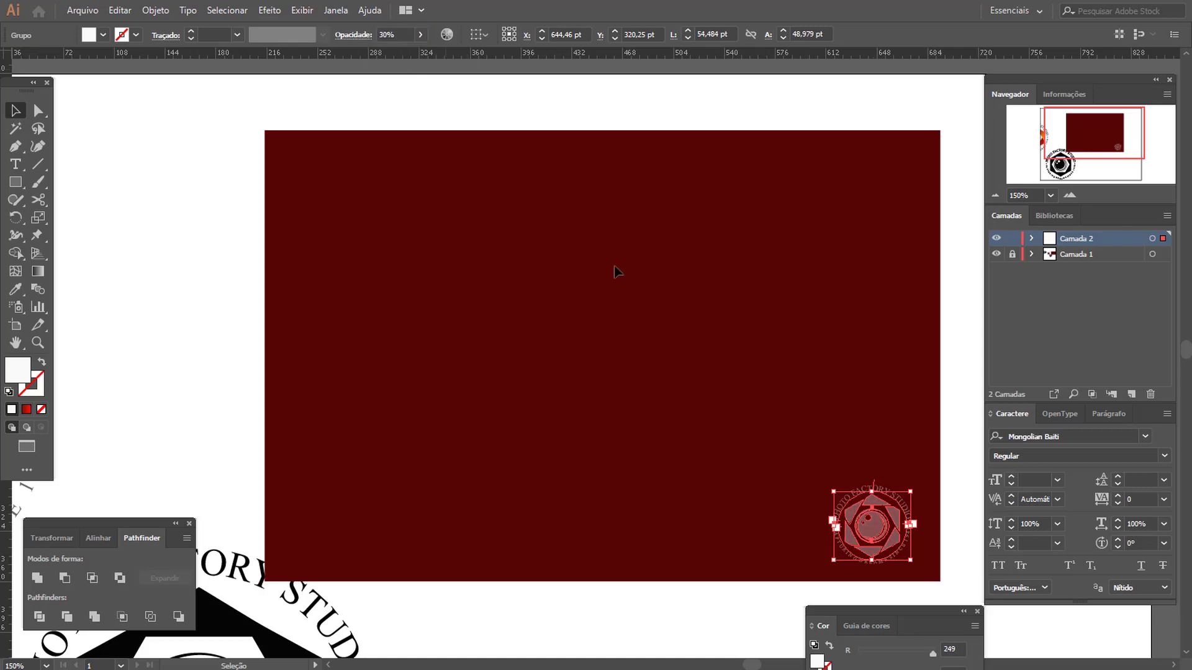
{"action": "left_click", "coordinate": [668, 356]}
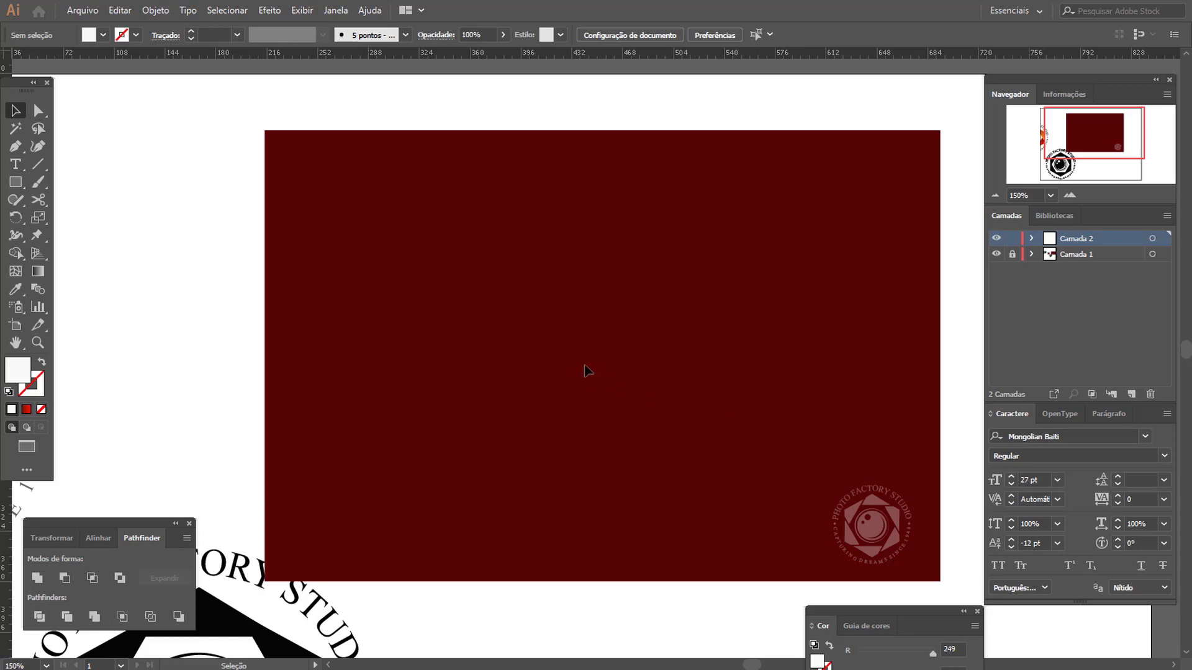
- Duplicate the watermark logo onto the white area below the rectangle and enlarge the copy to about 180 × 161 pt
{"action": "left_click_drag", "start_coordinate": [559, 449], "coordinate": [430, 404]}
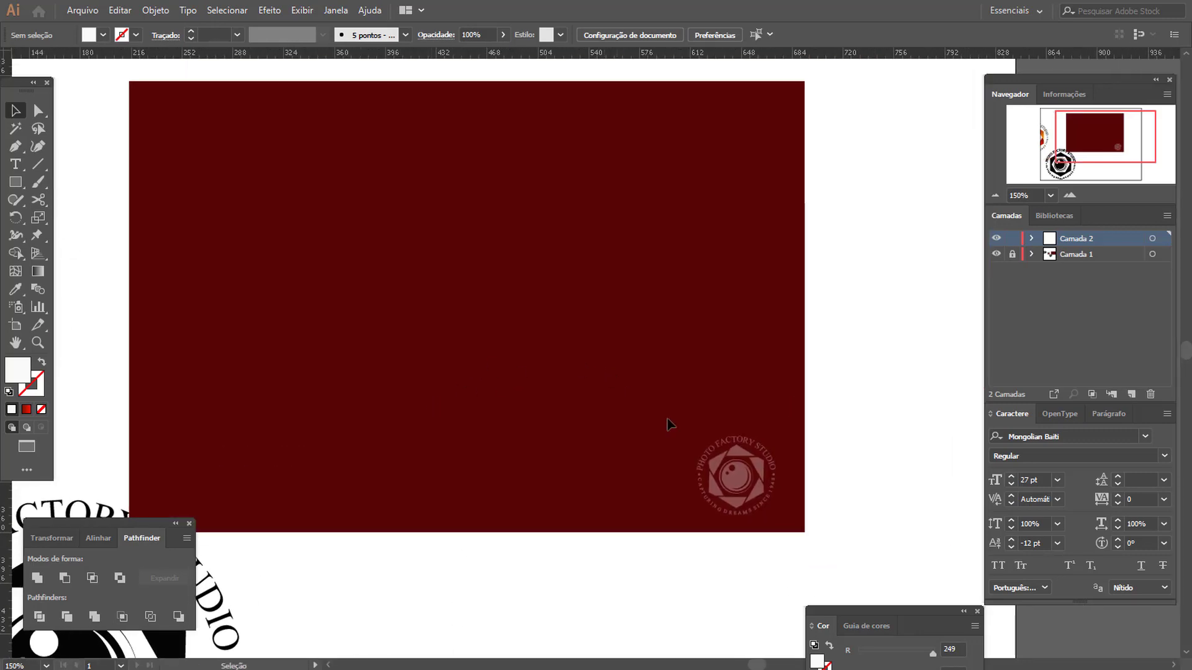
{"action": "left_click_drag", "start_coordinate": [571, 507], "coordinate": [859, 306]}
{"action": "left_click_drag", "start_coordinate": [596, 149], "coordinate": [706, 244]}
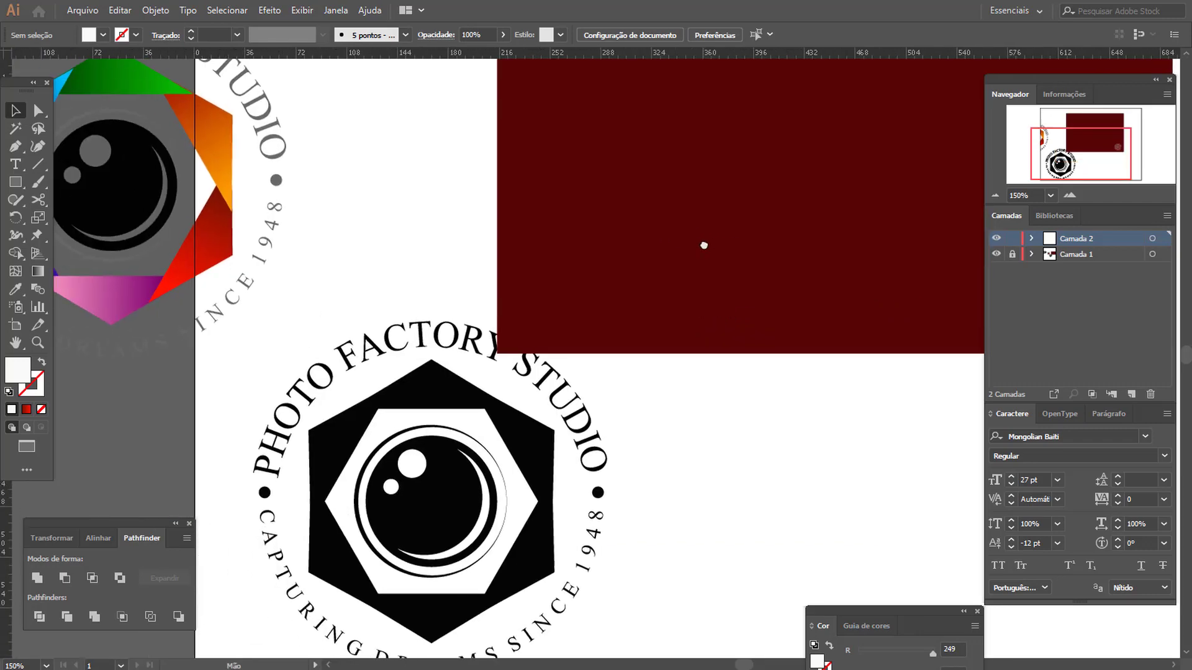
{"action": "left_click_drag", "start_coordinate": [639, 291], "coordinate": [173, 421]}
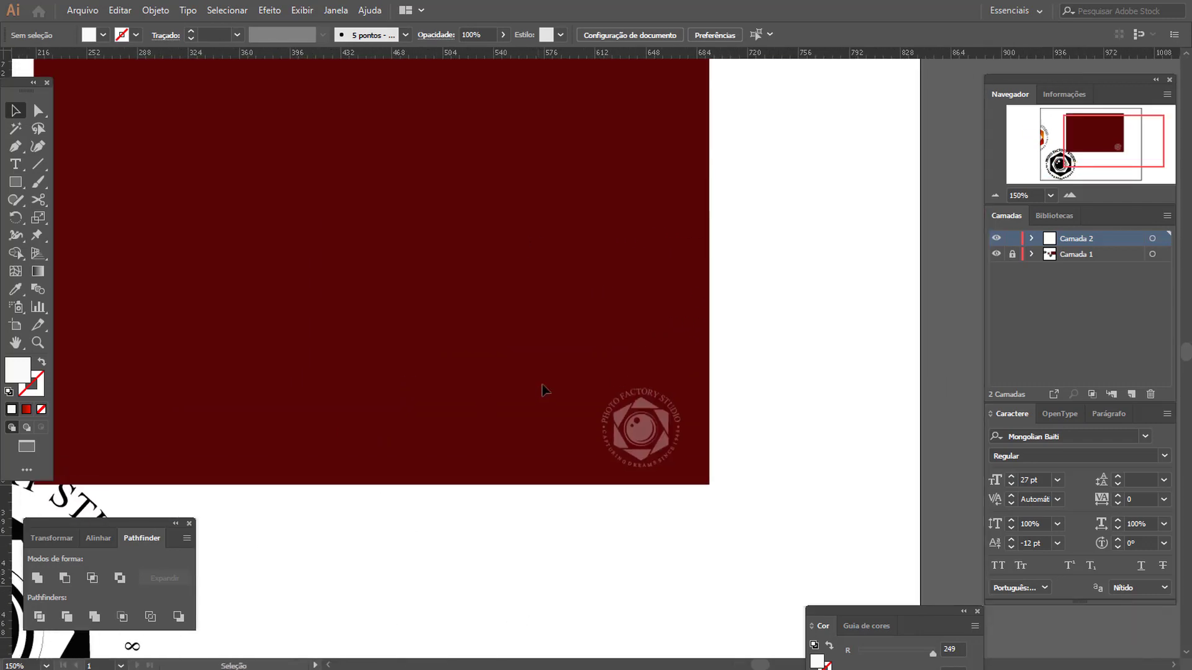
{"action": "left_click_drag", "start_coordinate": [547, 351], "coordinate": [735, 509]}
{"action": "left_click_drag", "start_coordinate": [593, 513], "coordinate": [564, 494]}
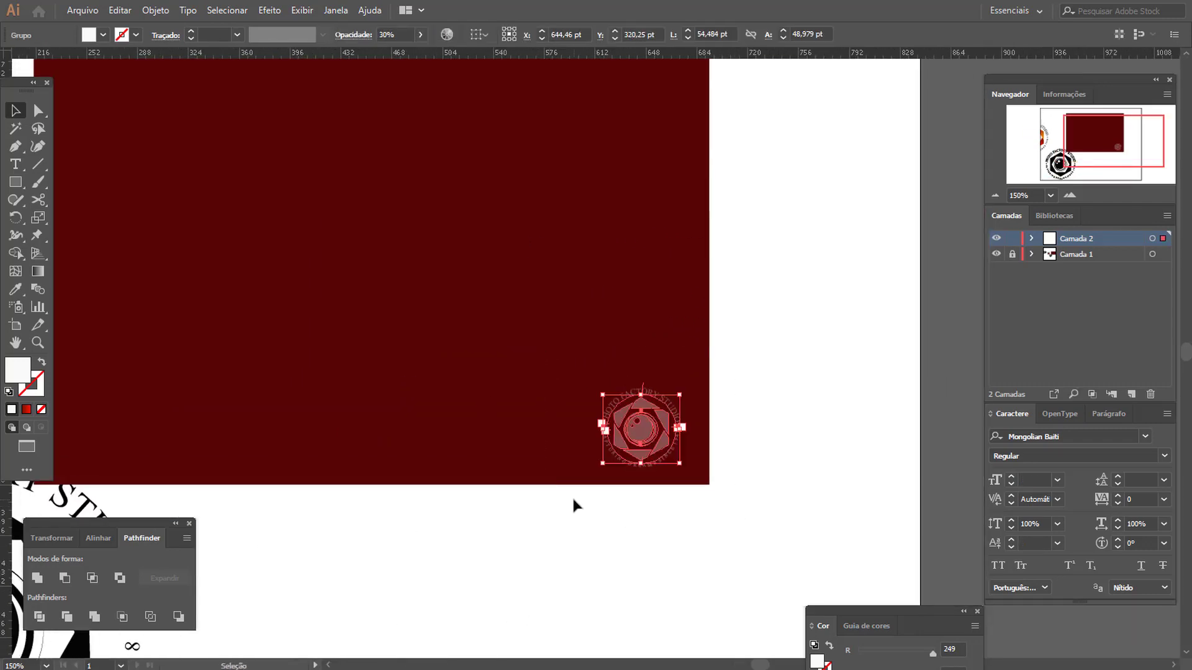
{"action": "key", "text": "space"}
{"action": "left_click_drag", "start_coordinate": [562, 539], "coordinate": [593, 399]}
{"action": "left_click_drag", "start_coordinate": [712, 236], "coordinate": [811, 577]}
{"action": "left_click_drag", "start_coordinate": [700, 446], "coordinate": [519, 468]}
- Set the enlarged copy's opacity to 100% and fill it with black sampled from the large black logo using the Eyedropper
{"action": "left_click", "coordinate": [401, 29]}
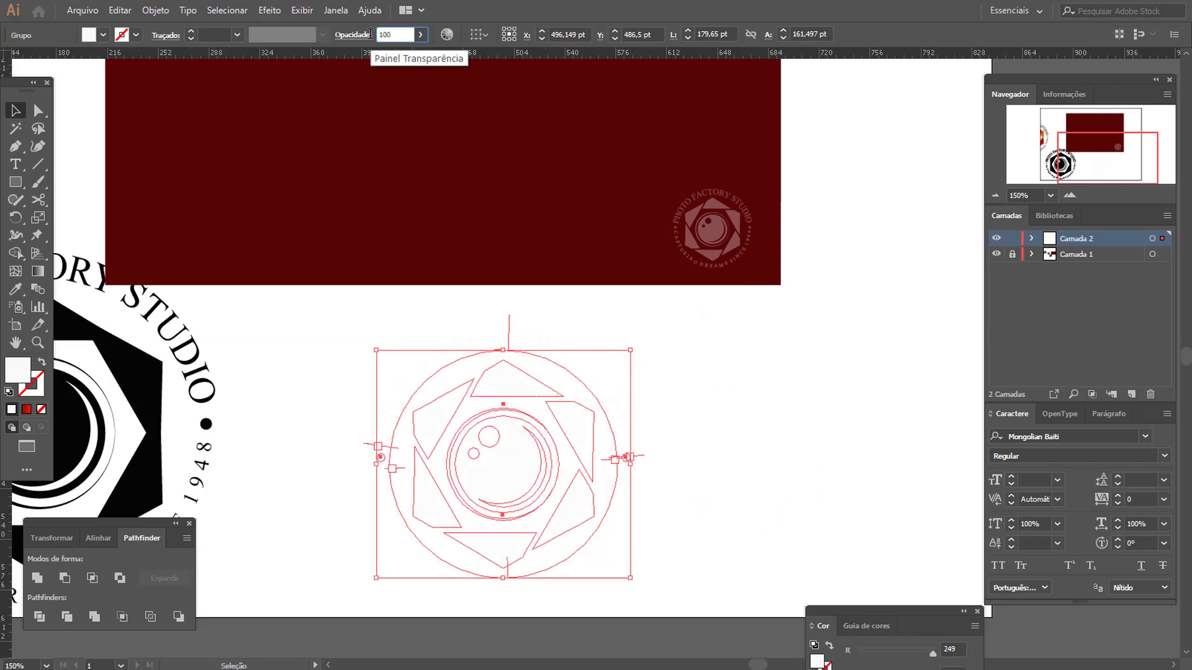
{"action": "key", "text": "Return"}
{"action": "left_click", "coordinate": [16, 289]}
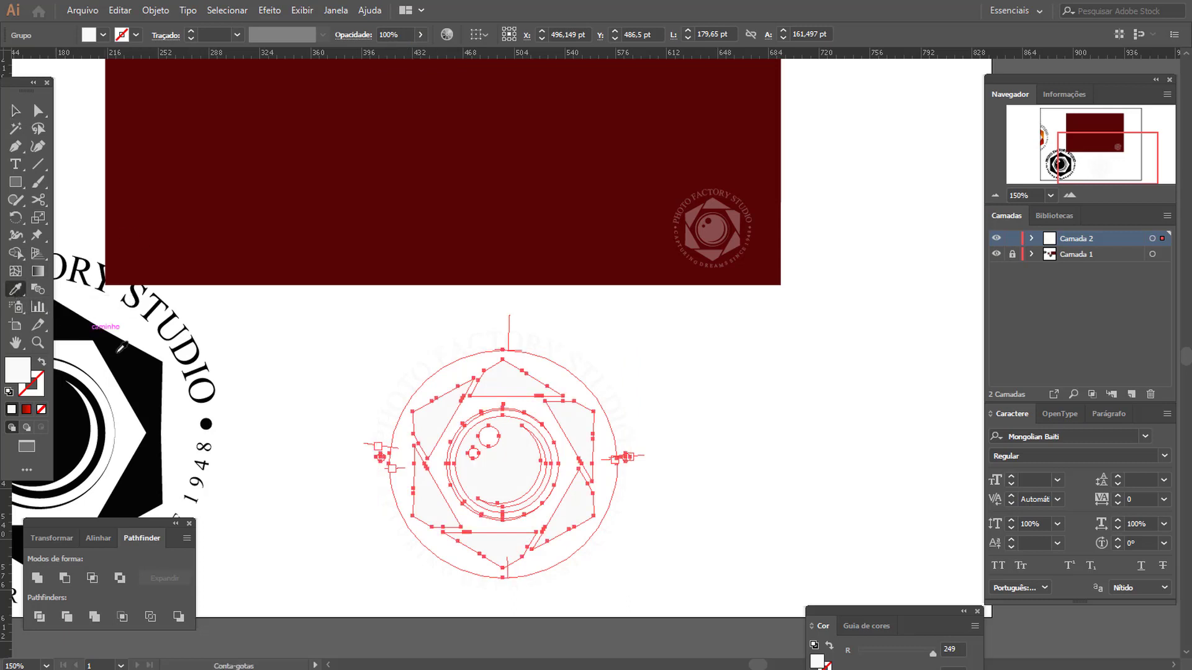
{"action": "left_click", "coordinate": [123, 349]}
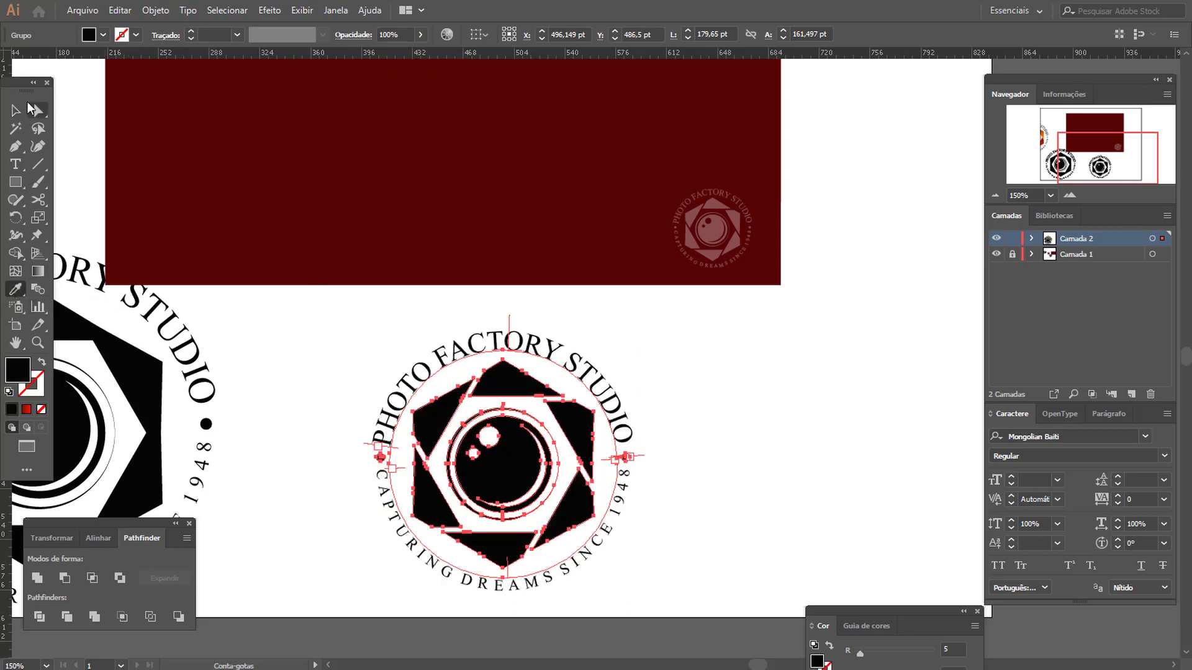
{"action": "left_click", "coordinate": [16, 110]}
{"action": "left_click", "coordinate": [297, 363]}
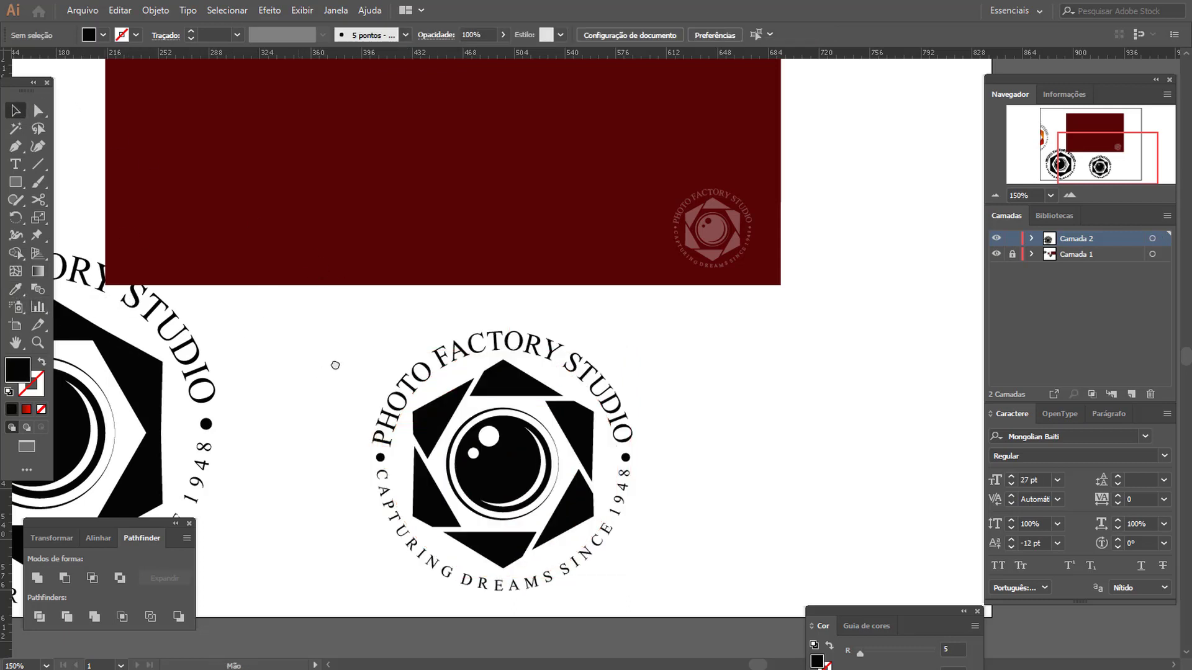
- Unlock the layer Camada 1 and move the dark red rectangle with its watermark up past the artboard's top edge
{"action": "left_click_drag", "start_coordinate": [335, 365], "coordinate": [353, 353]}
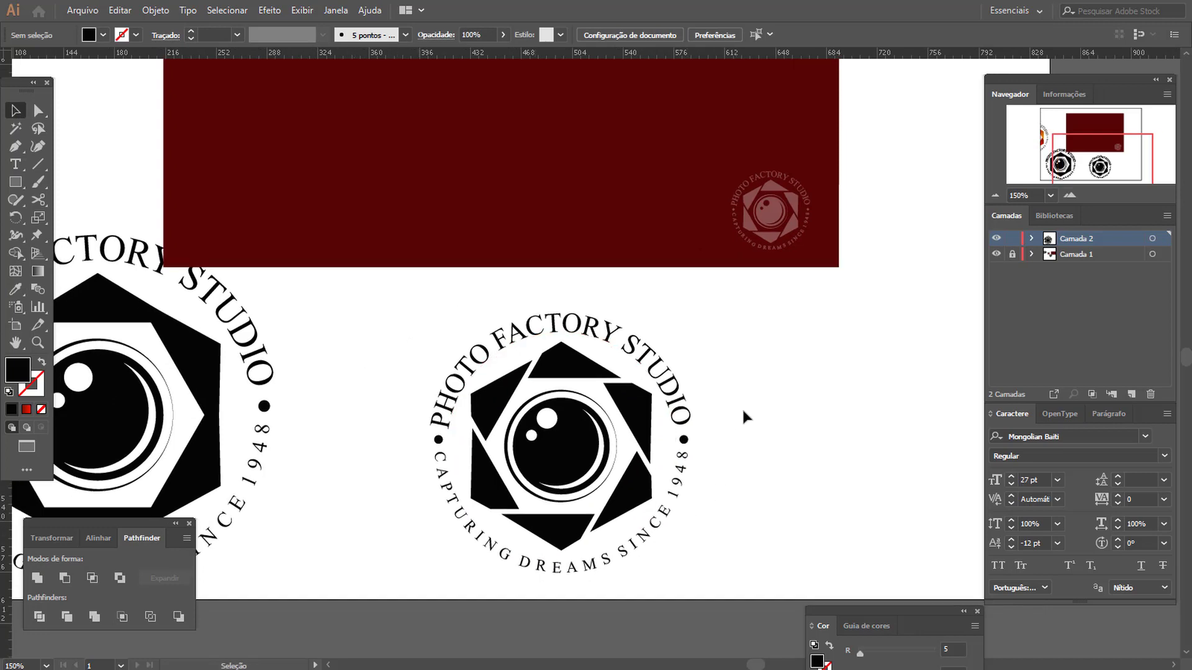
{"action": "left_click_drag", "start_coordinate": [742, 359], "coordinate": [798, 466]}
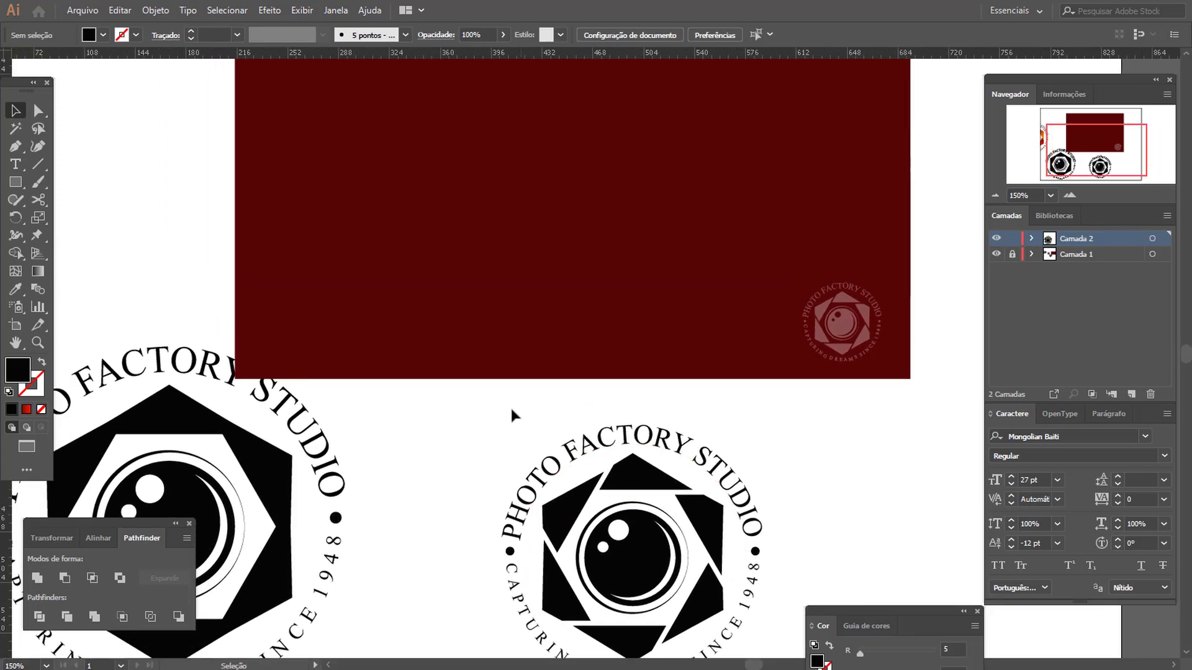
{"action": "left_click_drag", "start_coordinate": [501, 408], "coordinate": [505, 447]}
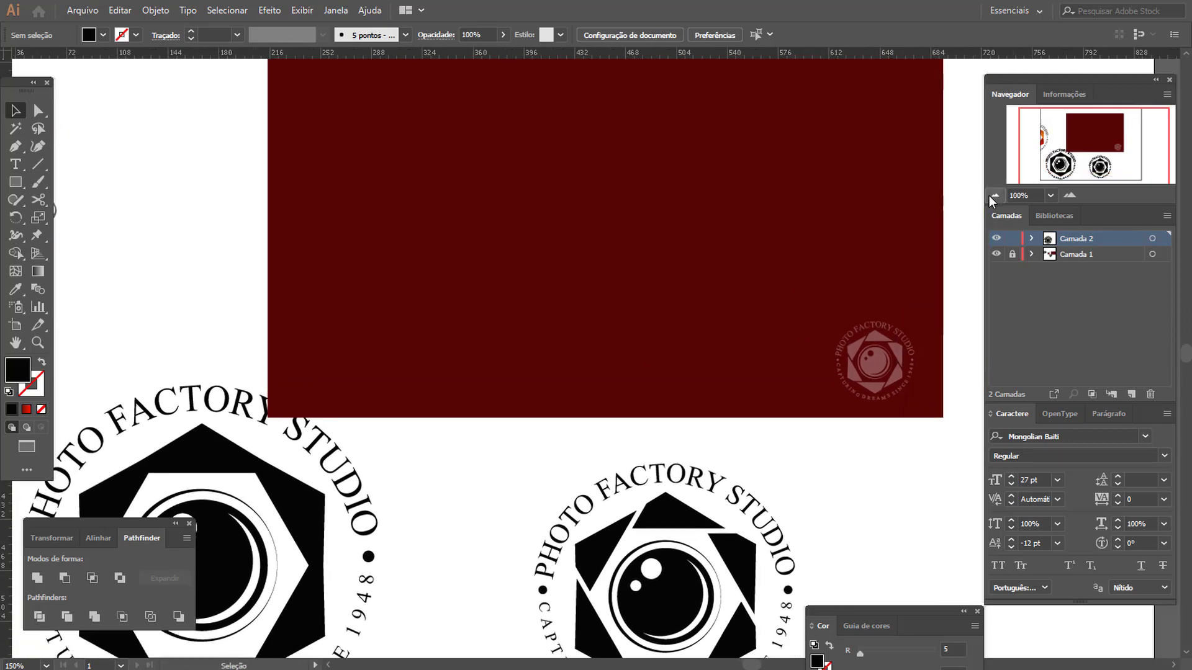
{"action": "left_click", "coordinate": [994, 194]}
{"action": "left_click_drag", "start_coordinate": [691, 247], "coordinate": [694, 259]}
{"action": "left_click_drag", "start_coordinate": [315, 321], "coordinate": [420, 334]}
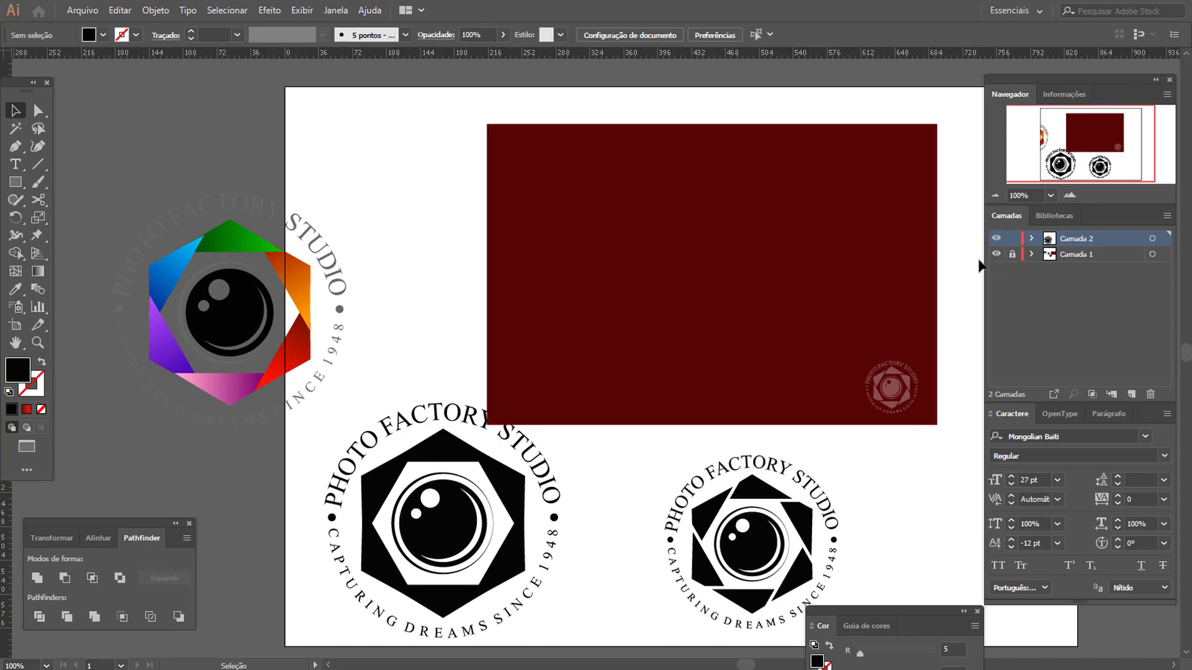
{"action": "left_click", "coordinate": [1013, 255]}
{"action": "left_click_drag", "start_coordinate": [884, 424], "coordinate": [936, 294]}
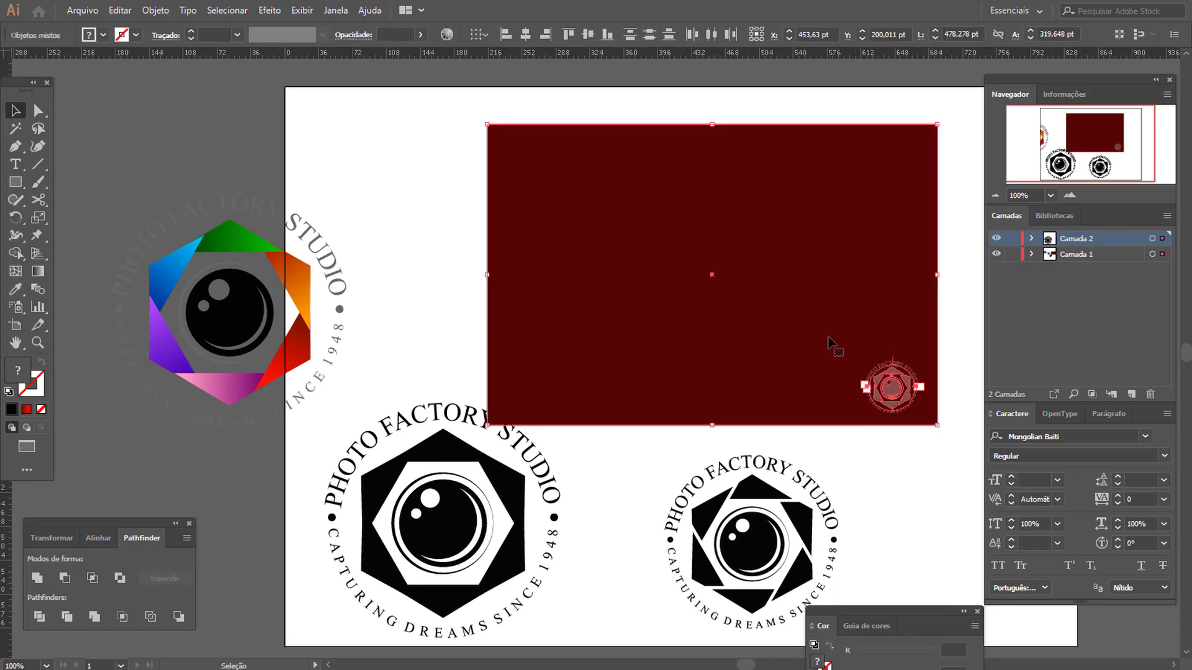
{"action": "left_click_drag", "start_coordinate": [833, 340], "coordinate": [847, 3]}
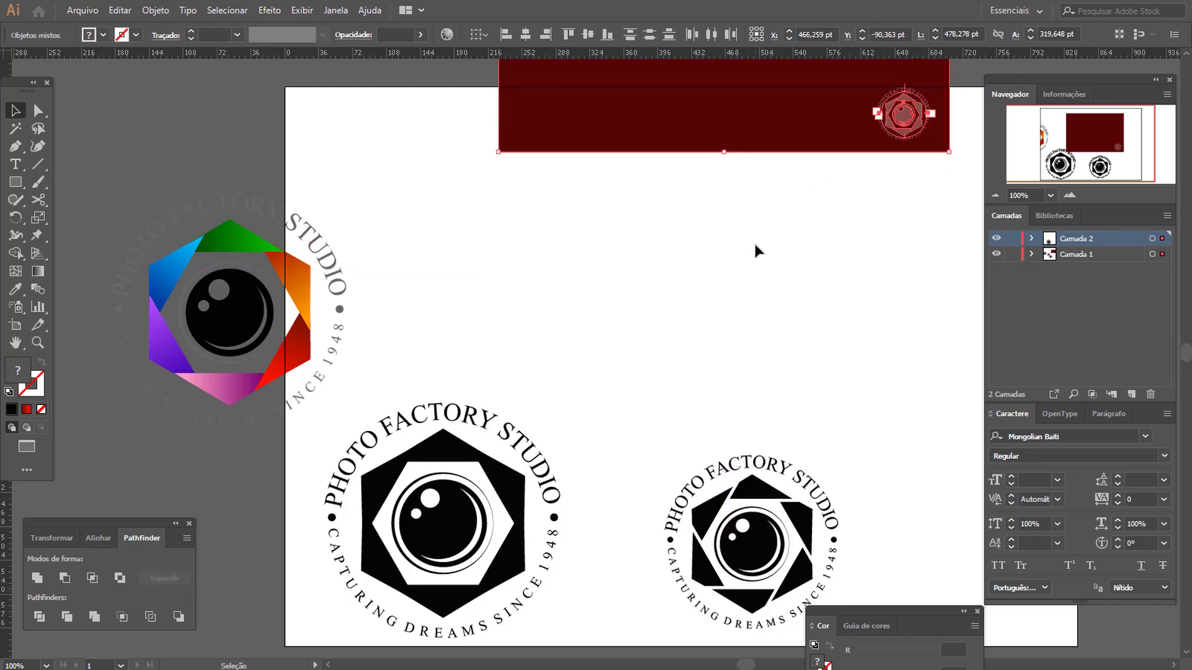
- Move the whole colored logo onto the artboard, centered below the red rectangle and above the two black logos
{"action": "left_click_drag", "start_coordinate": [93, 174], "coordinate": [342, 401]}
{"action": "left_click_drag", "start_coordinate": [340, 351], "coordinate": [750, 349]}
{"action": "left_click", "coordinate": [868, 319]}
{"action": "left_click_drag", "start_coordinate": [881, 352], "coordinate": [689, 339]}
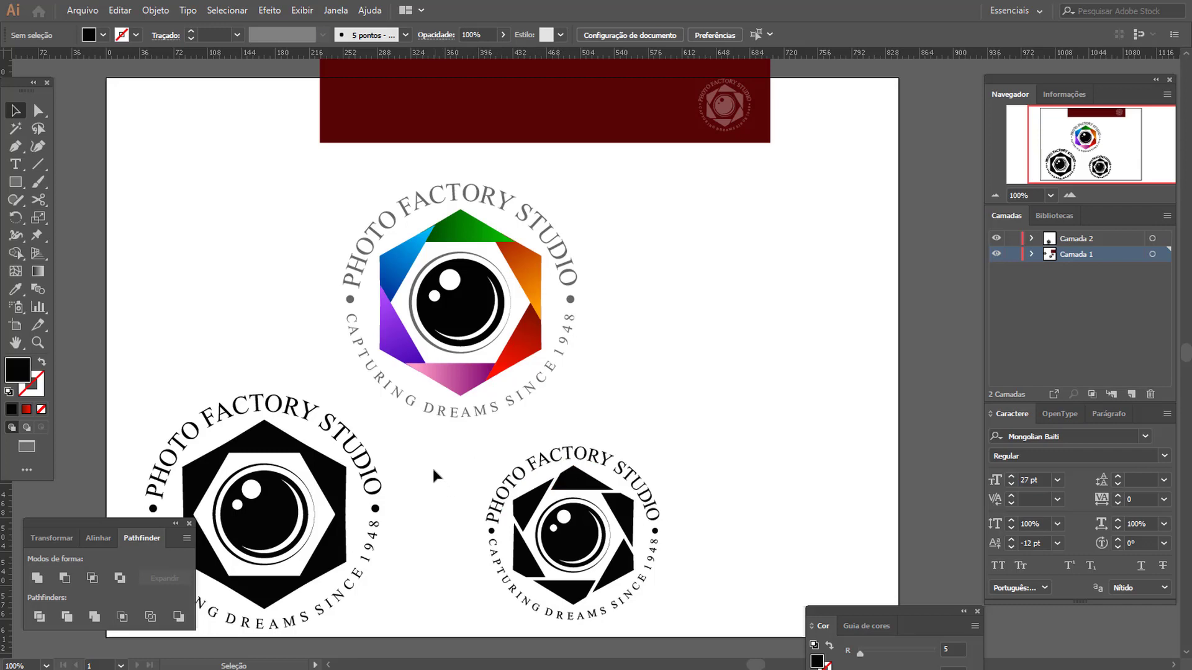
{"action": "left_click_drag", "start_coordinate": [434, 469], "coordinate": [479, 455]}
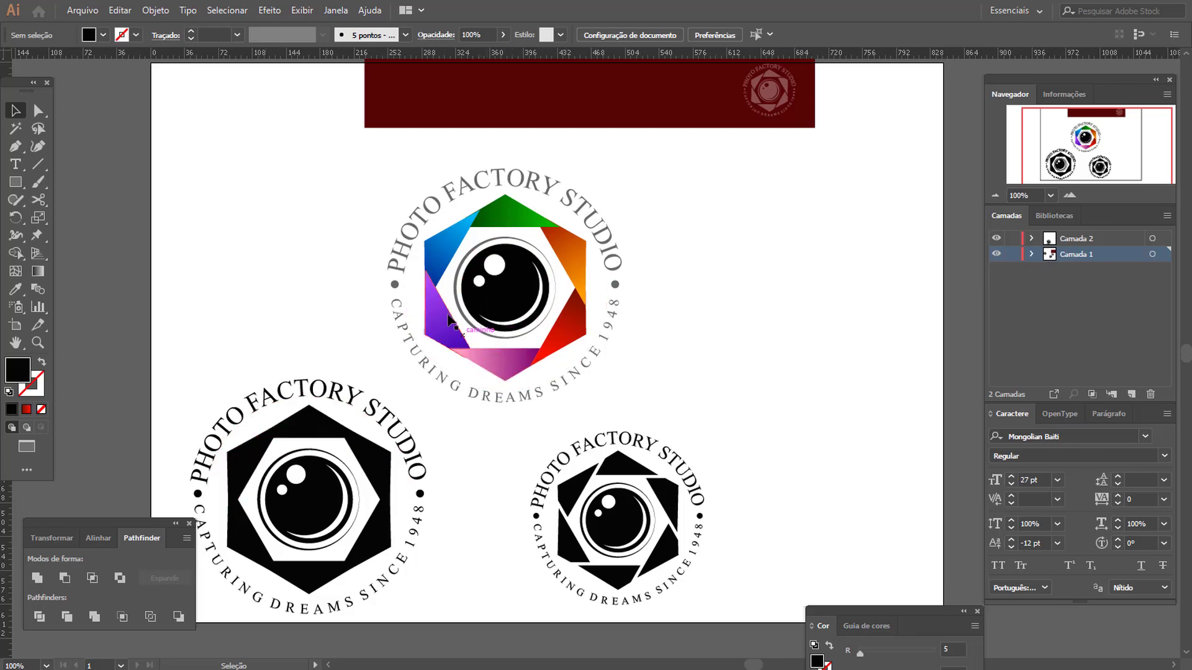
{"action": "left_click", "coordinate": [351, 446]}
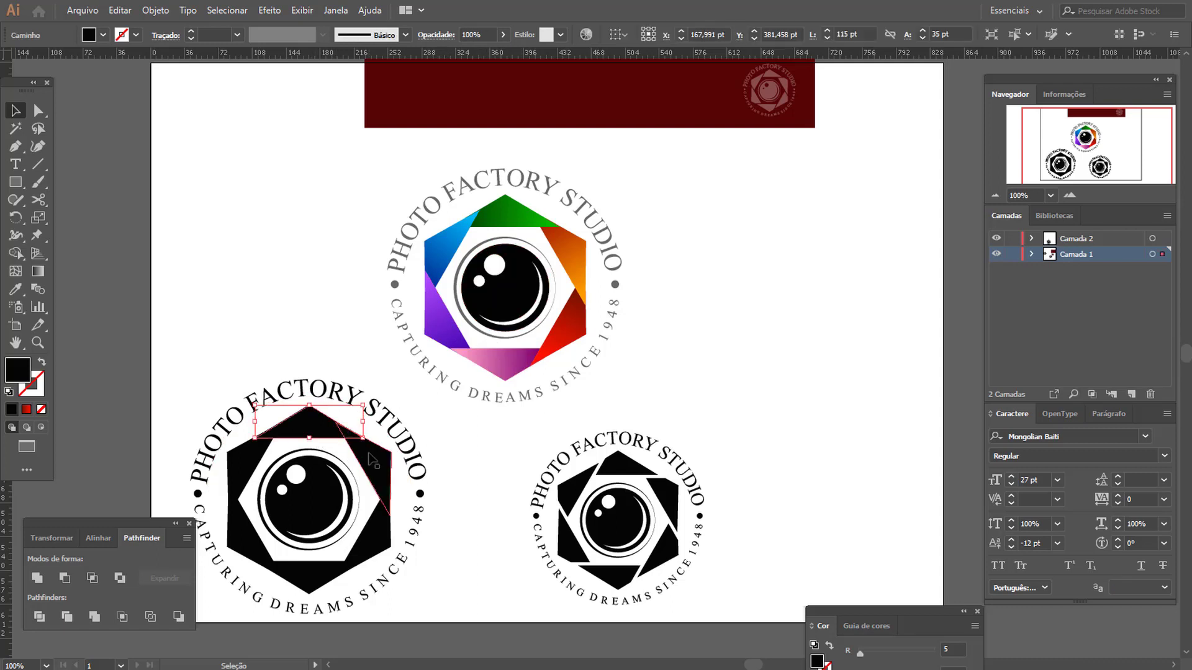
{"action": "left_click", "coordinate": [474, 449]}
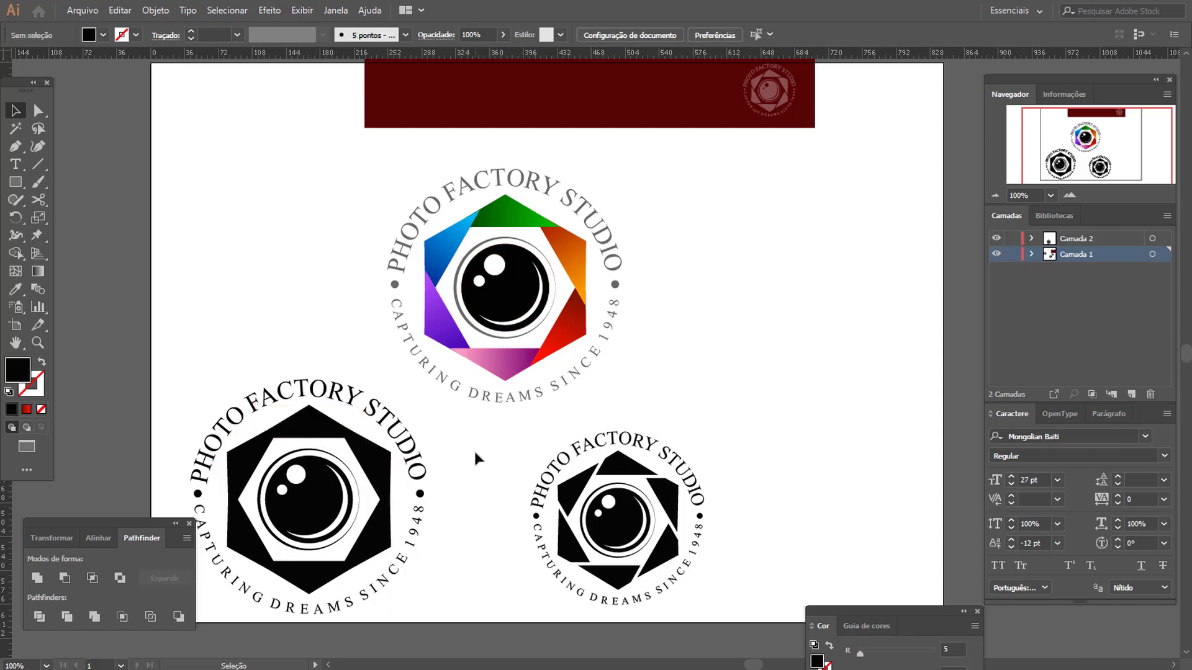
{"action": "left_click", "coordinate": [357, 456]}
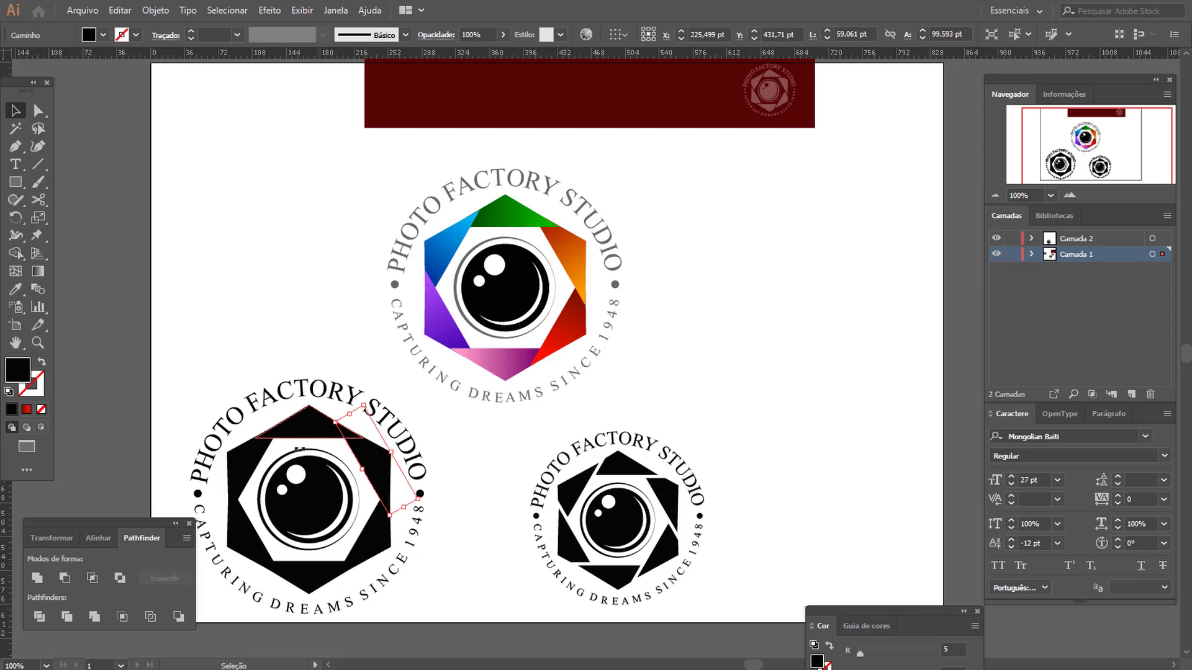
{"action": "left_click", "coordinate": [489, 434]}
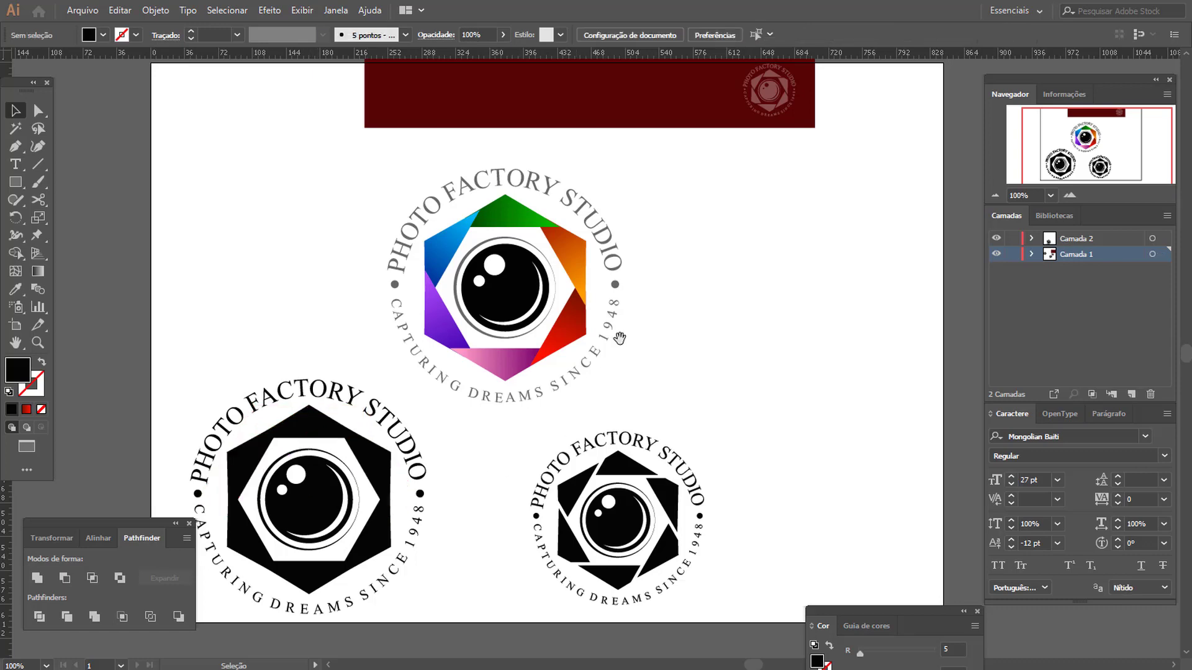
{"action": "left_click_drag", "start_coordinate": [647, 391], "coordinate": [609, 481]}
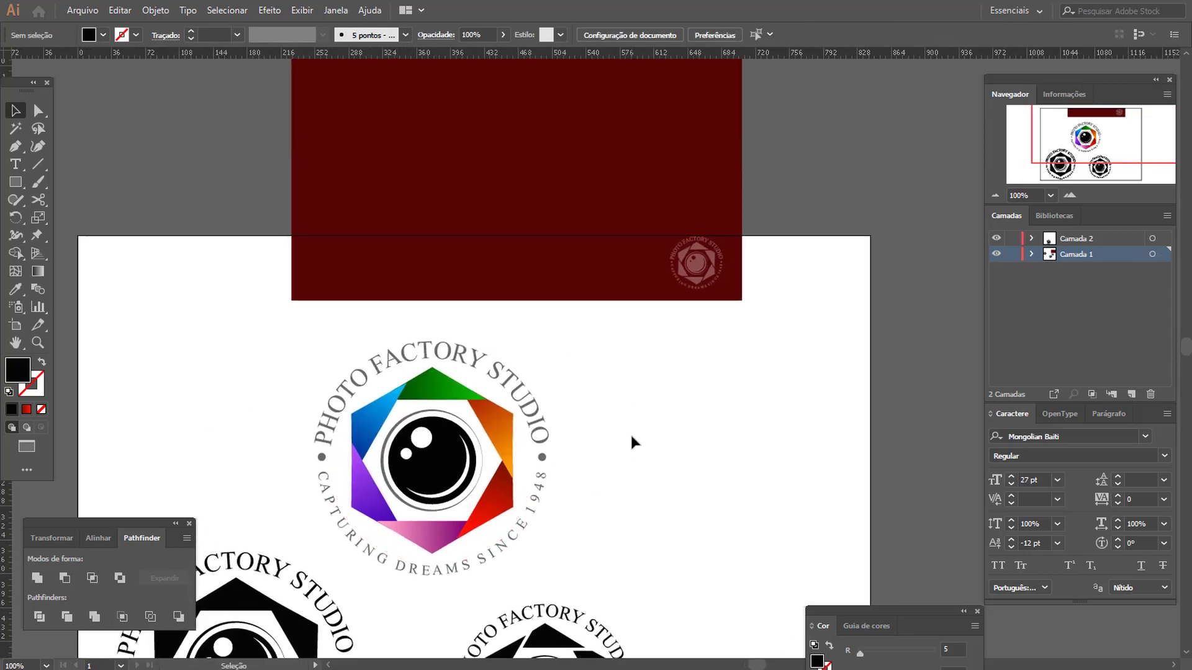
{"action": "left_click_drag", "start_coordinate": [627, 441], "coordinate": [631, 332]}
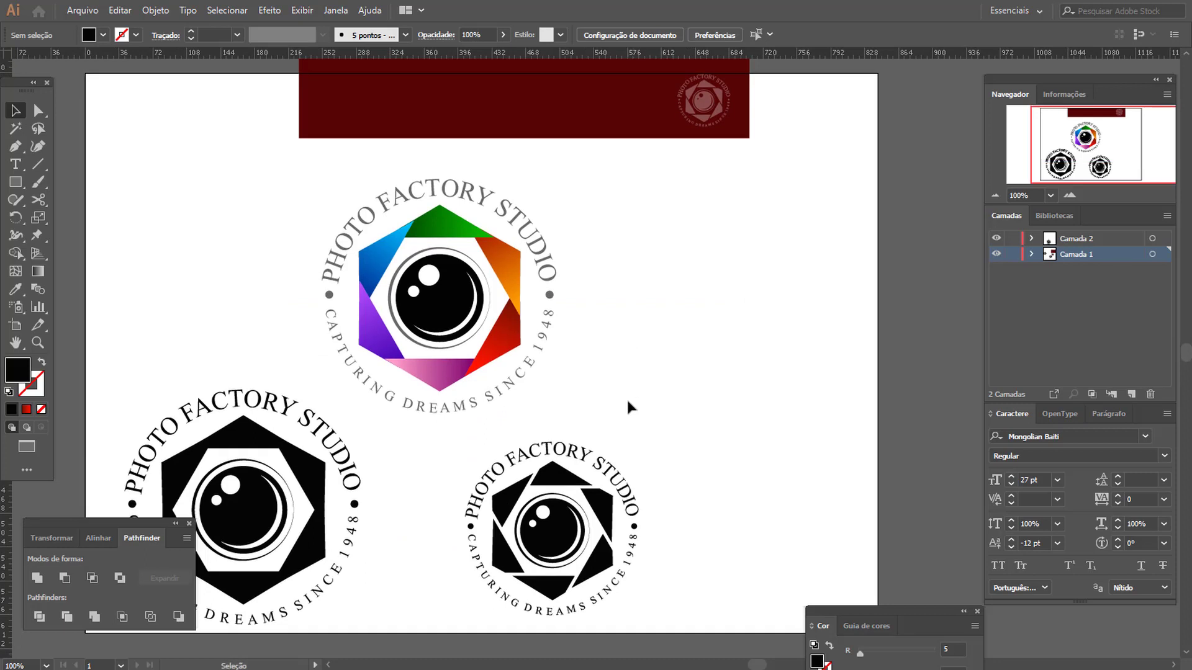